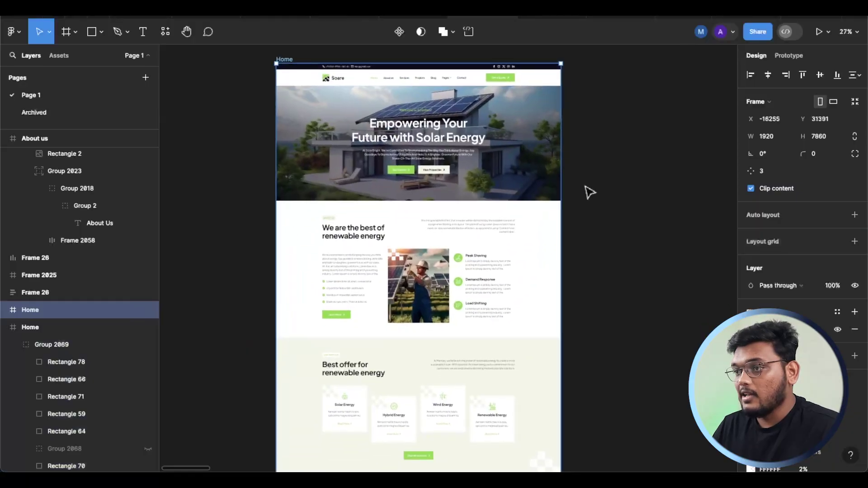
Step: Inspect the text style applied to the "Empowering Your Future with Solar Energy" heading in the Home page banner
left_click(590, 192)
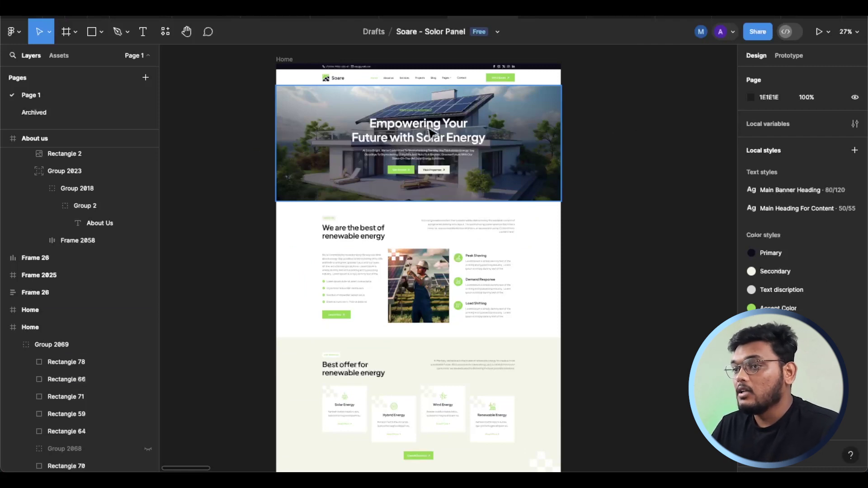
left_click(432, 132)
left_click(618, 146)
scroll(536, 219, "up", 5)
left_click(492, 207)
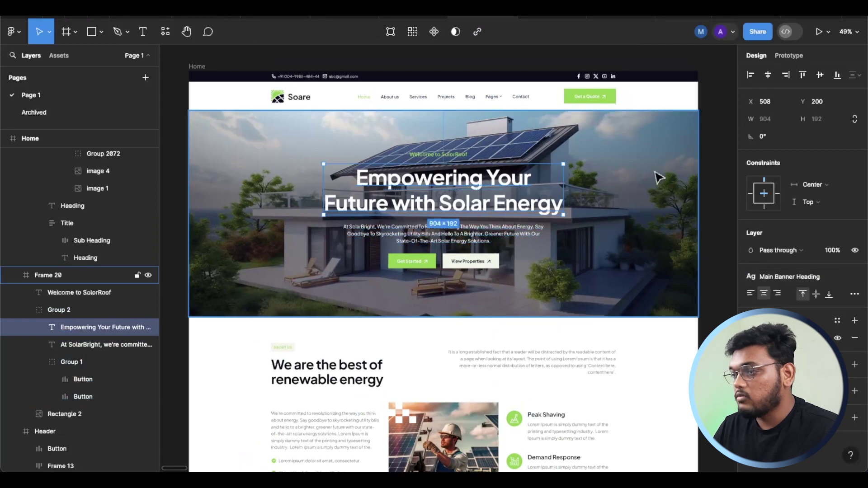
left_click(719, 180)
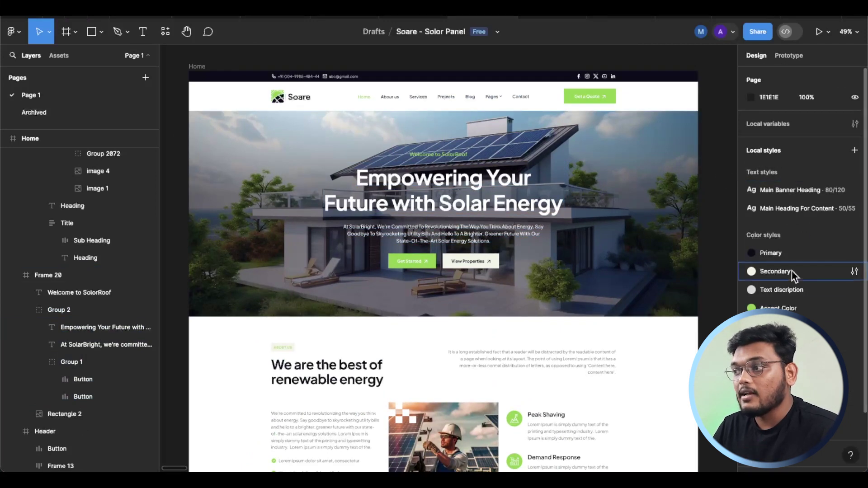
Step: Review the Main Banner Heading text style's properties and check the Home banner heading that uses it
left_click(854, 190)
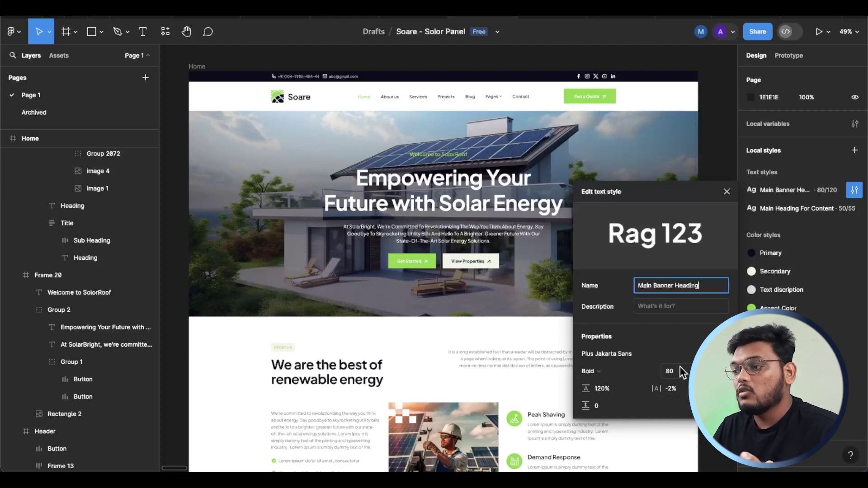
left_click(451, 202)
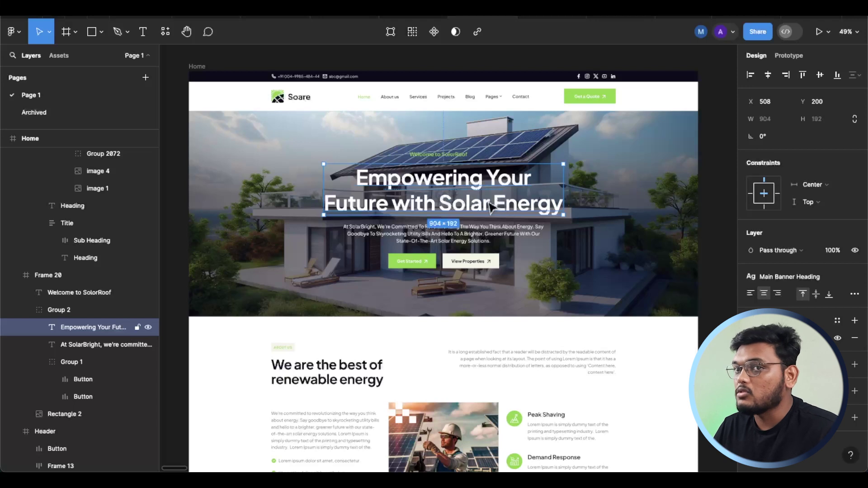
key("Return")
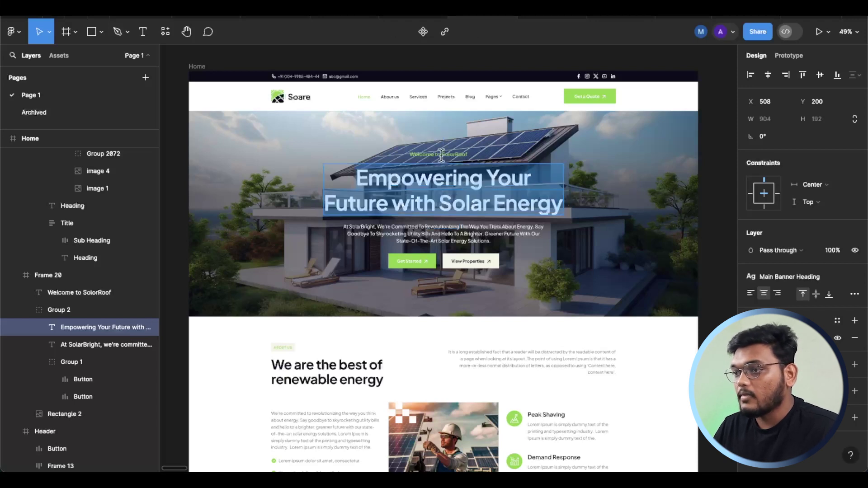
left_click(547, 228)
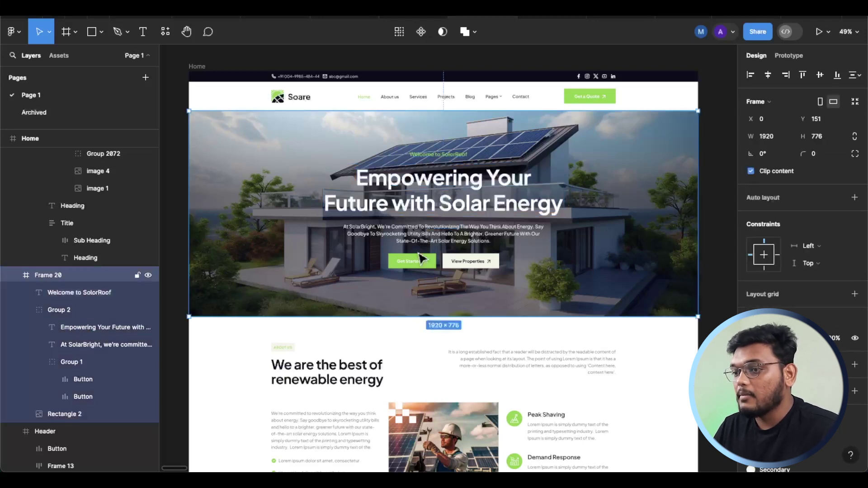
Step: Inspect the "We are the best of renewable energy" heading and review the properties of the Main Heading For Content text style
left_click(333, 374)
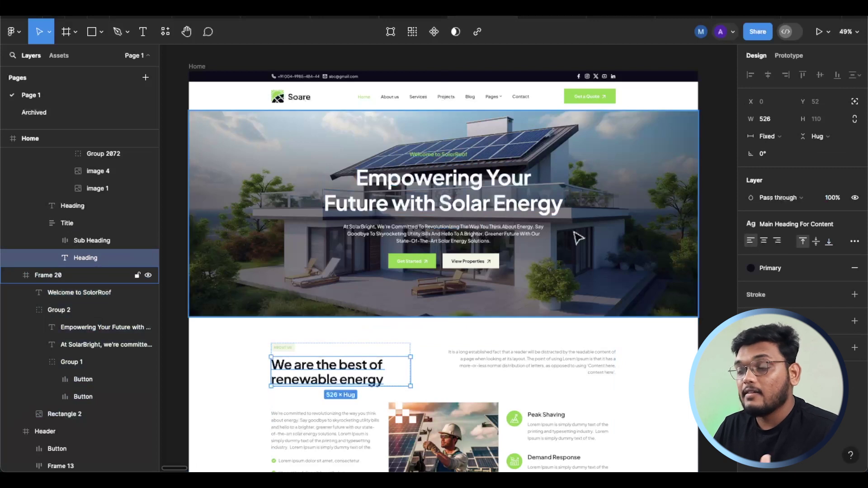
left_click(730, 185)
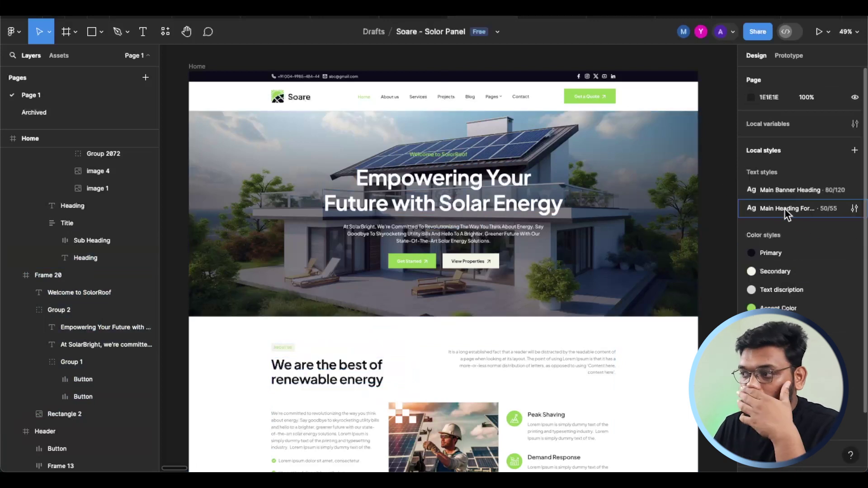
left_click(855, 209)
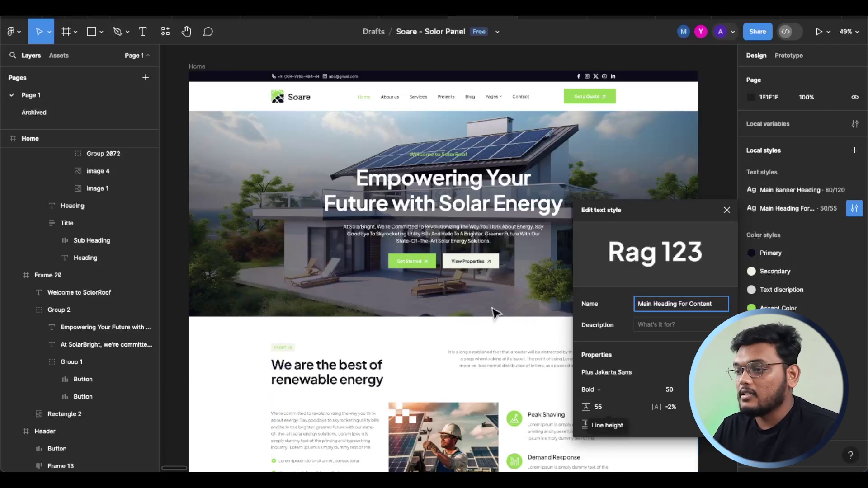
left_click(726, 210)
Step: Check the text style of the banner headings on the About us and Contact us pages
scroll(287, 213, "down", 10)
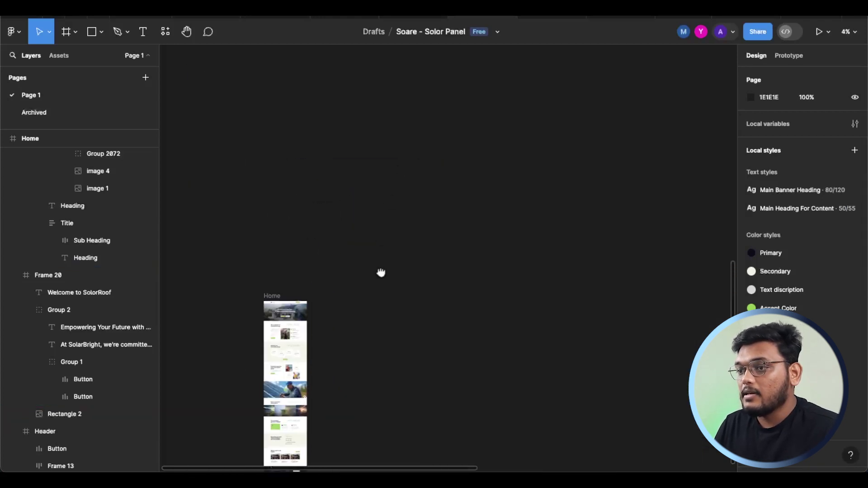
scroll(388, 259, "right", 3)
scroll(395, 207, "up", 10)
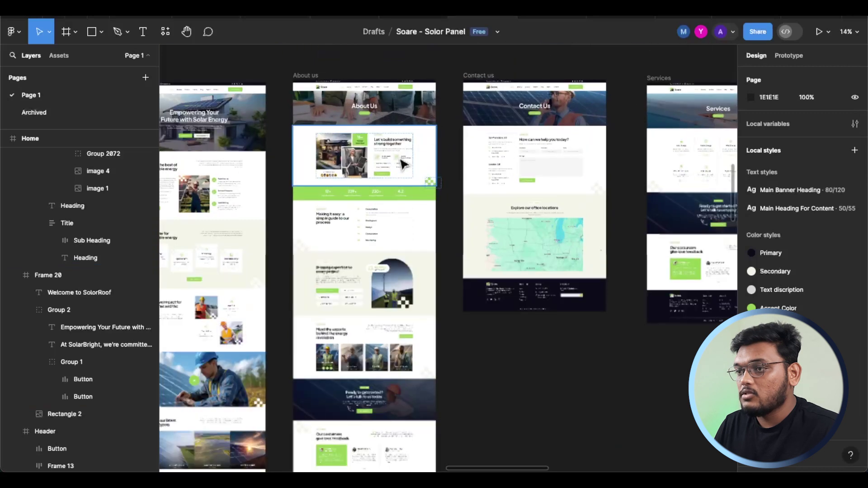
scroll(384, 176, "right", 3)
scroll(343, 136, "left", 2)
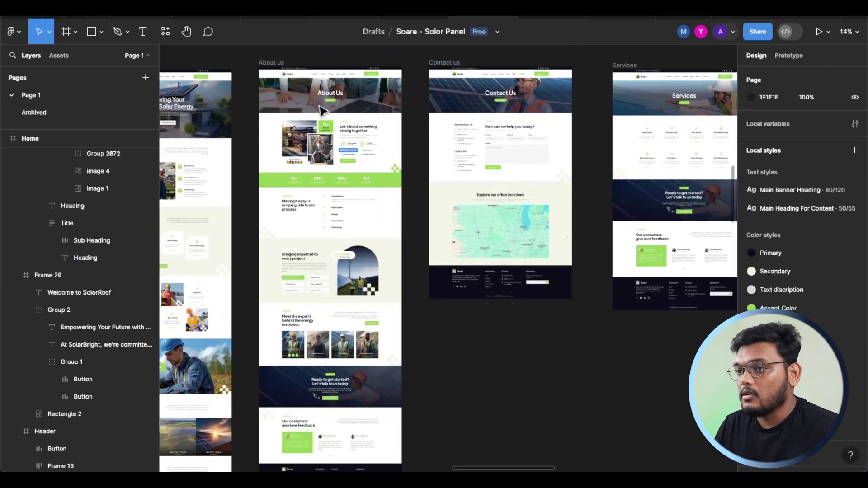
scroll(357, 107, "up", 5)
scroll(356, 107, "down", 4)
left_click(359, 94)
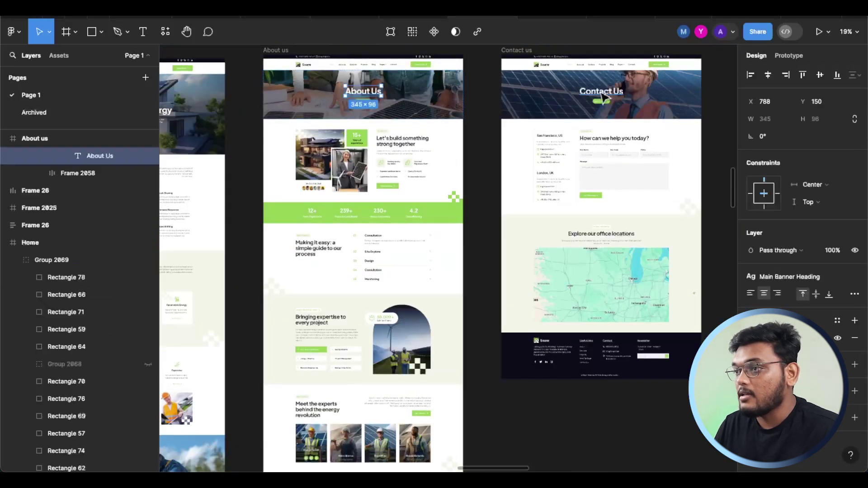
left_click(583, 92)
Step: Check the text style of the Services, Solar Energy and Our Projects banner headings
scroll(623, 131, "right", 5)
left_click(601, 92)
scroll(592, 97, "right", 5)
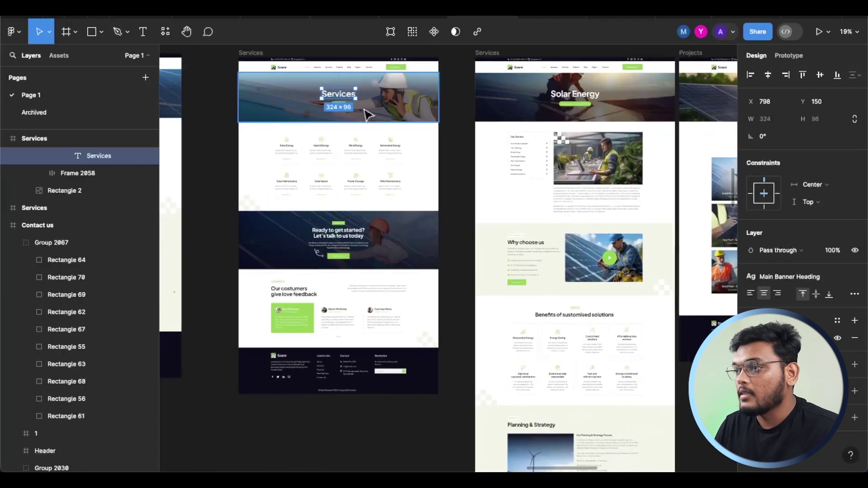
left_click(580, 101)
scroll(560, 111, "right", 5)
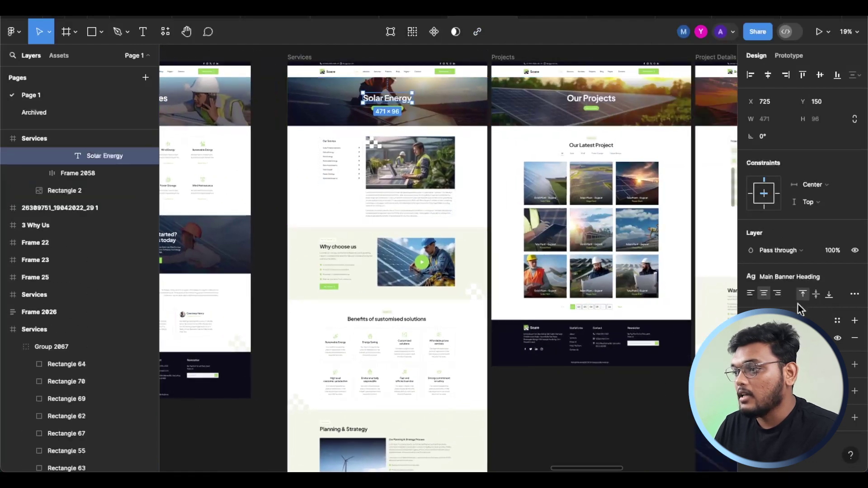
left_click(587, 99)
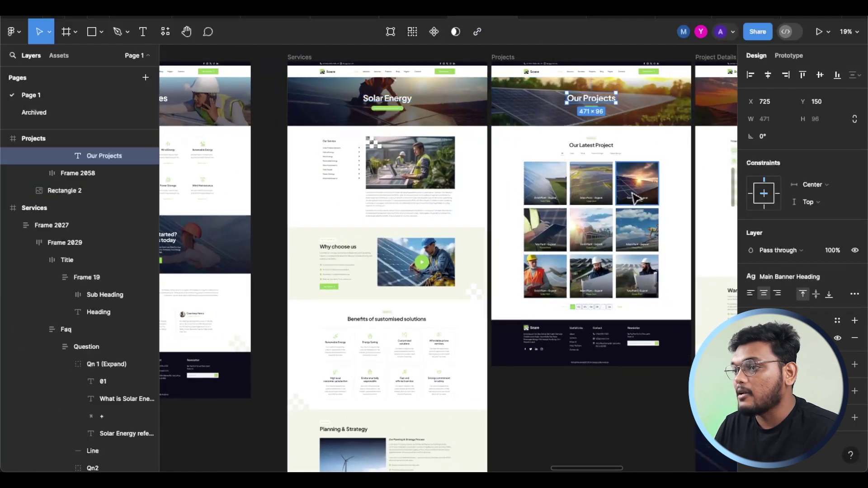
Step: Return to the separate Home page design, check its banner heading and review the Main Banner Heading text style again
scroll(588, 136, "down", 5)
scroll(507, 223, "left", 15)
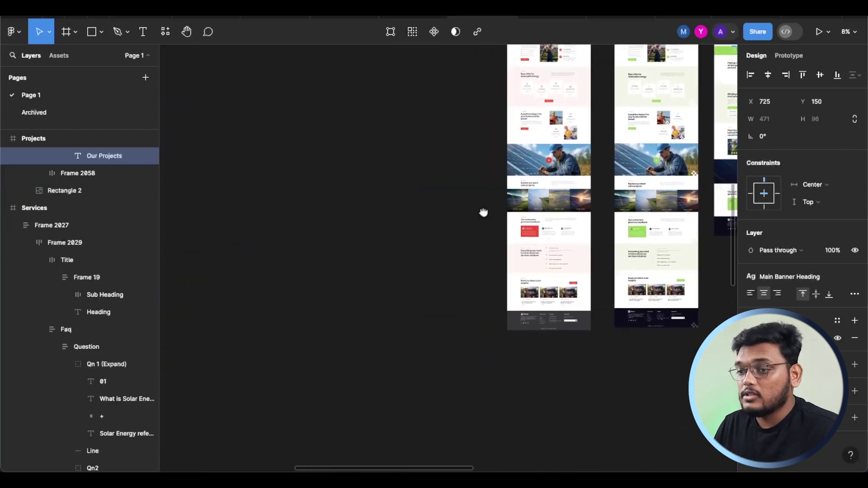
scroll(474, 233, "down", 2)
scroll(471, 273, "down", 5)
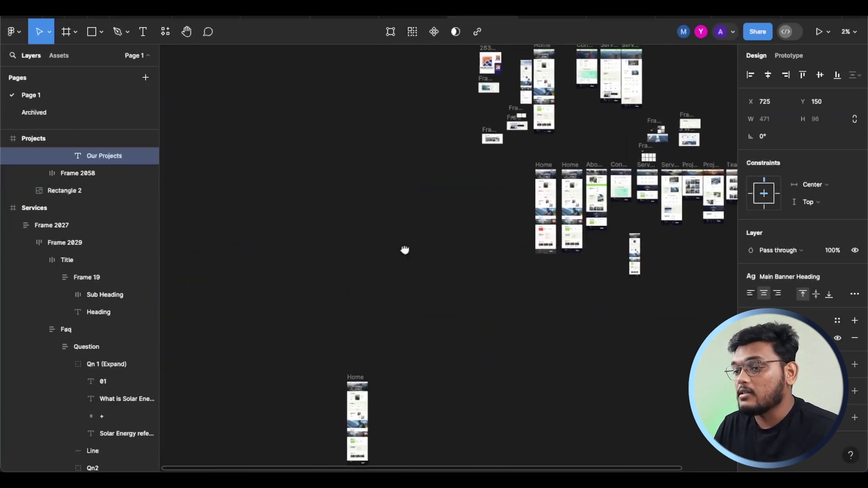
scroll(423, 290, "up", 4)
left_click(429, 270)
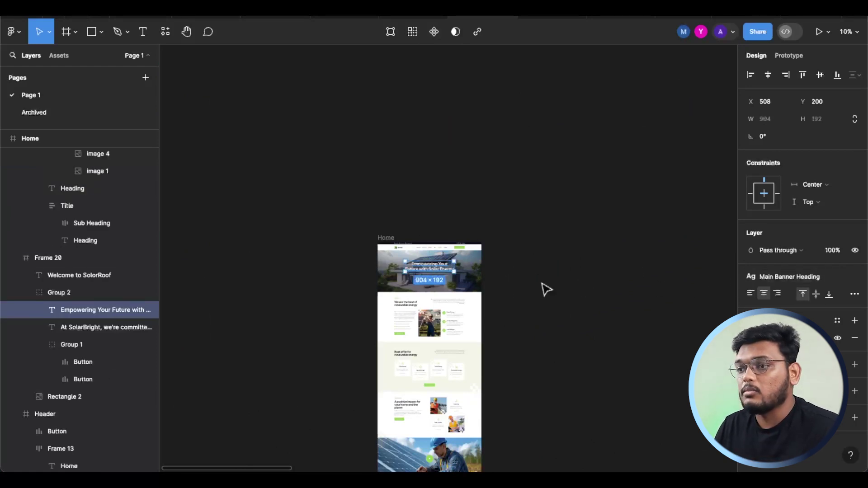
left_click(676, 282)
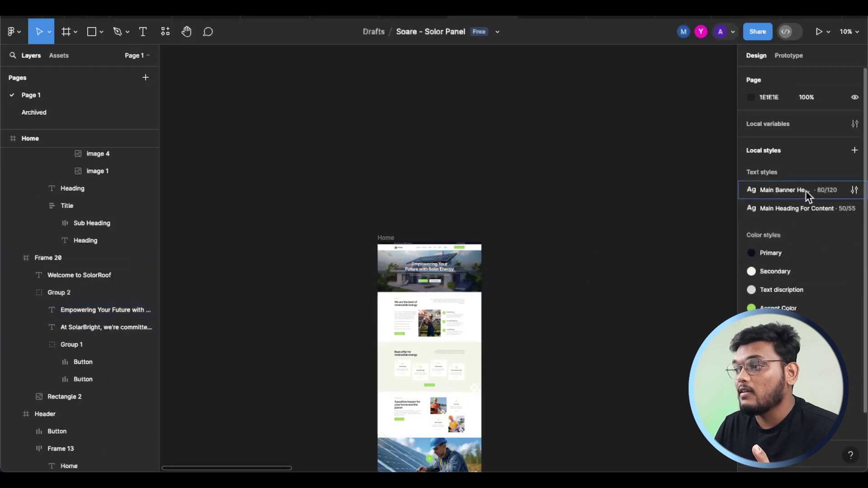
left_click(854, 190)
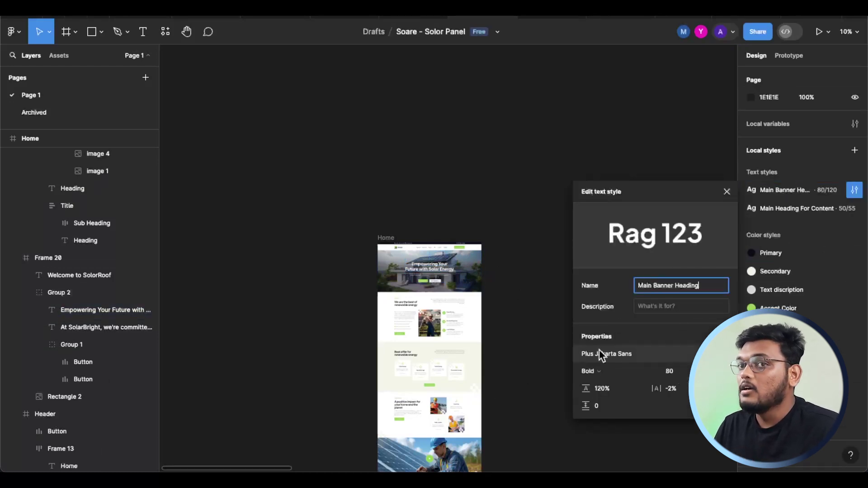
left_click(546, 302)
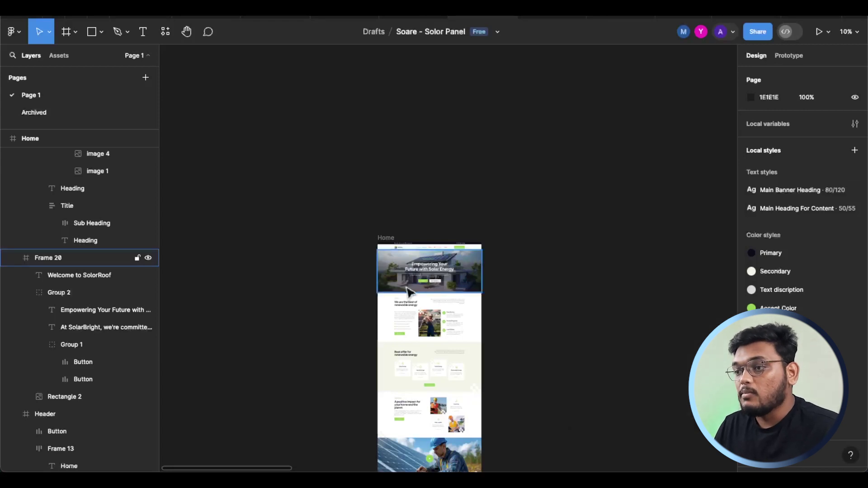
Step: Inspect the font settings of the About us navigation link and the e-mail text above the Home page's navigation
scroll(420, 292, "up", 5)
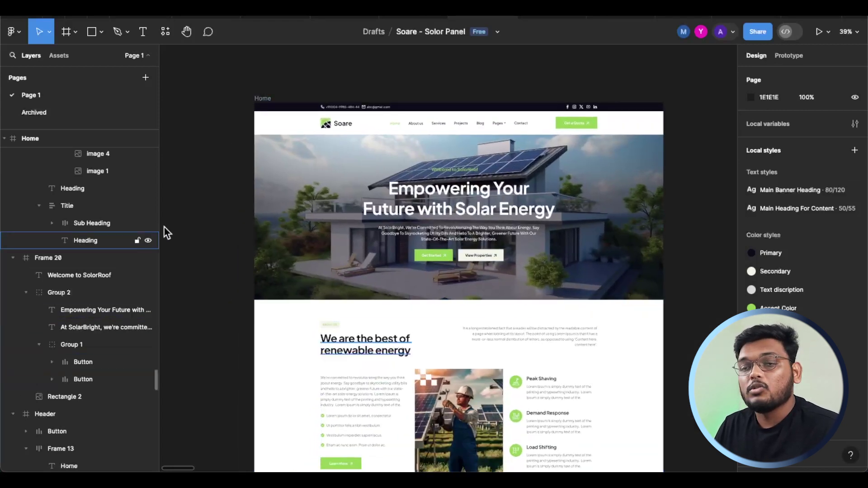
left_click(417, 127)
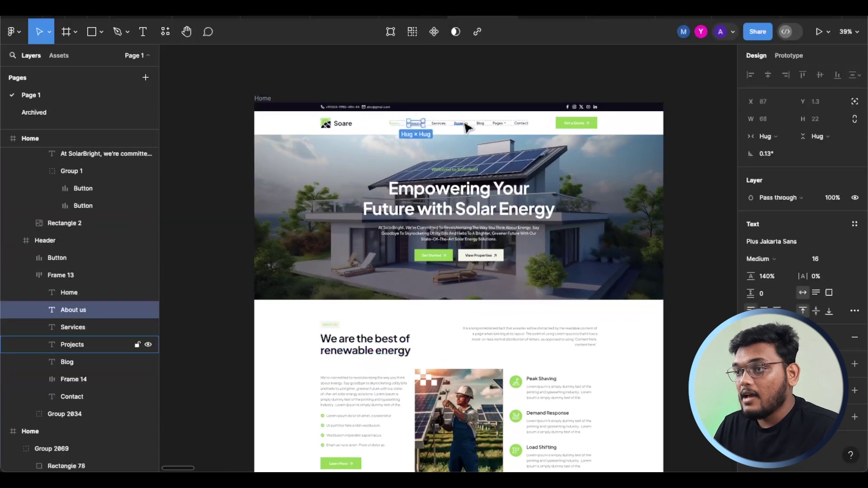
scroll(455, 113, "up", 5)
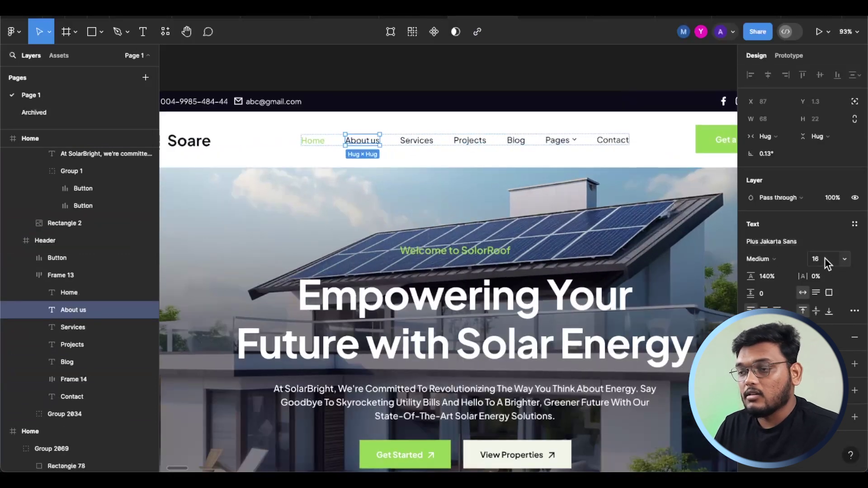
left_click(270, 104)
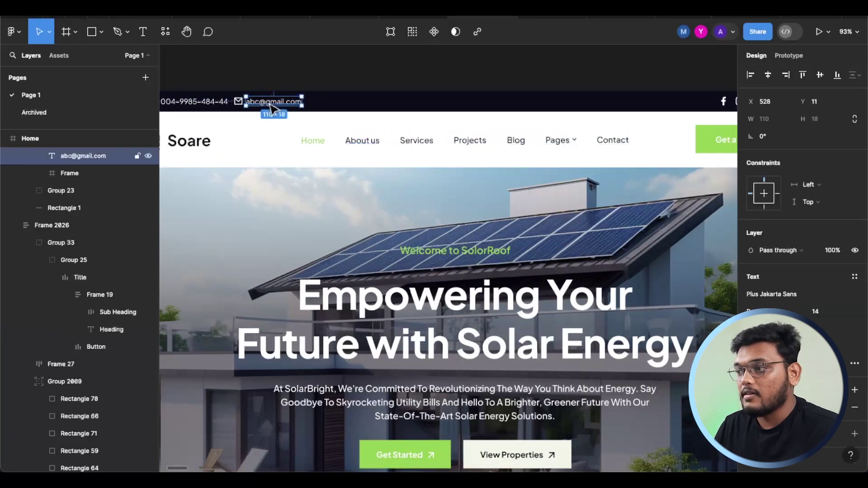
Step: Inspect the font settings of the Get a Quote button label and the layout of the header's navigation links
left_click_drag(351, 155, 461, 174)
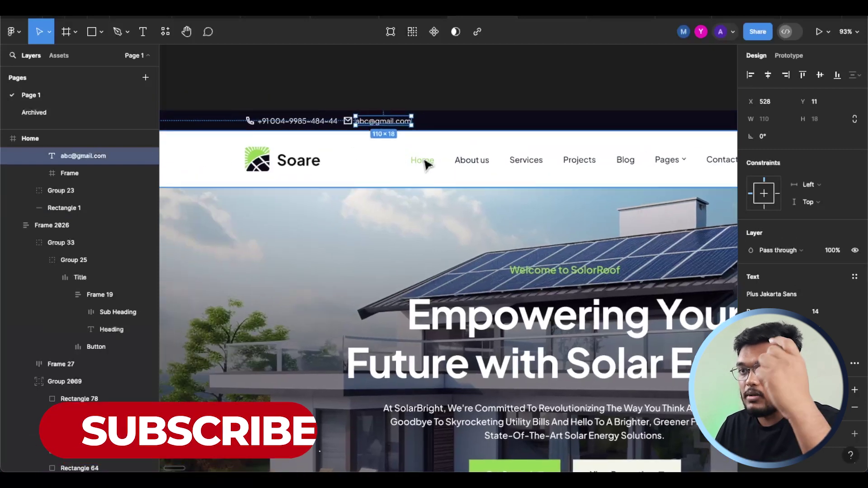
scroll(392, 147, "right", 3)
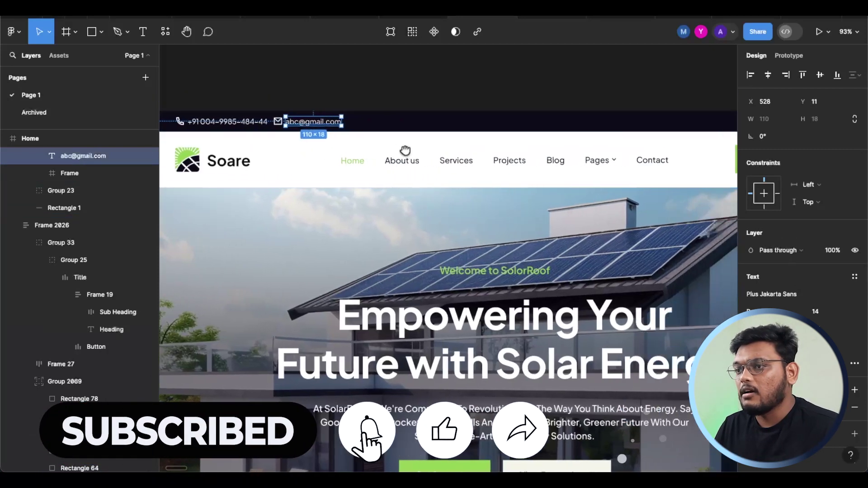
scroll(611, 212, "right", 10)
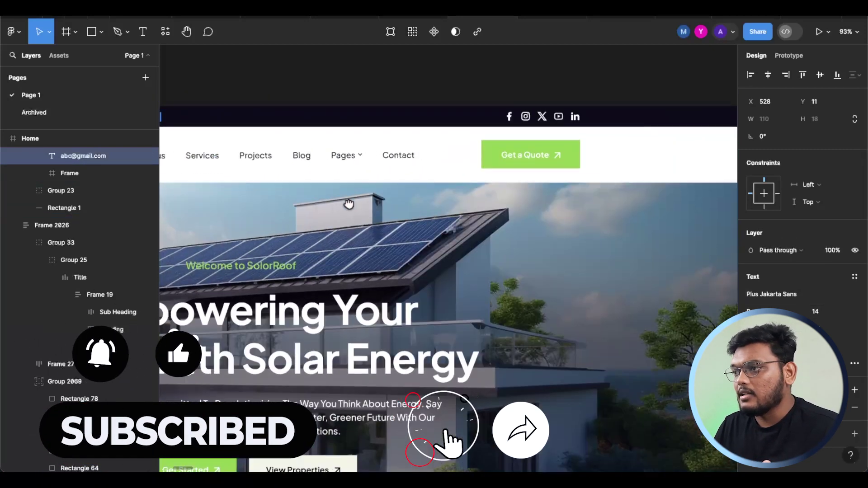
double_click(545, 156)
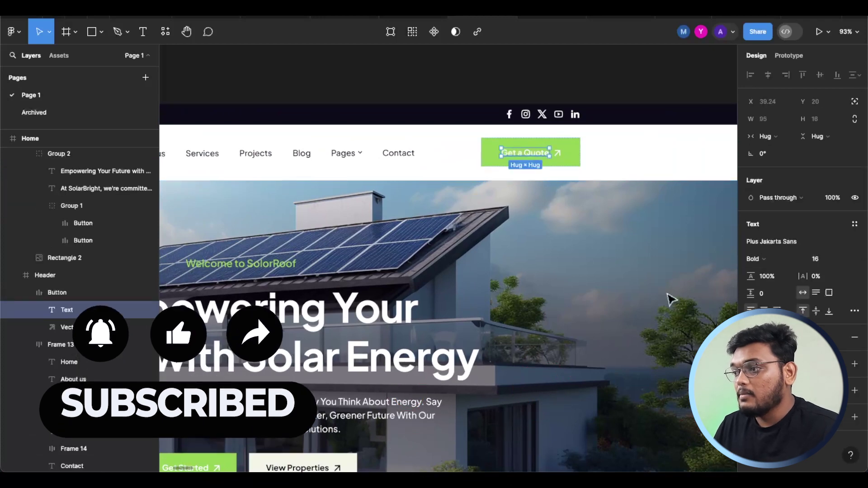
left_click(397, 155)
left_click_drag(415, 196, 466, 155)
scroll(465, 155, "left", 2)
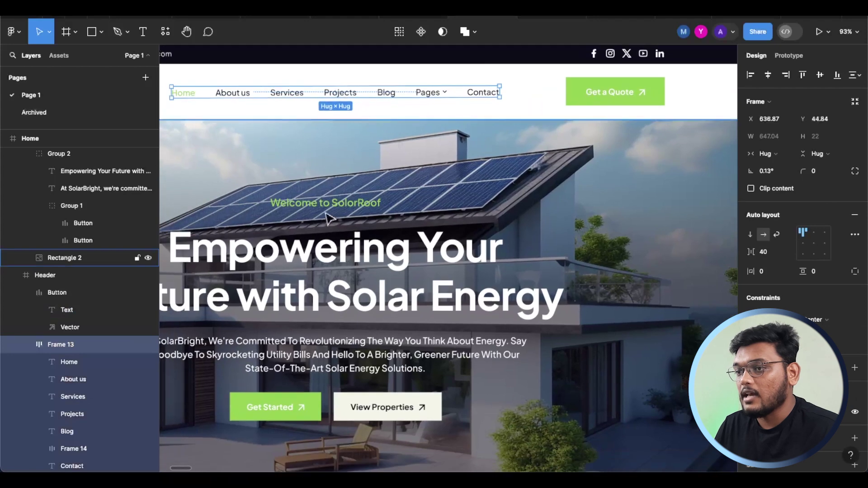
Step: Inspect the font settings of the "Welcome to SolorRoof" line and the description paragraph, and select the whole banner frame
left_click(326, 206)
scroll(469, 212, "down", 5)
scroll(468, 221, "down", 3)
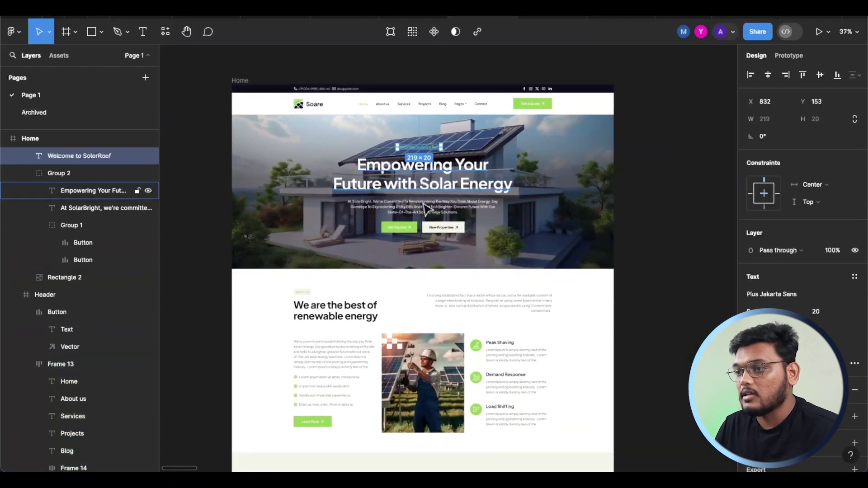
left_click(425, 212)
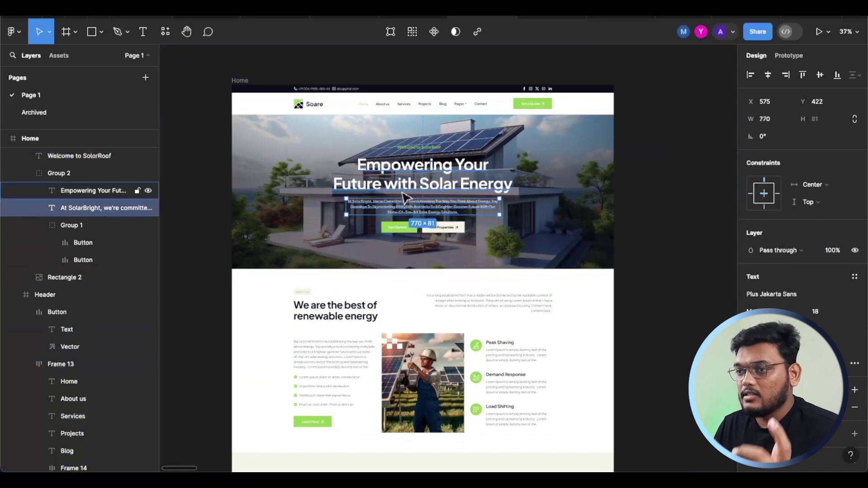
left_click(610, 209)
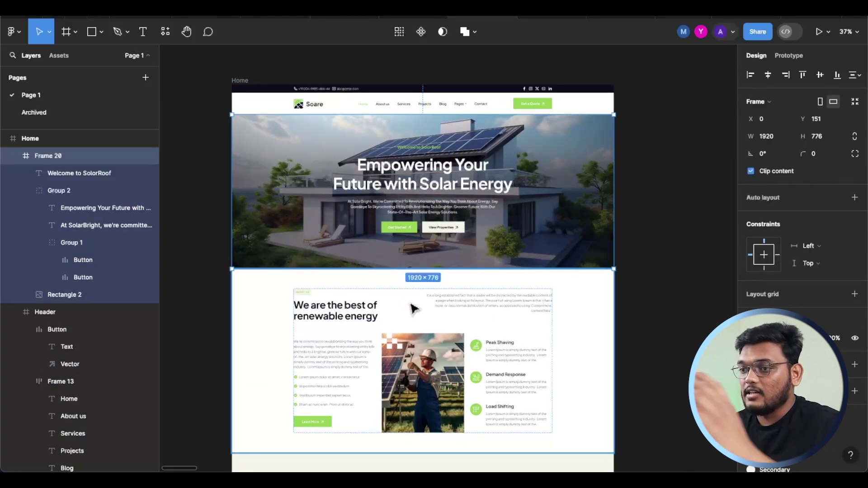
Step: Look over the sections below the banner and clear the selection to show the page's local styles
scroll(409, 298, "down", 5)
scroll(425, 292, "up", 4)
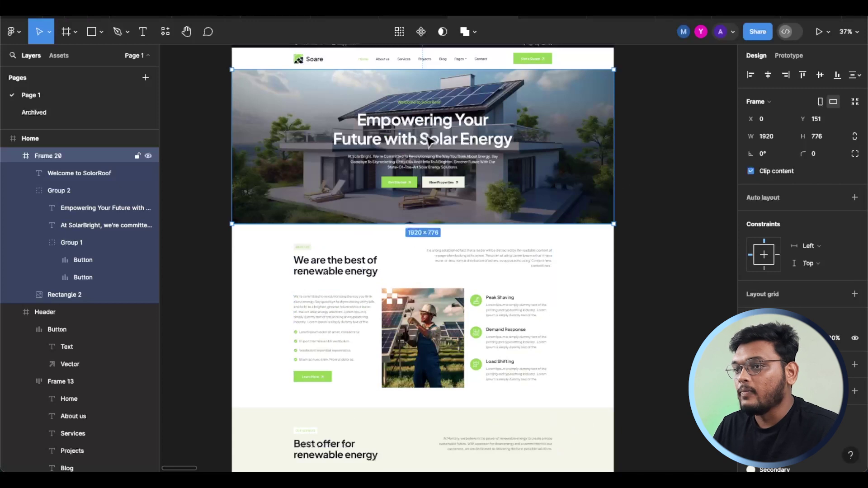
left_click(429, 142)
left_click(637, 159)
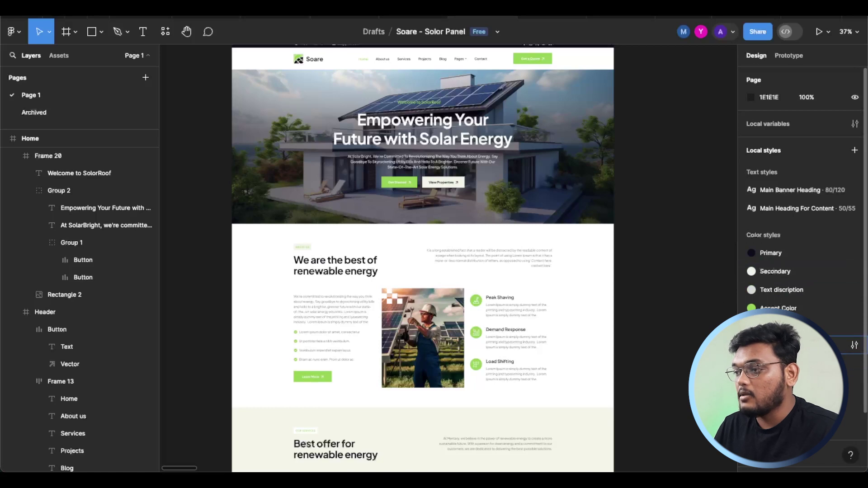
Step: Look over the other page designs on the canvas and return to the separate Home page design
scroll(503, 266, "down", 10)
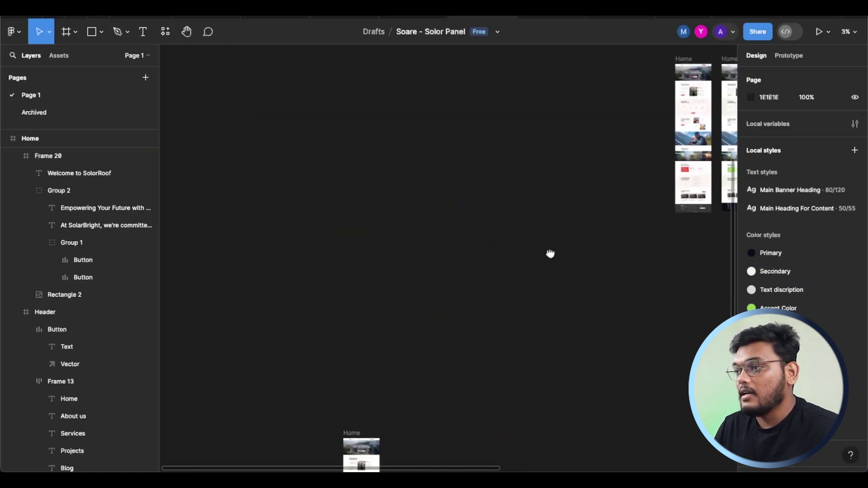
scroll(566, 188, "up", 5)
scroll(562, 188, "down", 5)
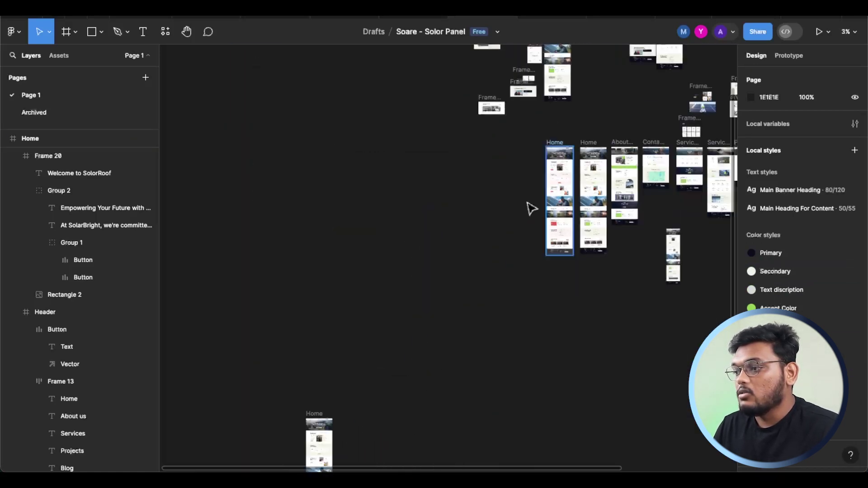
scroll(520, 128, "down", 5)
scroll(442, 224, "up", 5)
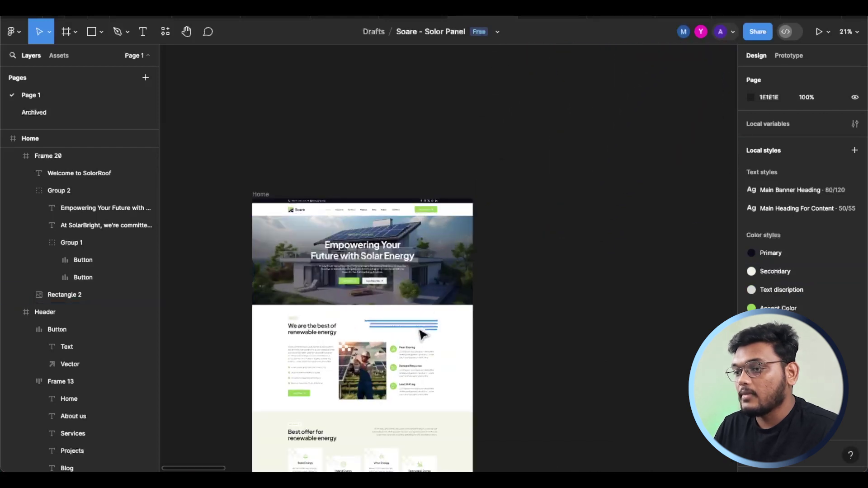
scroll(421, 326, "down", 3)
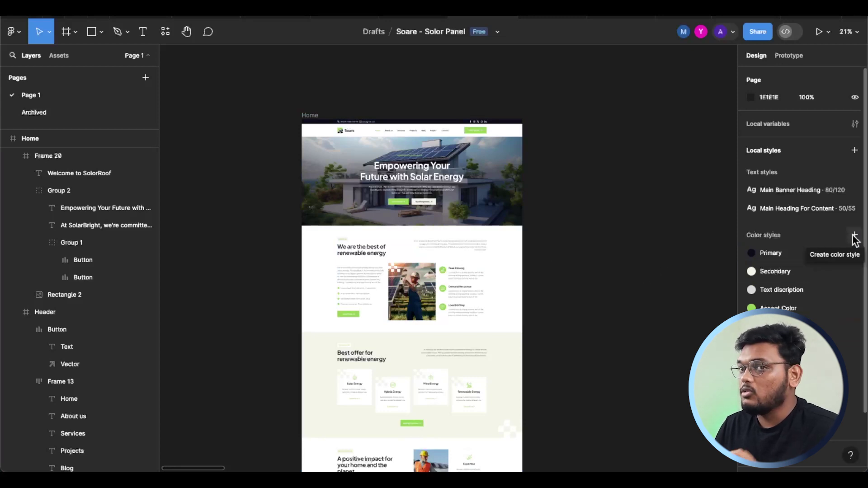
Step: Check the settings offered for a new color style and the kinds of local styles that can be created
left_click(854, 235)
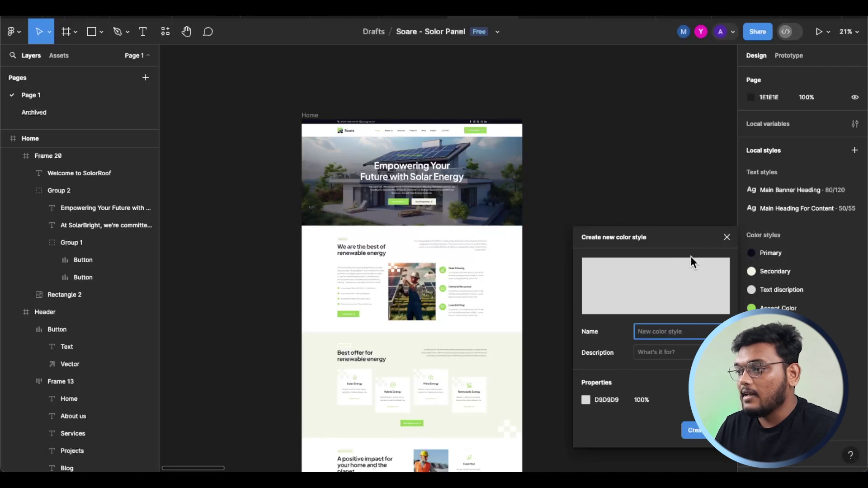
left_click(727, 238)
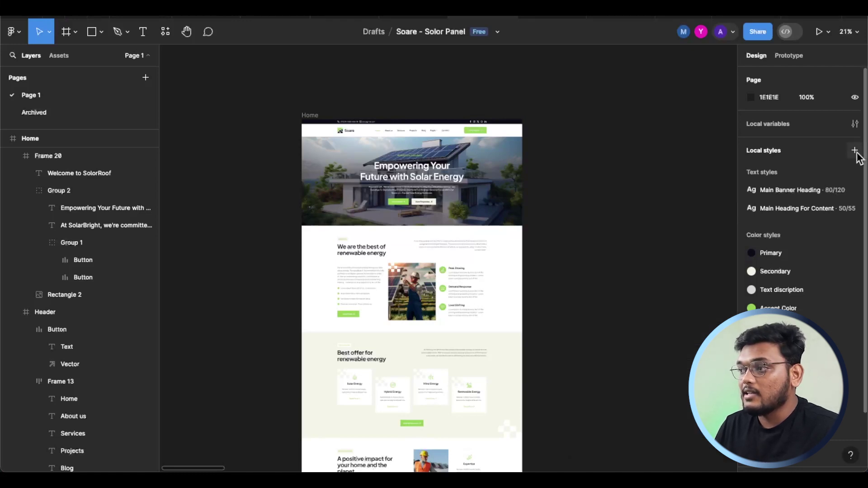
left_click(854, 151)
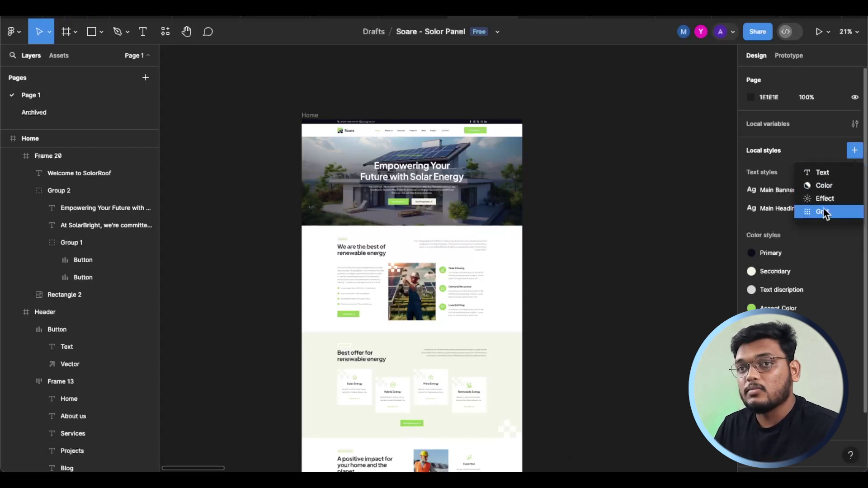
left_click(673, 236)
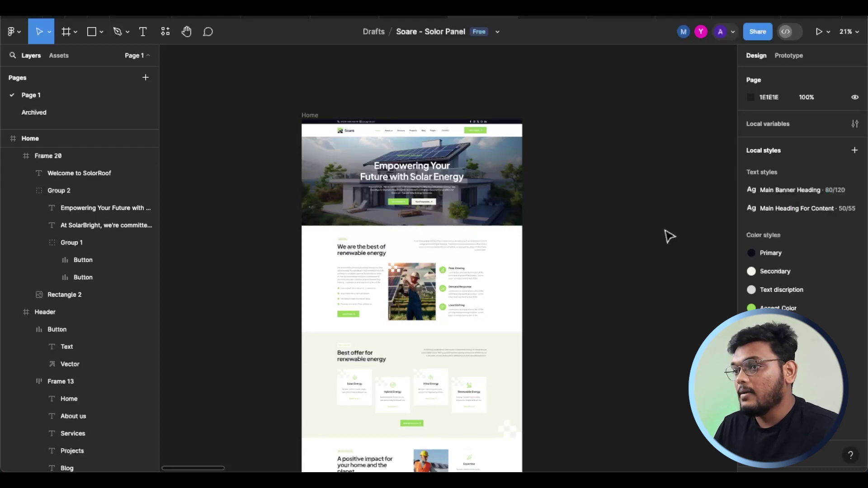
Step: Select the "We are the best of renewable energy" section and show the layout grids and rulers
left_click(310, 116)
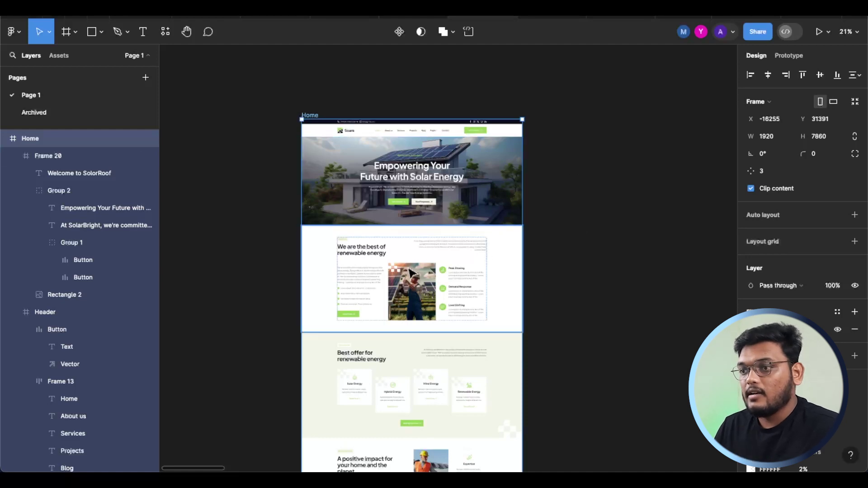
left_click(475, 260)
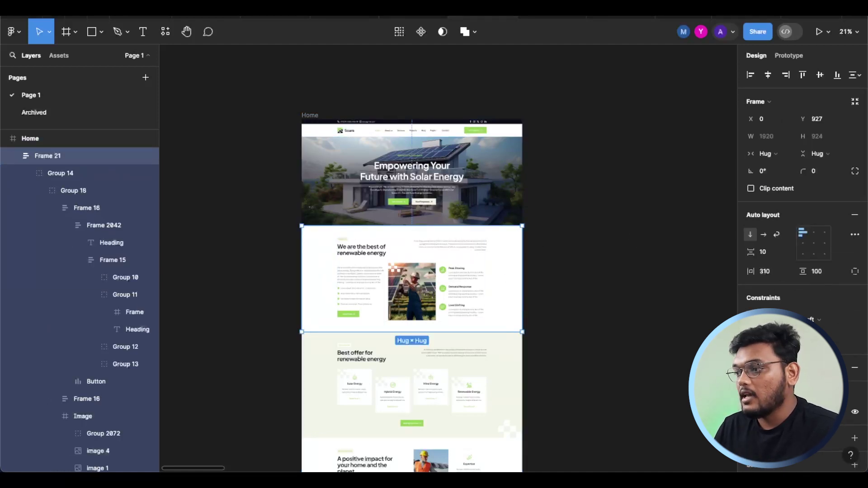
key("shift+g")
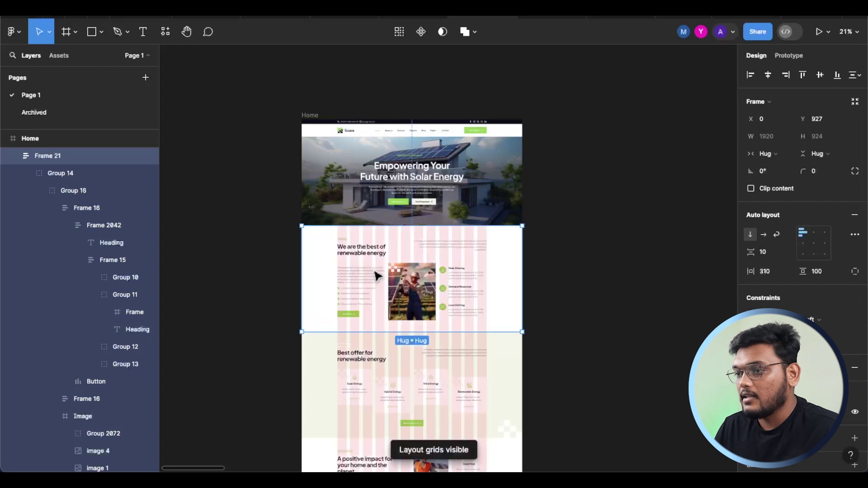
scroll(372, 226, "up", 3)
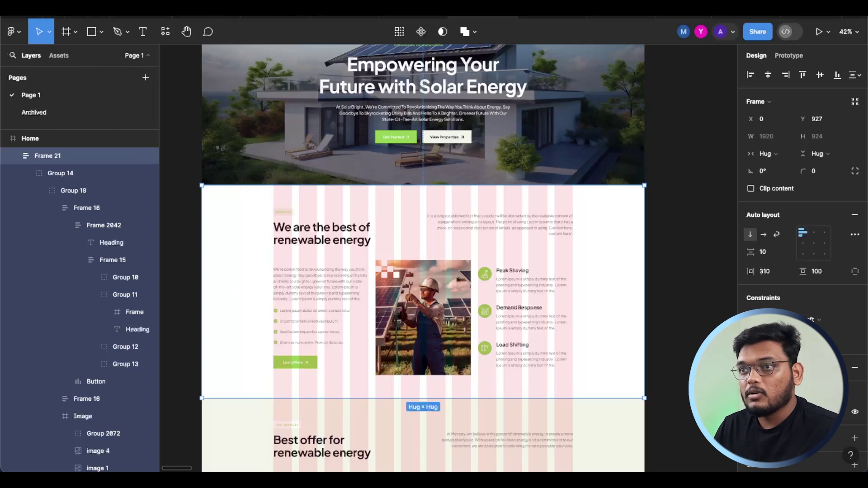
left_click(106, 7)
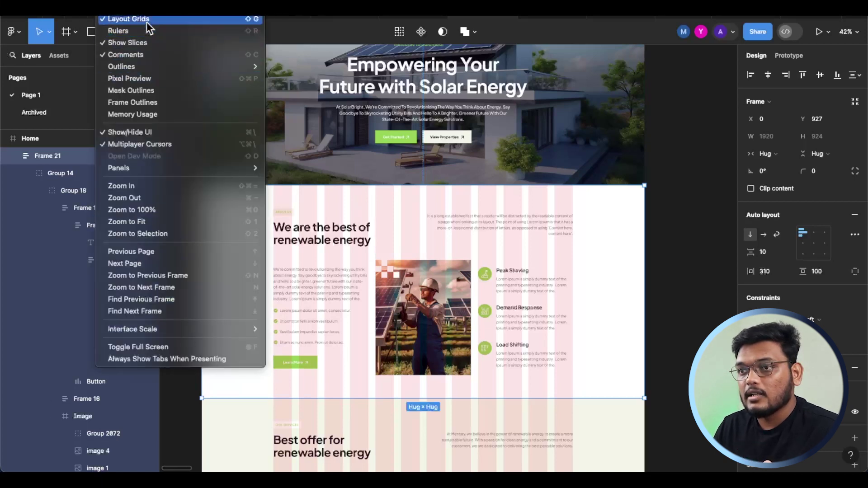
key("Escape")
key("shift+r")
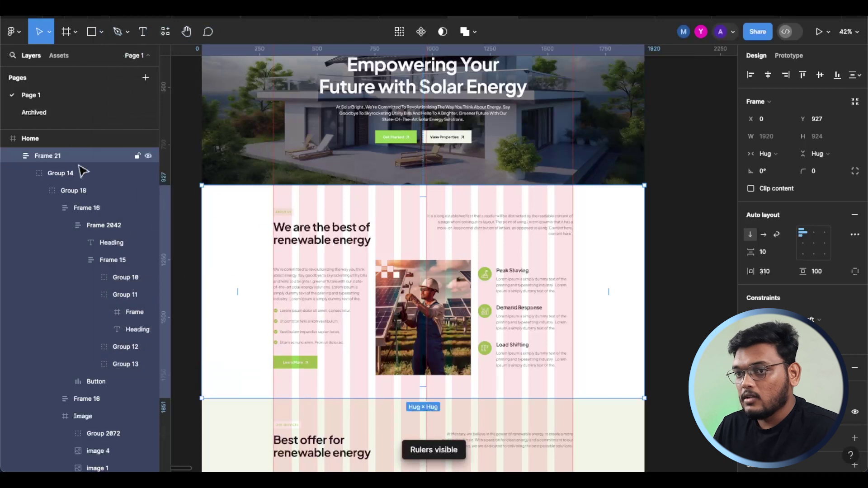
Step: Draw a rectangle about 109 px high across the grid columns above the section's heading and set its width to 1300
left_click(90, 32)
left_click_drag(275, 200, 574, 225)
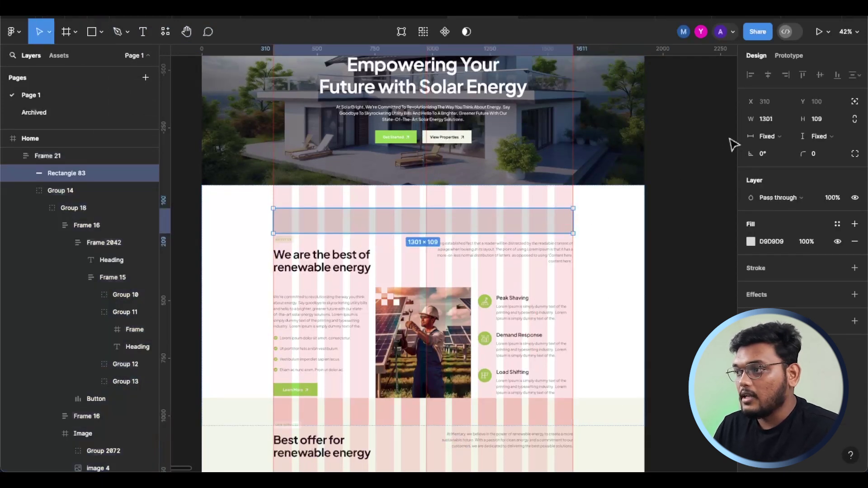
left_click(763, 121)
type("1300")
key("Return")
key("Escape")
Step: Check the 1300-wide rectangle's ends against the outer grid columns, and delete the rectangle
scroll(258, 240, "up", 5)
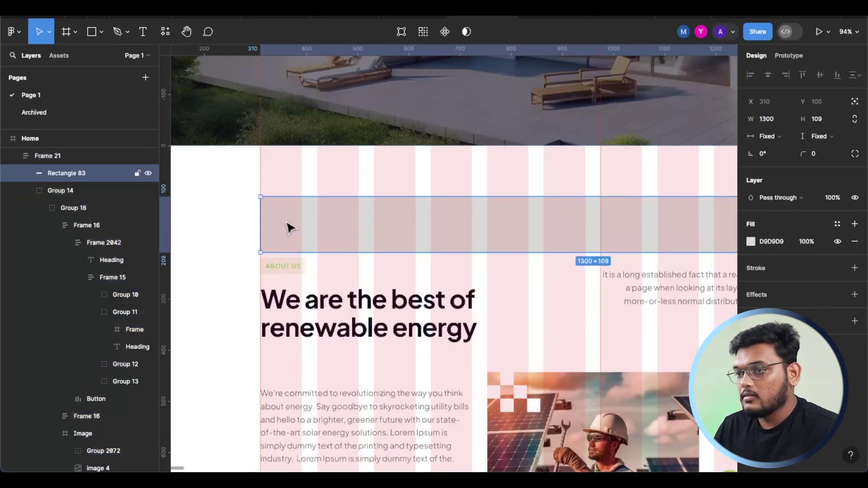
scroll(290, 228, "down", 3)
scroll(451, 226, "right", 3)
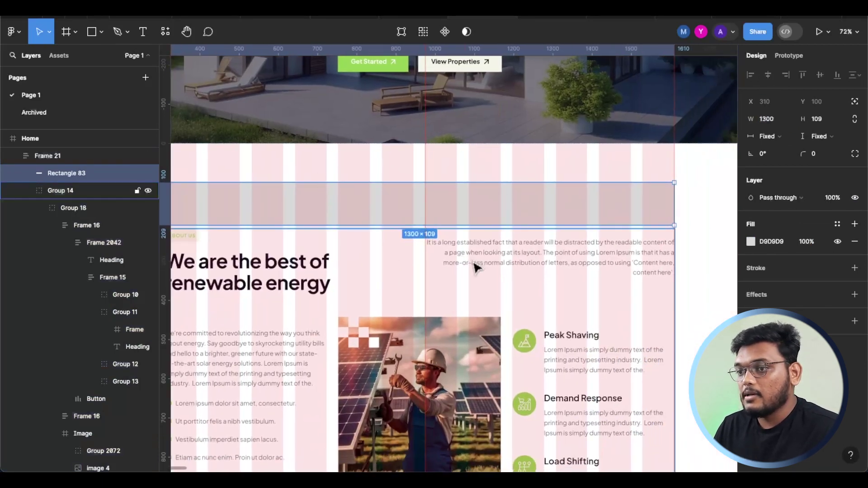
scroll(550, 207, "down", 3)
scroll(554, 199, "down", 3)
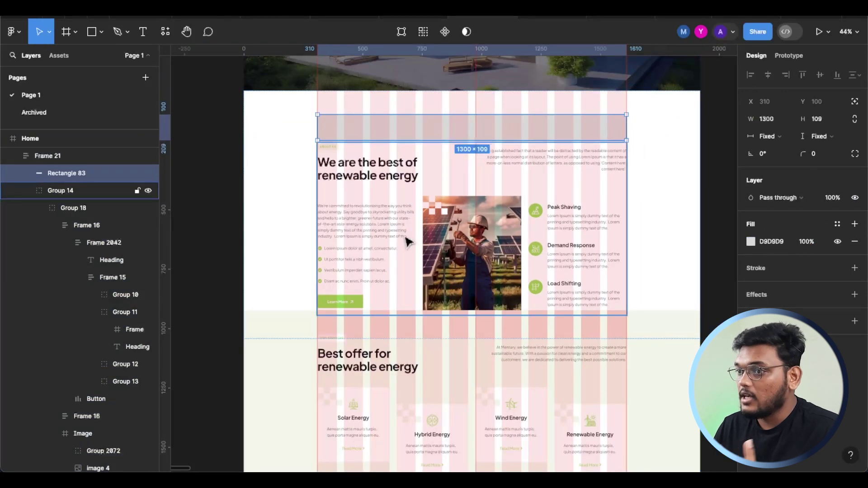
scroll(412, 245, "down", 1)
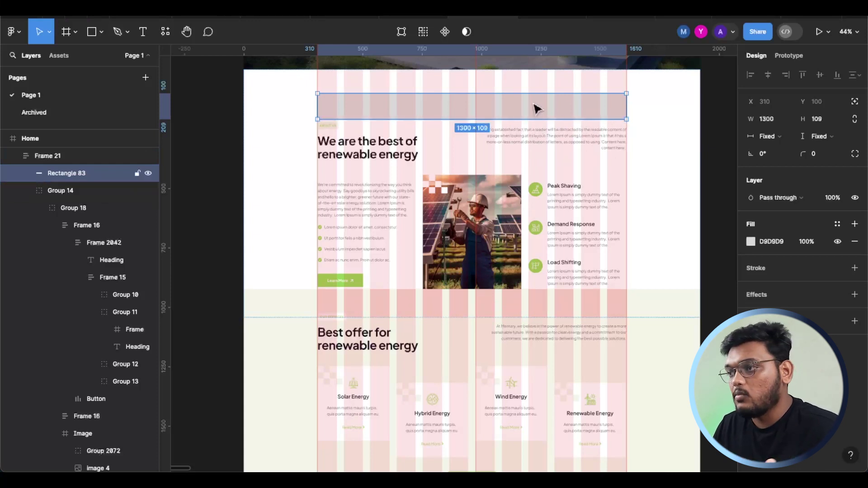
key("Delete")
Step: Review how the header, the banner and the "We are the best of renewable energy" section align with the layout grid and guides
left_click(430, 116)
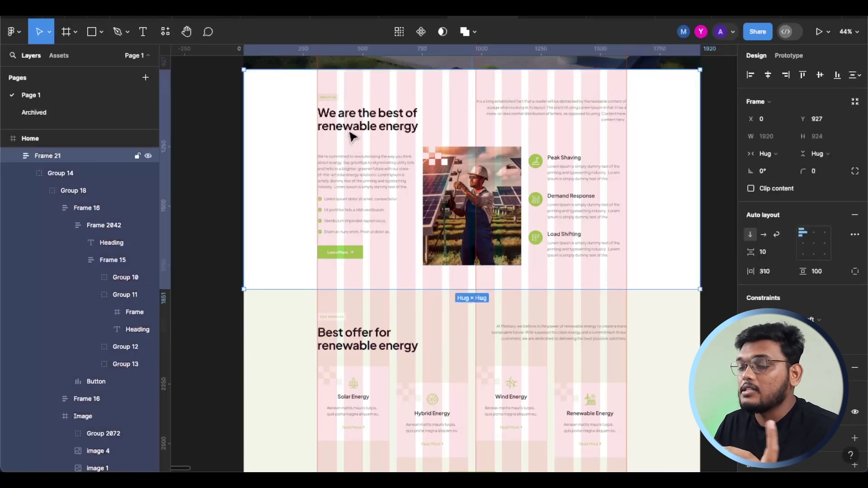
scroll(491, 244, "up", 10)
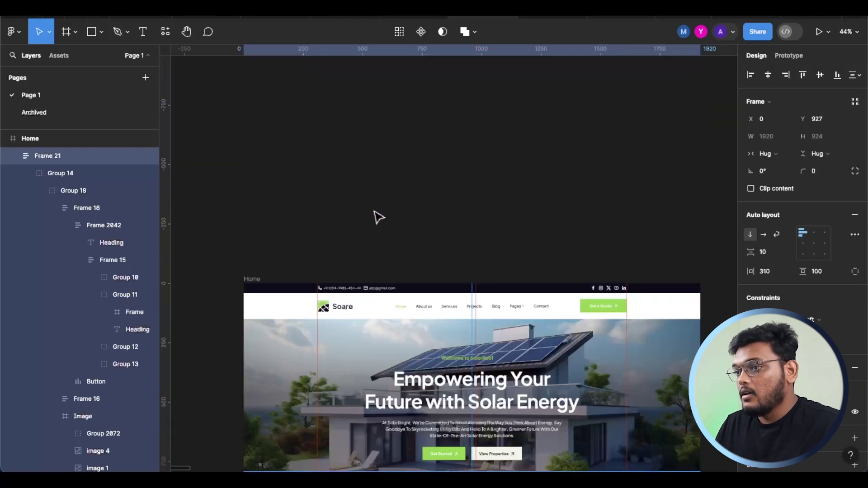
scroll(400, 212, "down", 3)
left_click(409, 122)
scroll(488, 249, "down", 5)
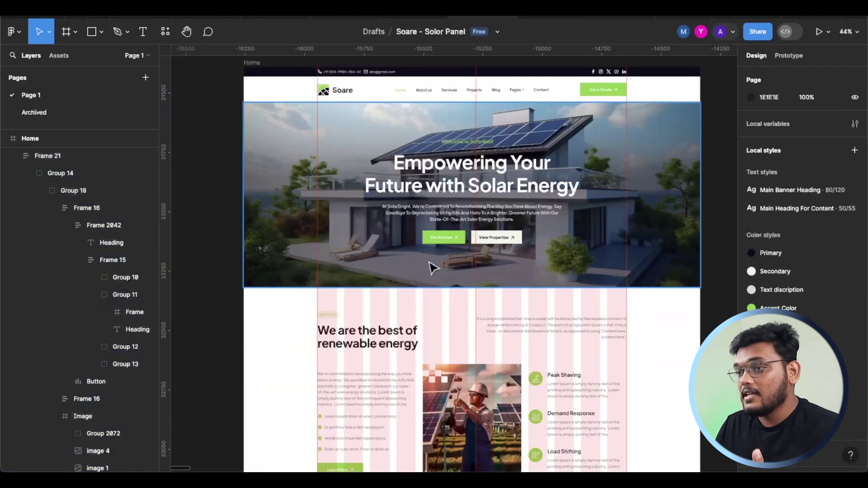
left_click(413, 260)
left_click(397, 347)
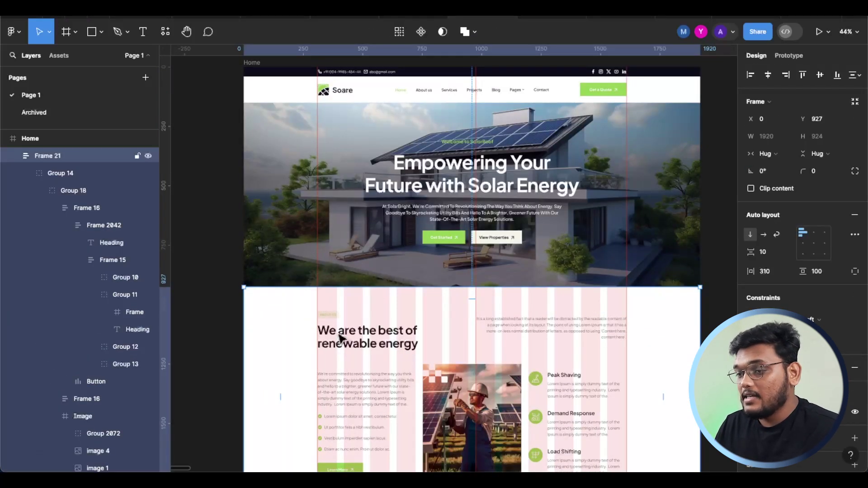
Step: Examine the spacing above and below the "We are the best of renewable energy" section and its vertical padding value
scroll(330, 250, "down", 5)
scroll(377, 257, "down", 3)
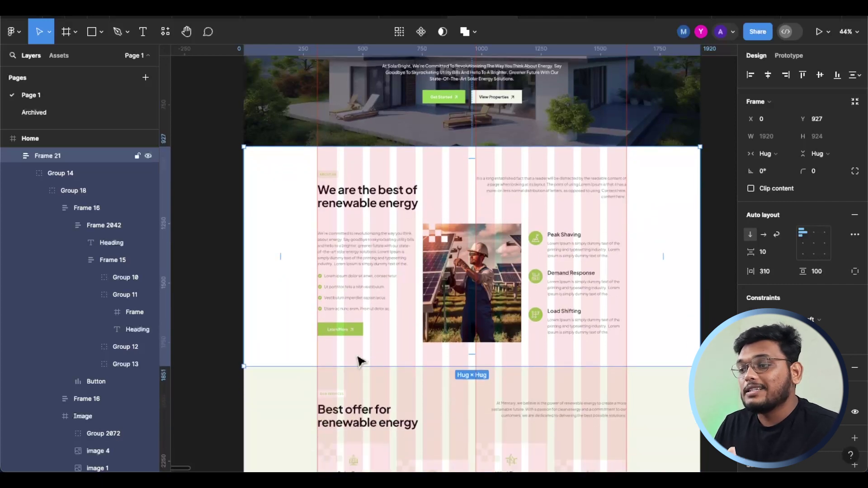
scroll(468, 320, "down", 8)
scroll(372, 226, "up", 10)
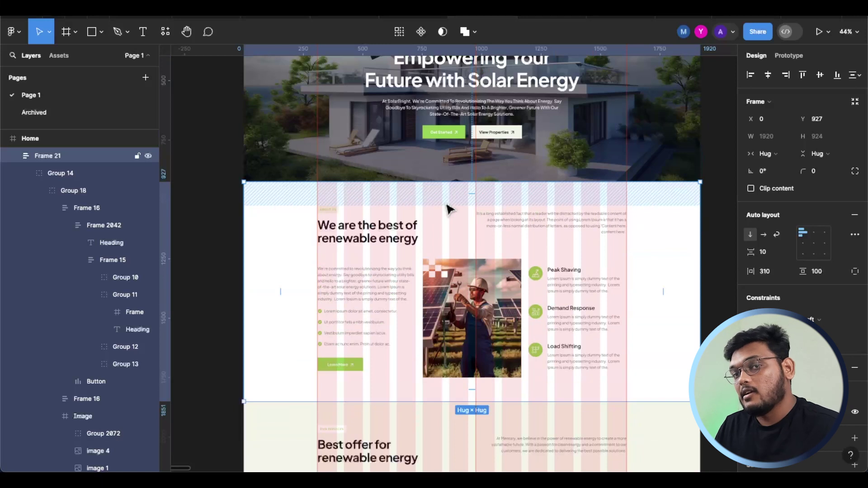
scroll(407, 248, "down", 4)
left_click(815, 272)
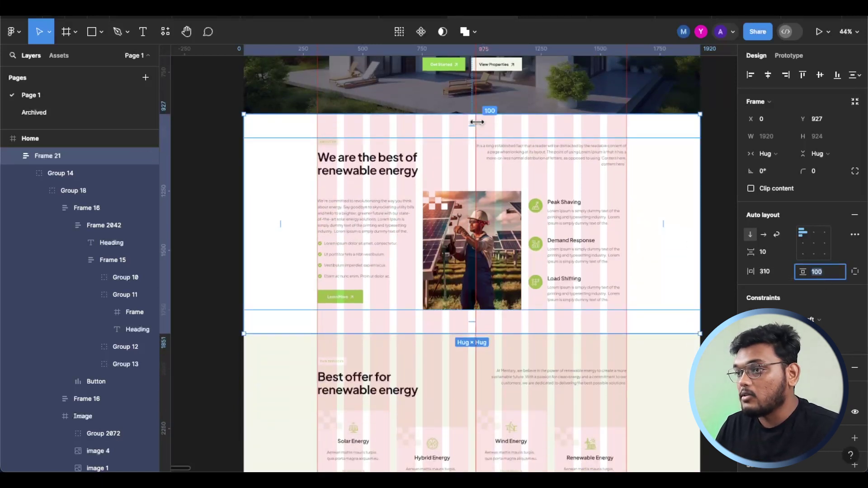
Step: Check the frame settings of the banner and the section below it, and hide the layout grids
left_click(385, 106)
scroll(389, 128, "up", 3)
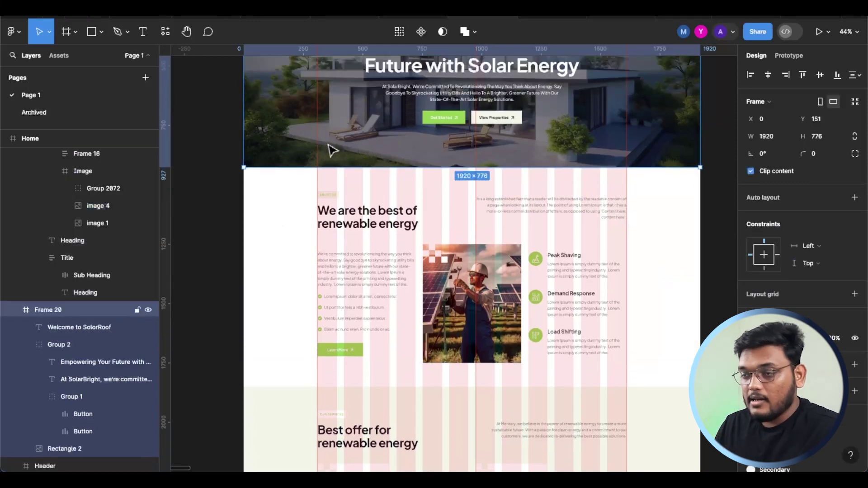
left_click(395, 192)
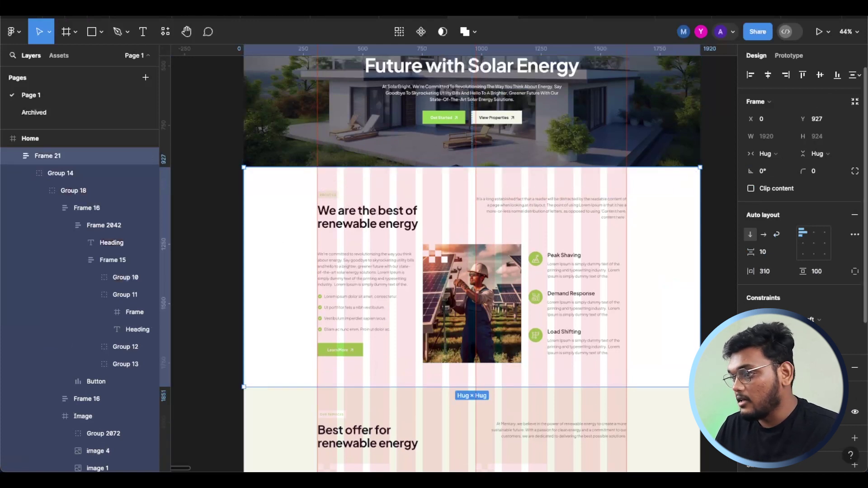
key("shift+g")
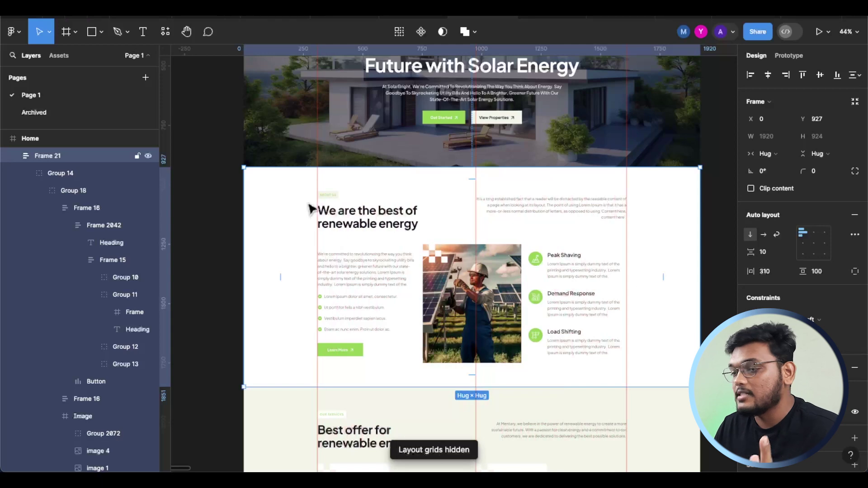
Step: Inspect the spacing around the "We are the best of renewable energy" content and the gap to the "Best offer for renewable energy" section
scroll(370, 220, "up", 5)
scroll(370, 221, "right", 1)
scroll(369, 220, "down", 1)
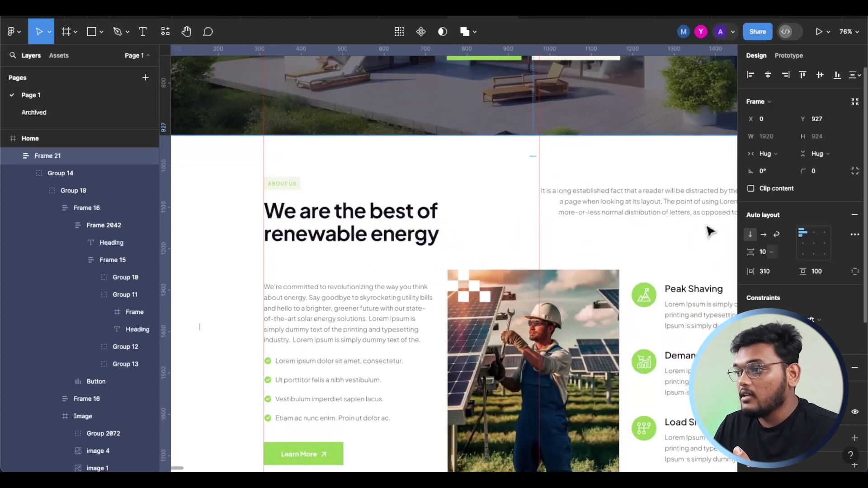
scroll(333, 180, "down", 10)
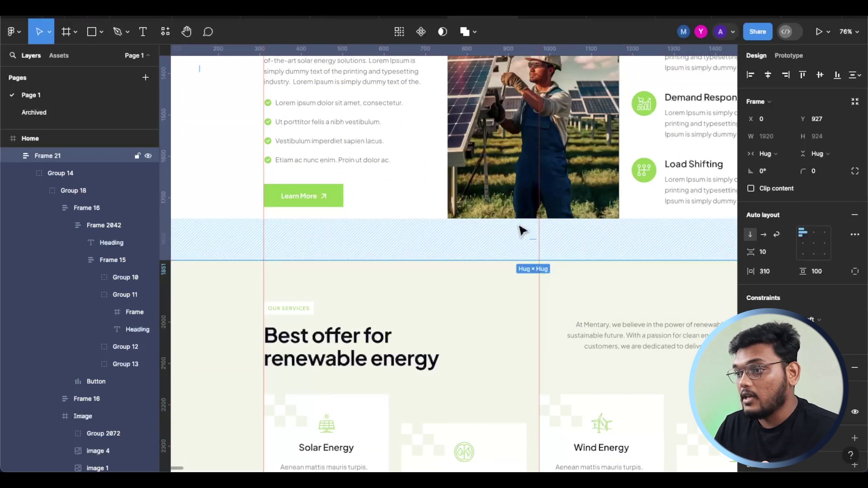
scroll(339, 236, "down", 4)
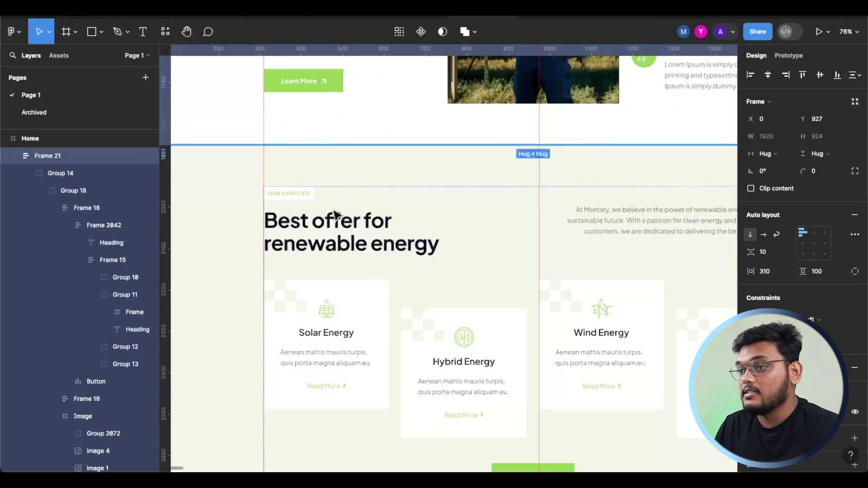
Step: Select the "Best offer for renewable energy" section to check its padding and look over the sections below it
left_click(428, 218)
scroll(428, 219, "down", 3)
scroll(434, 226, "down", 3)
scroll(425, 246, "down", 3)
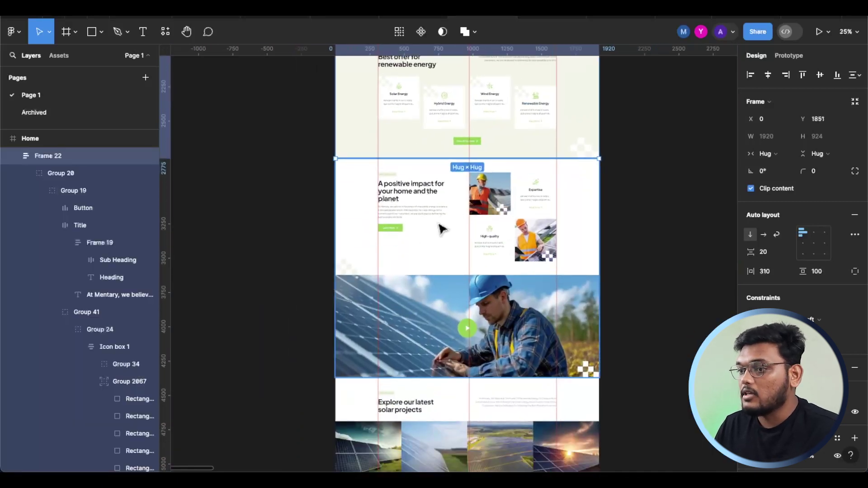
Step: Select the "Our costumers give love feedback" section and check its auto layout padding against the sections above it
scroll(441, 230, "down", 10)
left_click(418, 231)
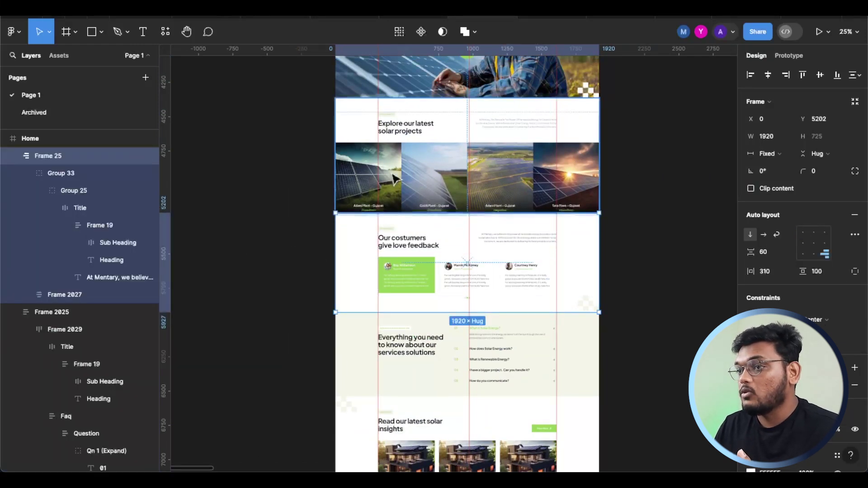
scroll(414, 175, "up", 2)
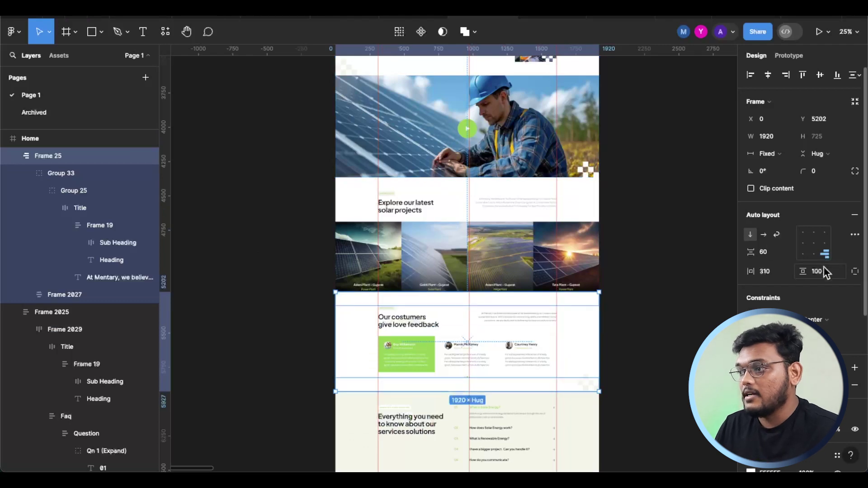
scroll(442, 168, "up", 7)
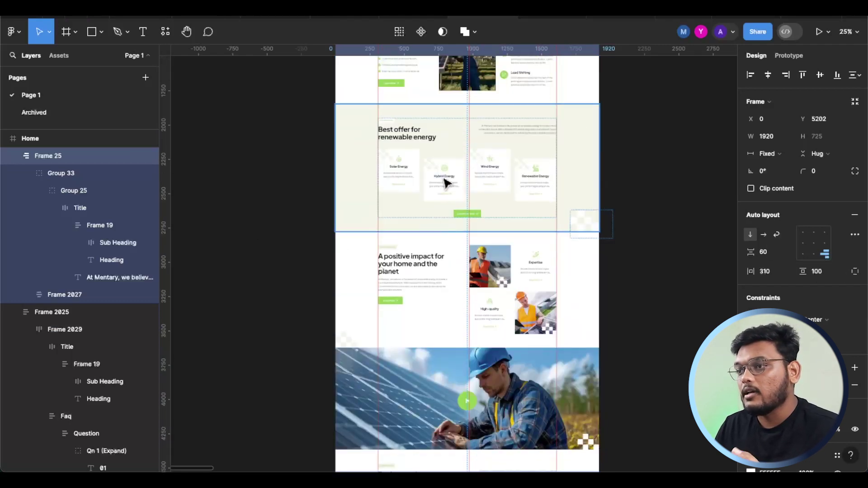
Step: Select the content group of the "We are the best of renewable energy" section to check its bounds against the section edges
left_click(442, 178)
scroll(442, 177, "up", 3)
left_click(432, 145)
left_click(434, 149)
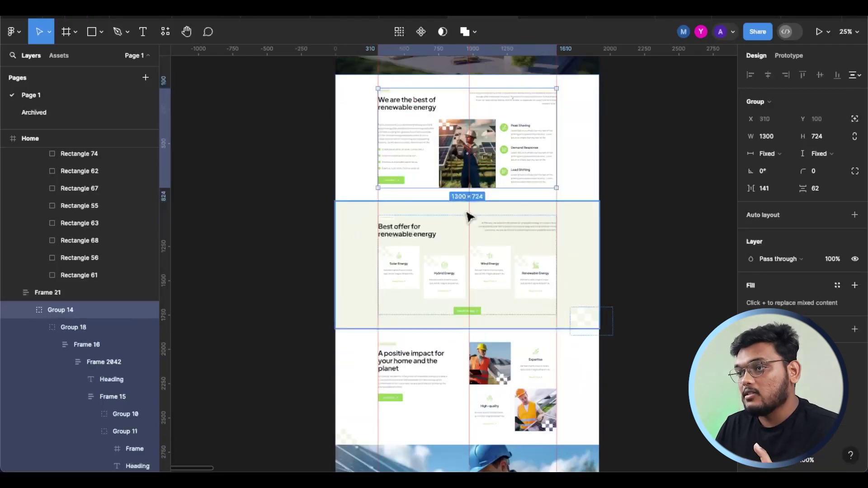
left_click(94, 31)
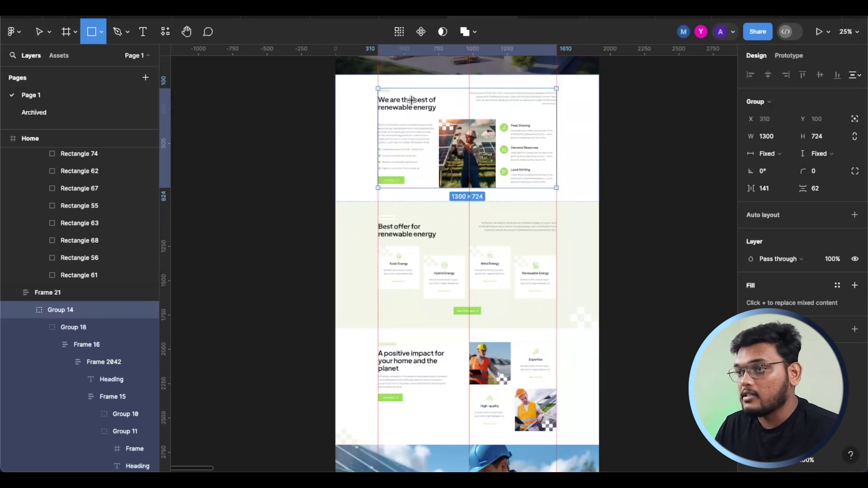
scroll(407, 100, "up", 5)
mouse_move(323, 135)
left_mouse_down()
mouse_move(527, 167)
mouse_move(725, 170)
left_mouse_up()
key("ctrl+z")
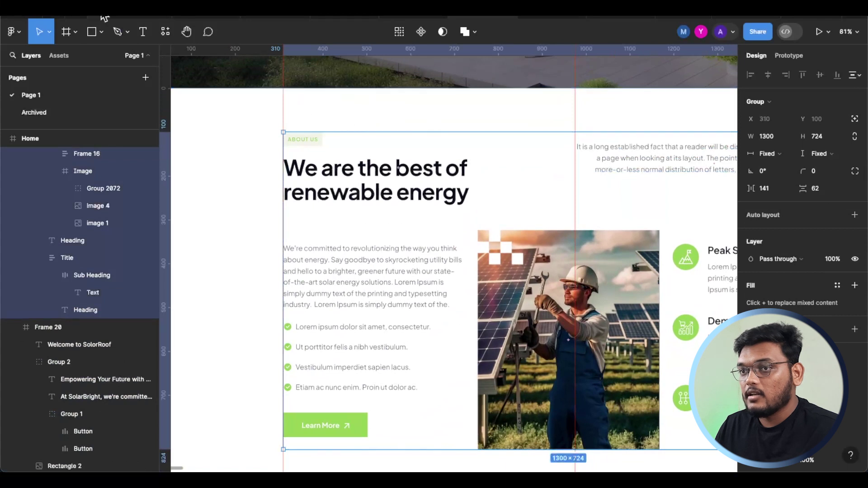
Step: Draw a rectangle about 894 × 51 at the upper edge of the "We are the best of renewable energy" content and make its position absolute
left_click(94, 33)
left_click_drag(283, 132, 707, 128)
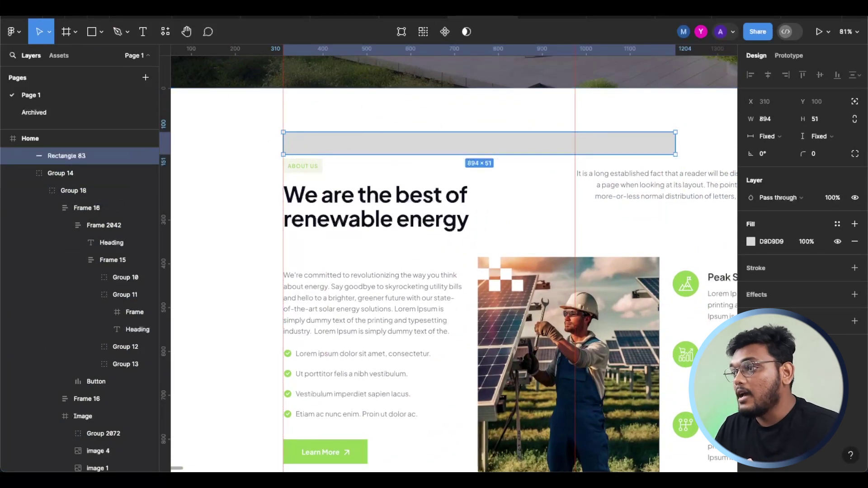
left_click(854, 102)
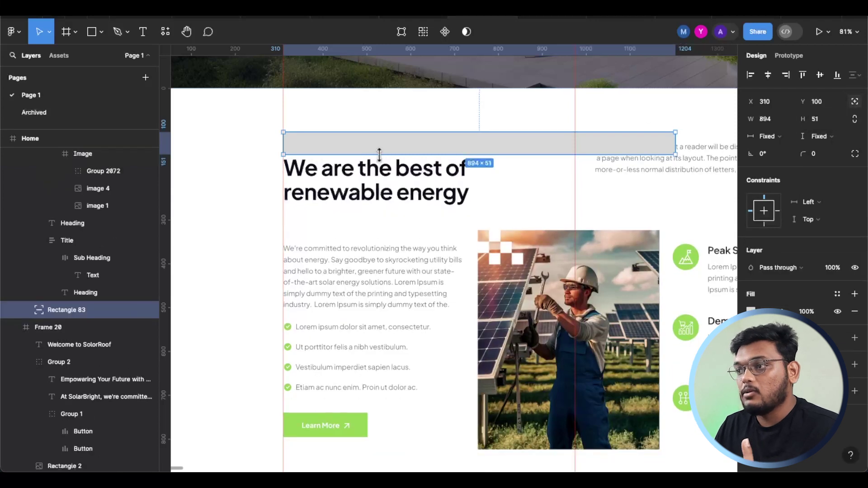
left_click_drag(397, 150, 339, 126)
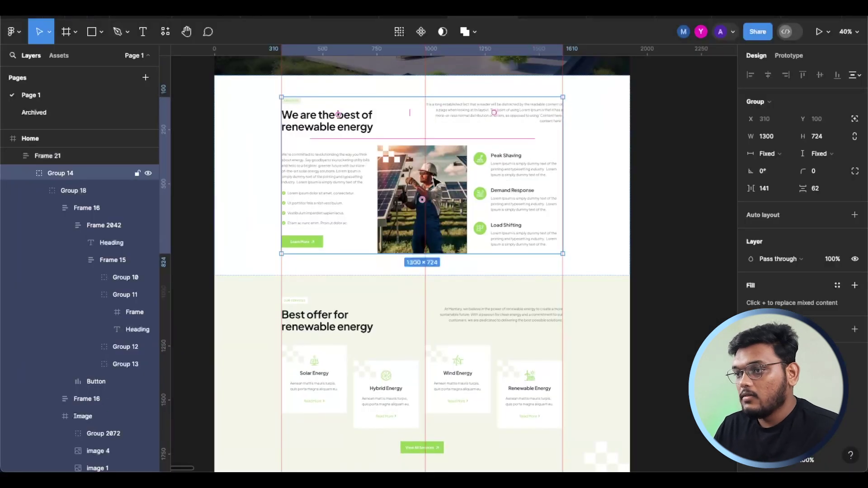
Step: Examine the gap between the "ABOUT US" label and the "We are the best of renewable energy" heading, and the heading's text style
scroll(413, 184, "up", 8)
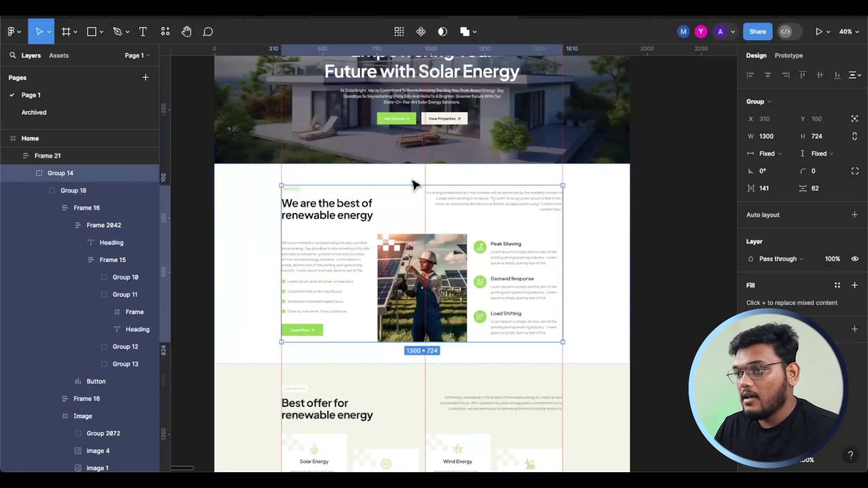
scroll(398, 219, "down", 7)
scroll(291, 155, "up", 5)
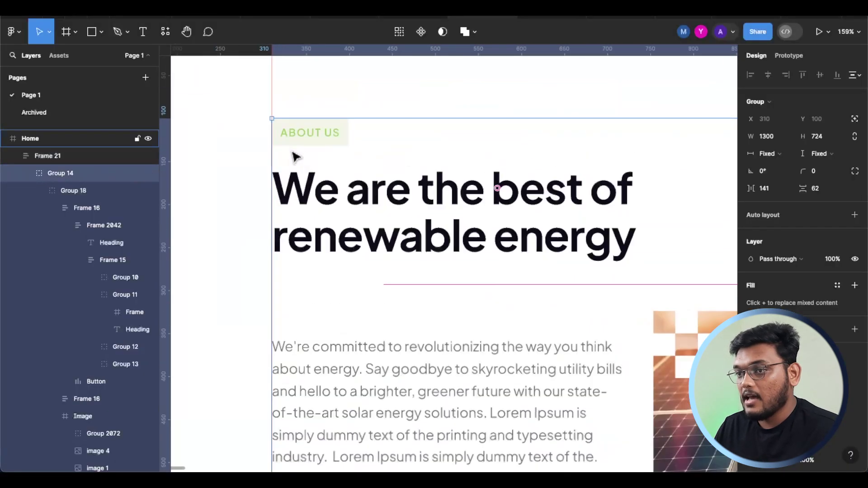
left_click(342, 163)
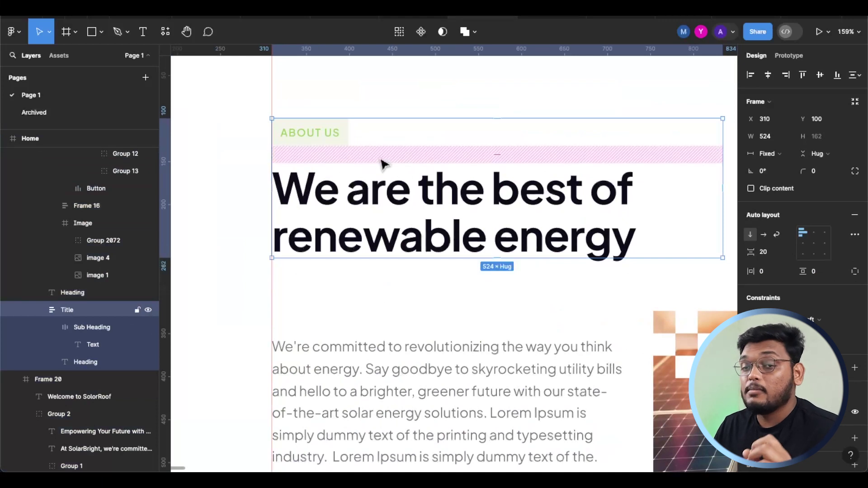
left_click(312, 134)
left_click(512, 219)
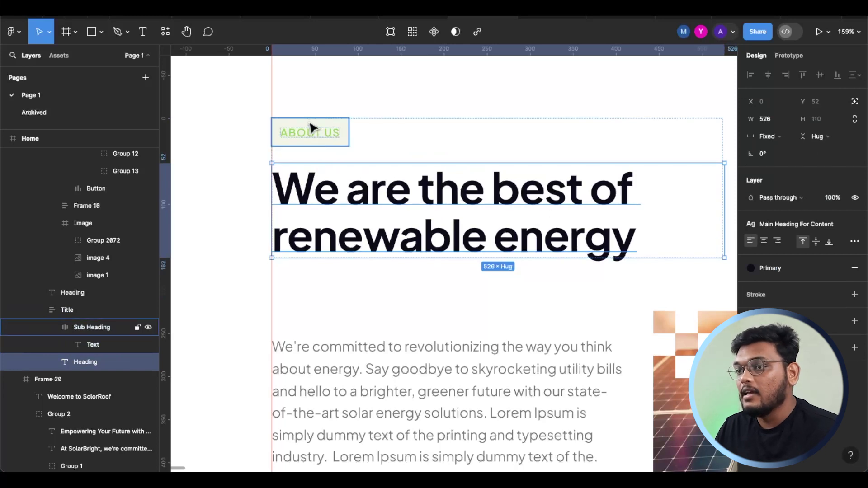
left_click(319, 134)
left_click(401, 197)
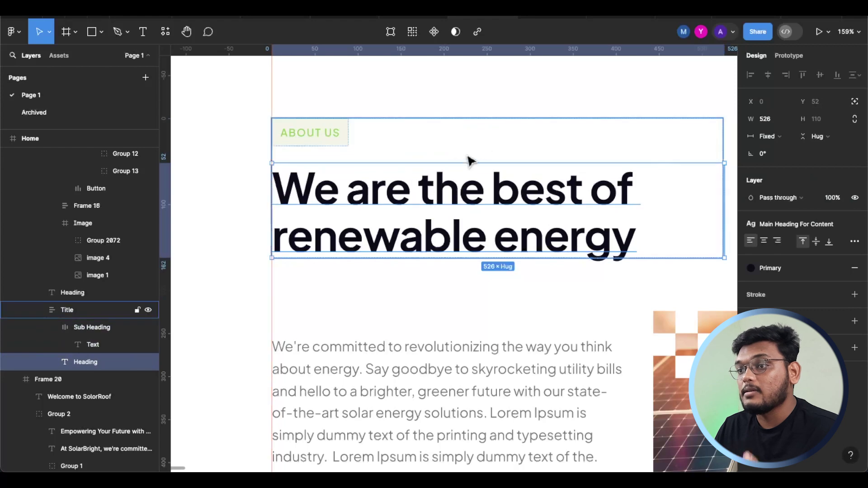
Step: Compare the "OUR SERVICES" label with the "ABOUT US" label and check the latter's auto layout padding
scroll(381, 178, "down", 5, "ctrl")
scroll(370, 232, "down", 4)
scroll(382, 250, "up", 5, "ctrl")
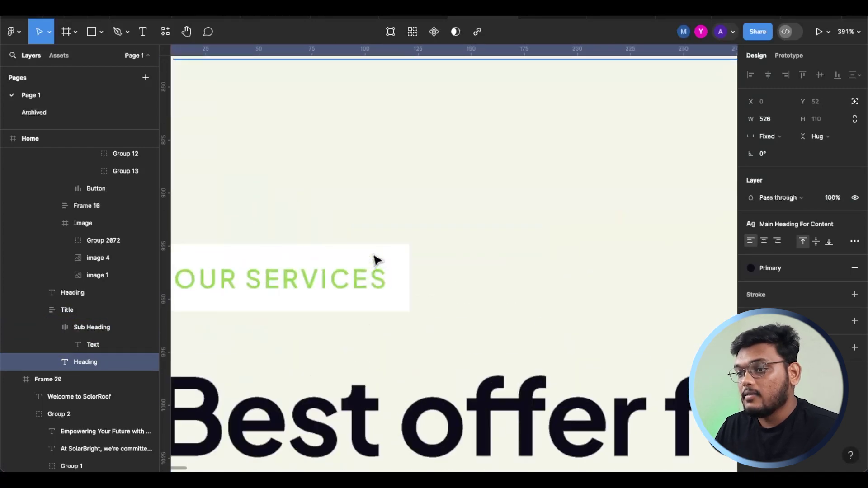
scroll(353, 235, "up", 10)
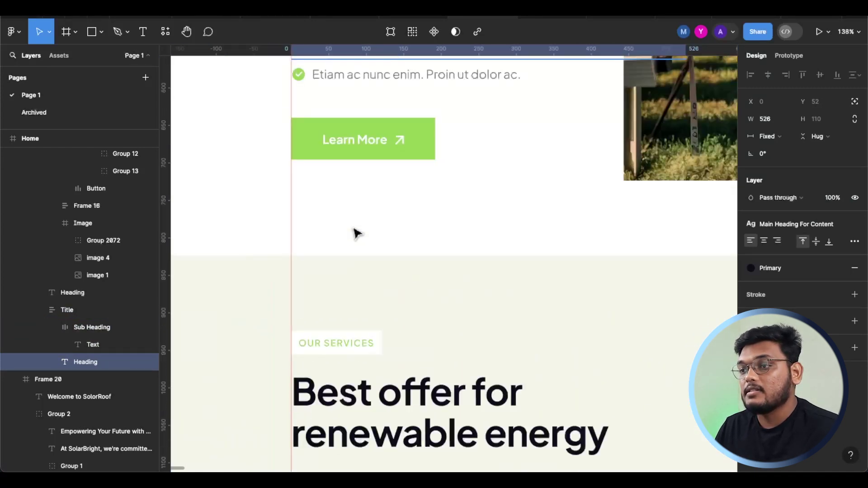
scroll(355, 219, "up", 8, "ctrl")
left_click(357, 219)
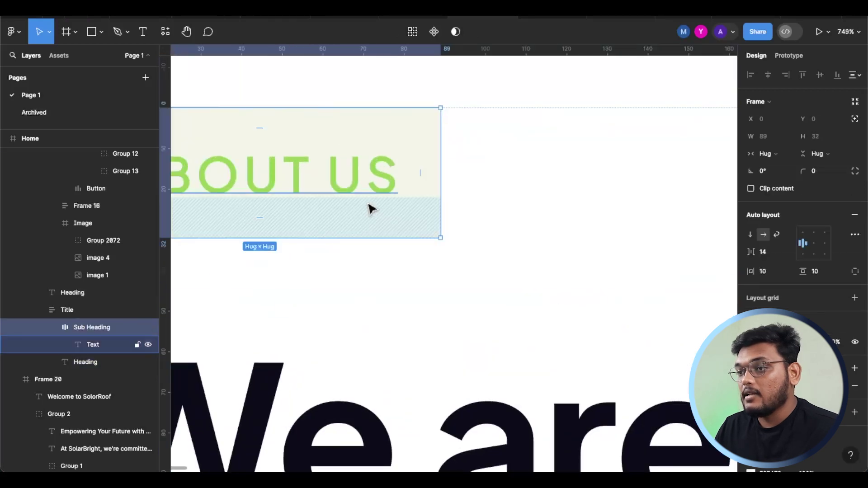
scroll(372, 206, "down", 5, "ctrl")
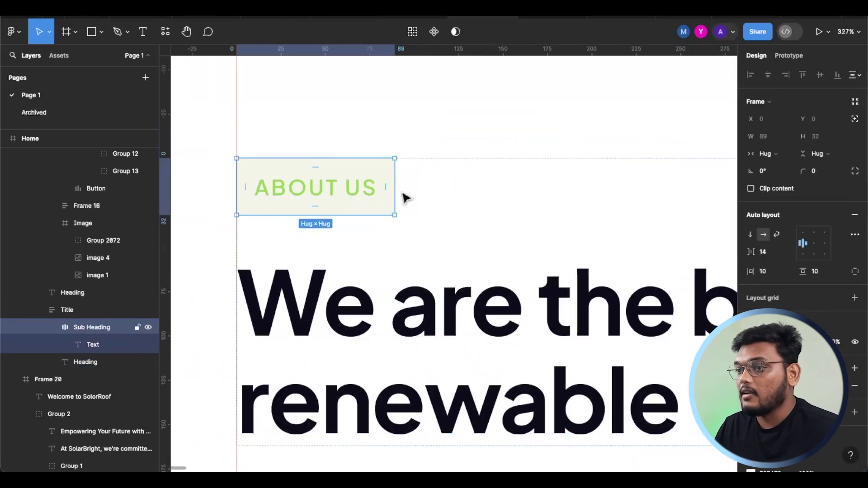
Step: Check the font settings of the "ABOUT US" text, the style of the heading below it, and the title frame's item spacing
double_click(365, 193)
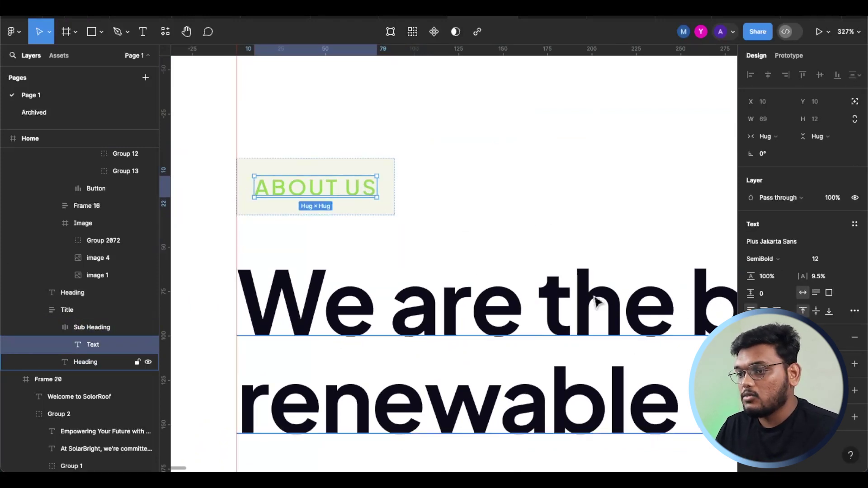
left_click(565, 317)
scroll(277, 227, "down", 5)
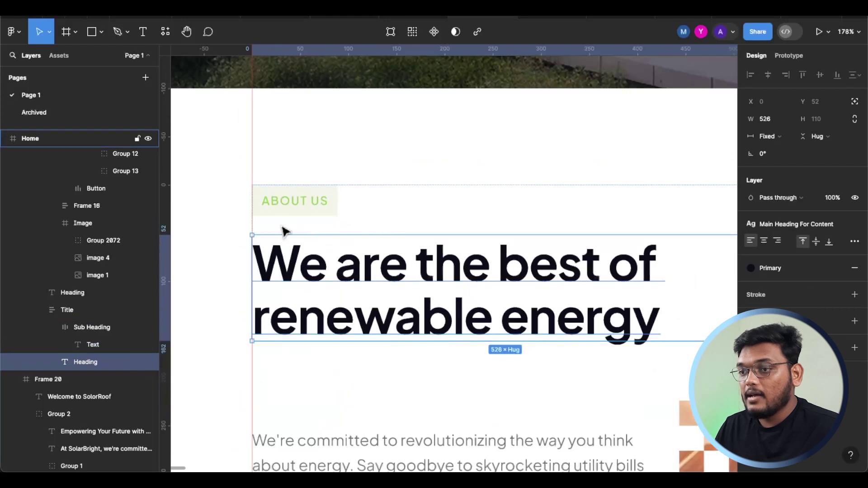
scroll(277, 227, "right", 3)
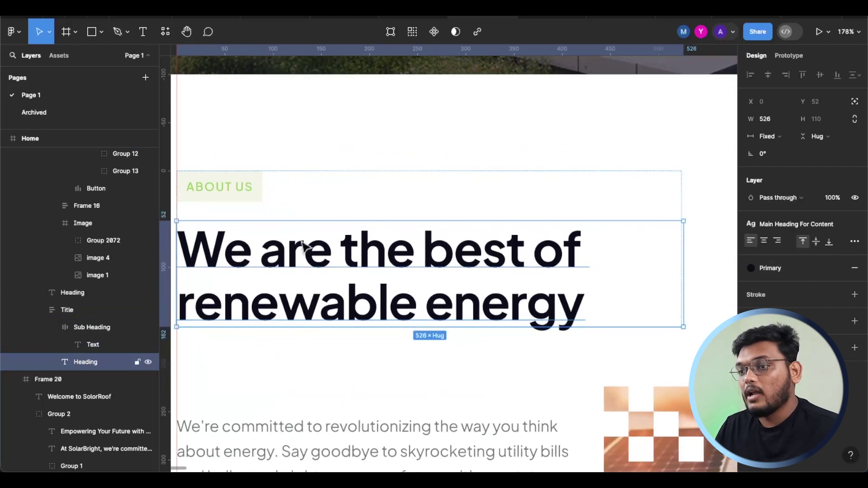
left_click(225, 194)
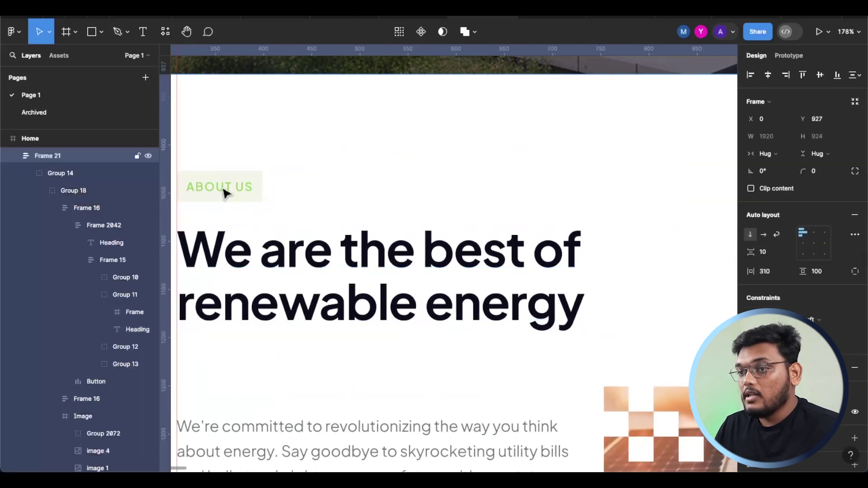
key("shift+a")
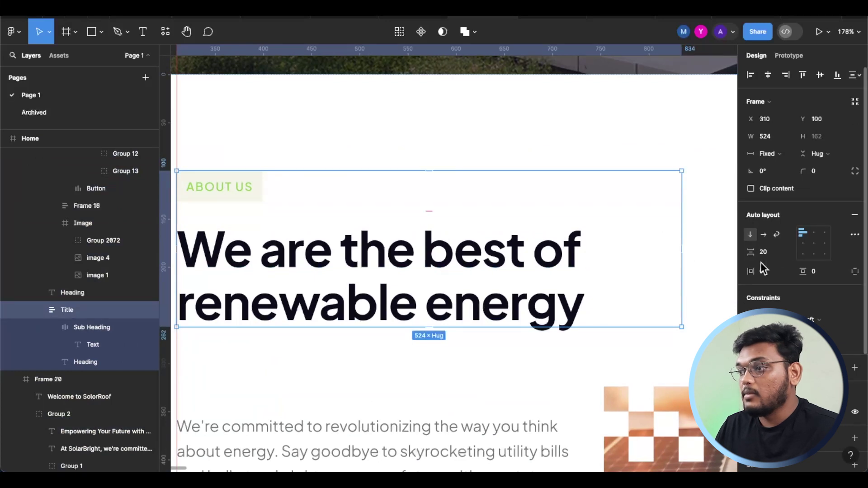
left_click(217, 198, "ctrl")
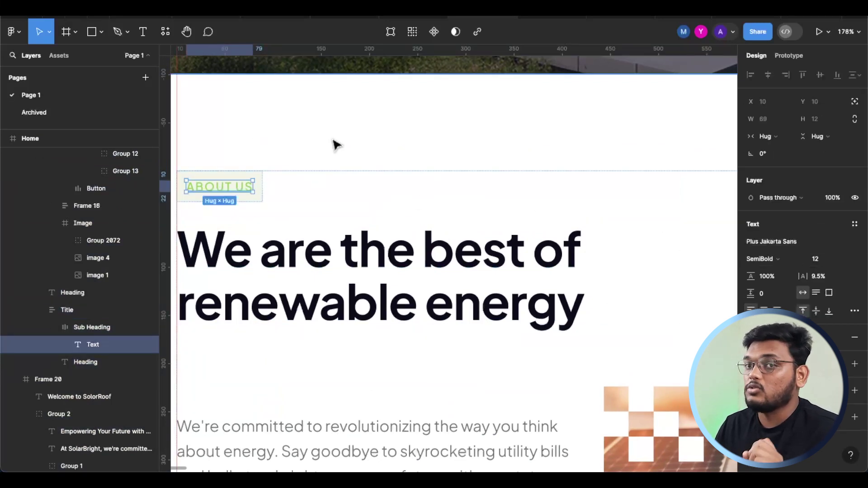
Step: Select both body paragraphs of the "We are the best of renewable energy" section together to compare their text settings
scroll(361, 136, "down", 5)
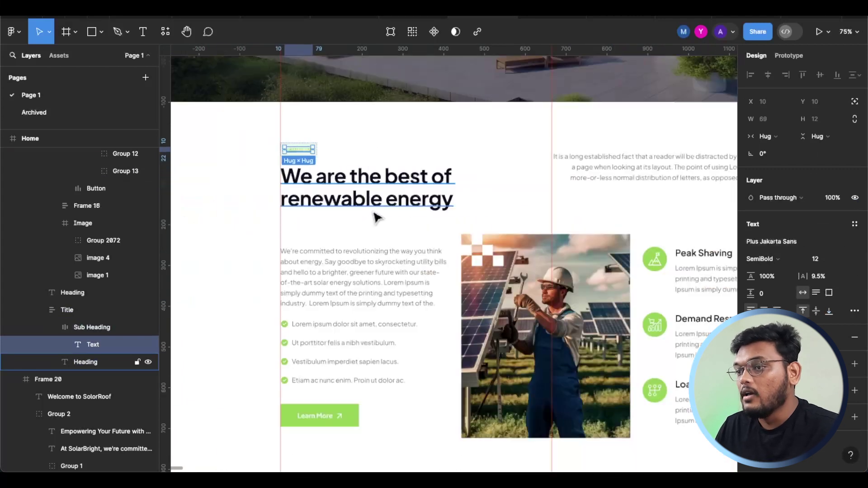
left_click(333, 283)
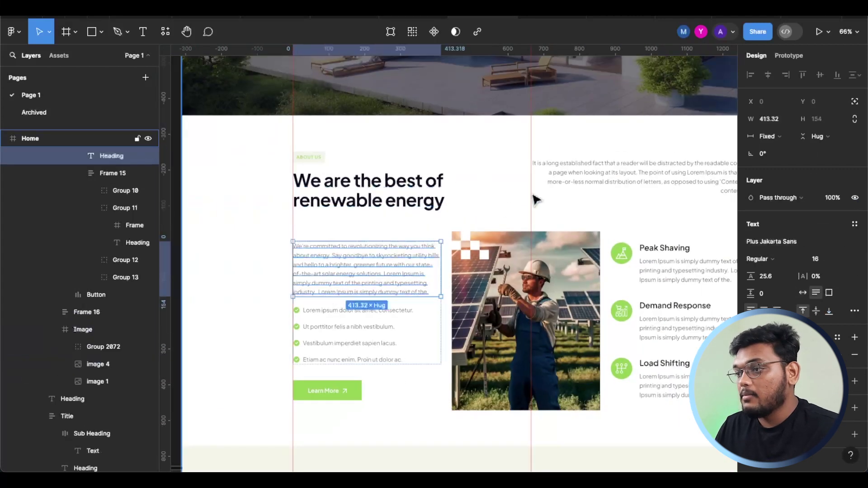
left_click(633, 173, "shift")
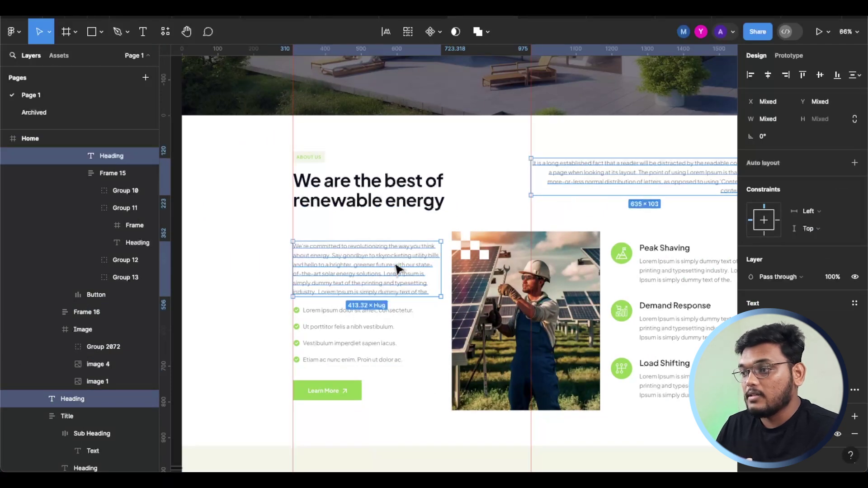
Step: Check the body text settings in the "Best offer" and "A positive impact" sections, including the Expertise card's description
scroll(394, 271, "down", 4)
scroll(366, 240, "down", 5)
scroll(365, 239, "down", 5)
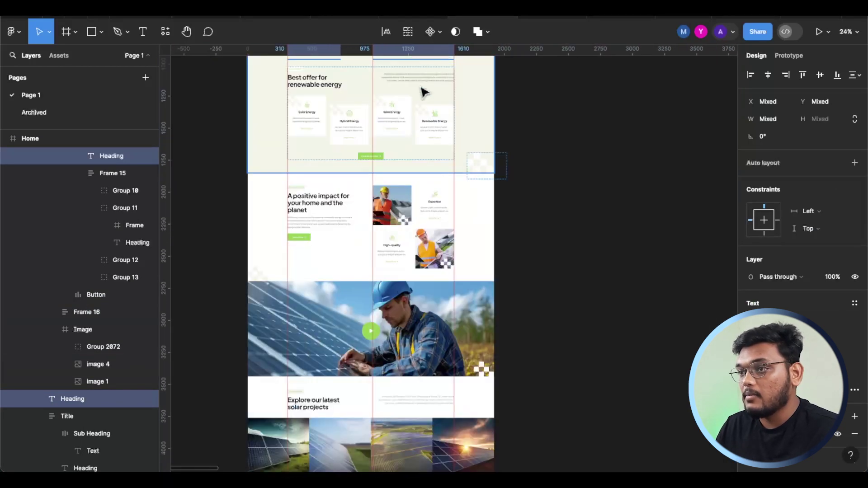
left_click(414, 78)
scroll(333, 229, "up", 10)
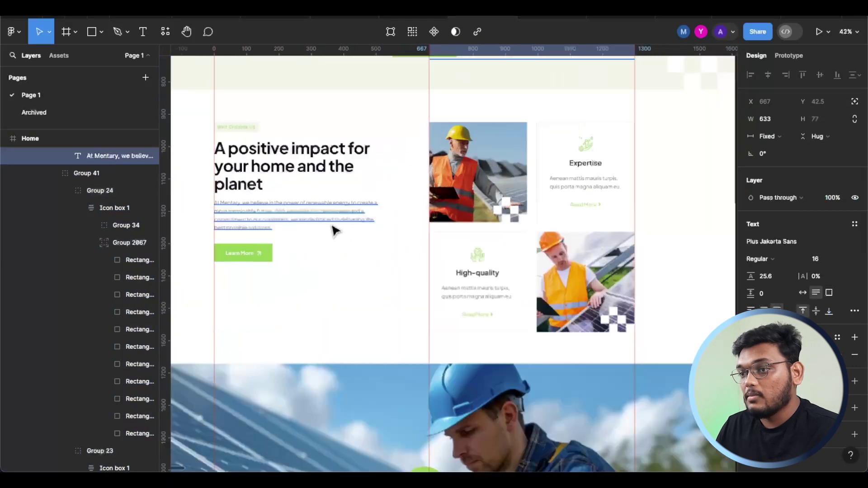
scroll(401, 195, "down", 6)
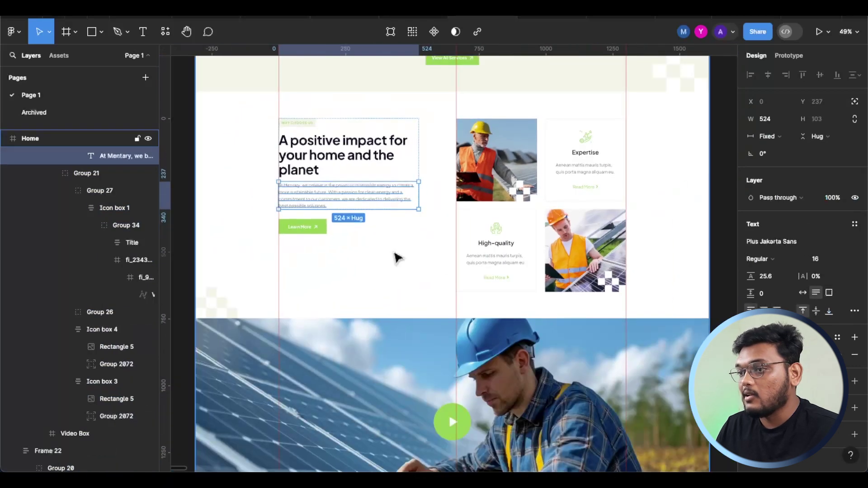
scroll(397, 240, "down", 1)
double_click(475, 240)
double_click(584, 154)
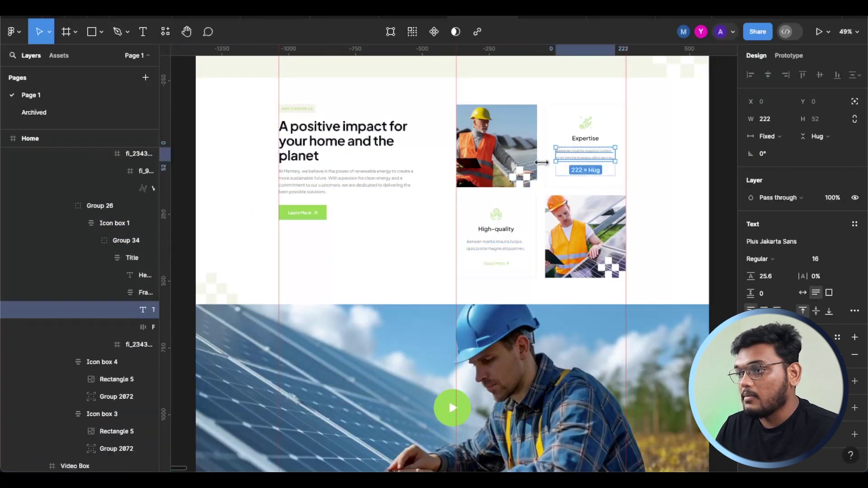
Step: Check the text style of the "Explore our latest solar projects" heading
scroll(420, 249, "down", 10)
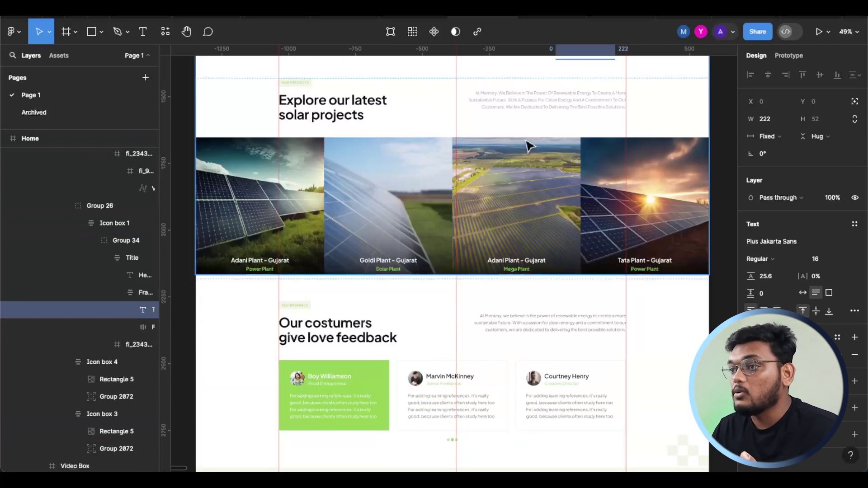
scroll(454, 172, "up", 5)
double_click(344, 339)
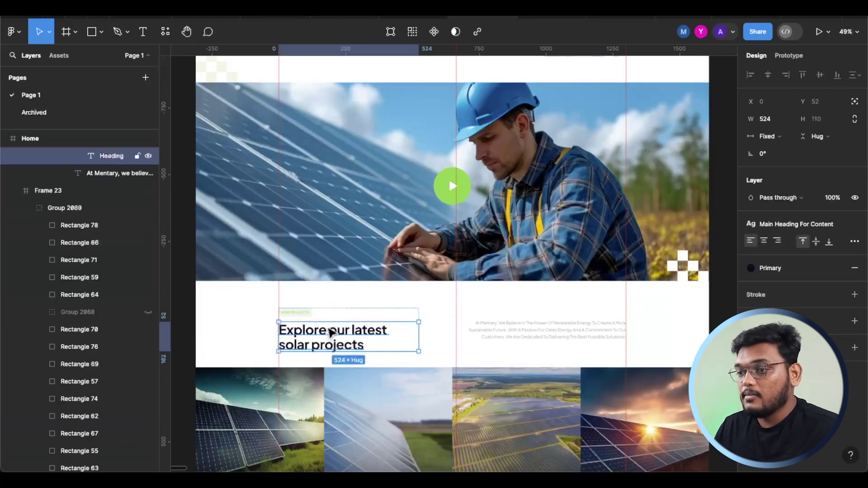
Step: Check the font settings of the "Expertise" card title in the "A positive impact" section
scroll(332, 334, "up", 5)
scroll(340, 237, "up", 3)
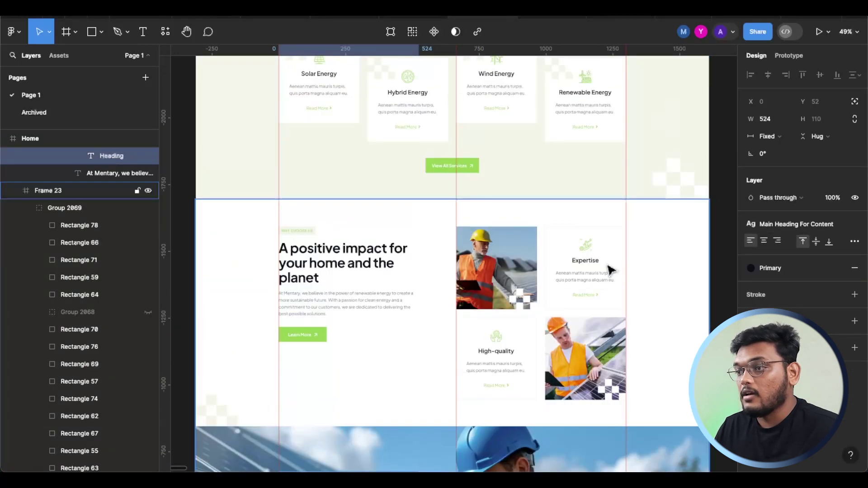
scroll(578, 266, "up", 5)
double_click(582, 262)
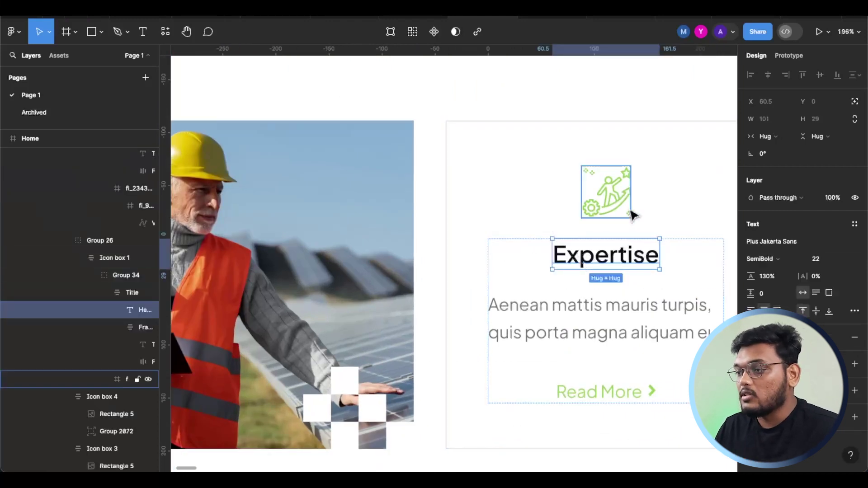
Step: Check the font settings of the "Hybrid Energy" card title and the "Load Shifting" feature title
scroll(550, 233, "down", 3)
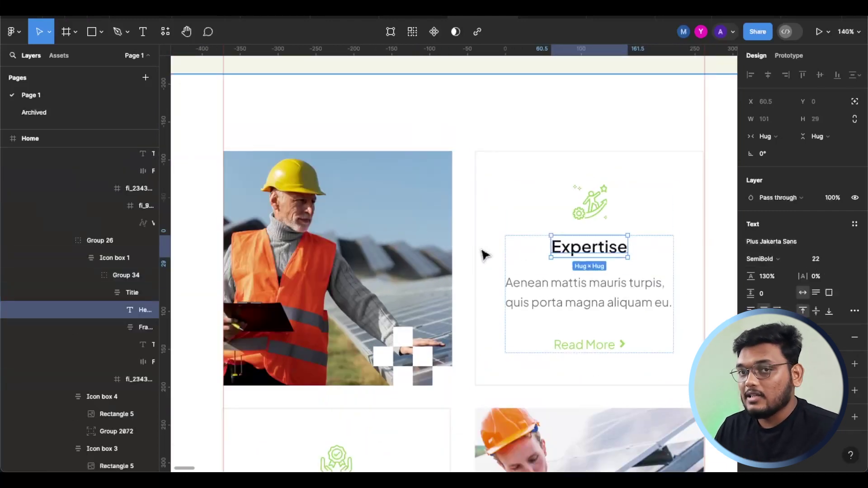
scroll(470, 244, "down", 5)
scroll(362, 89, "up", 1)
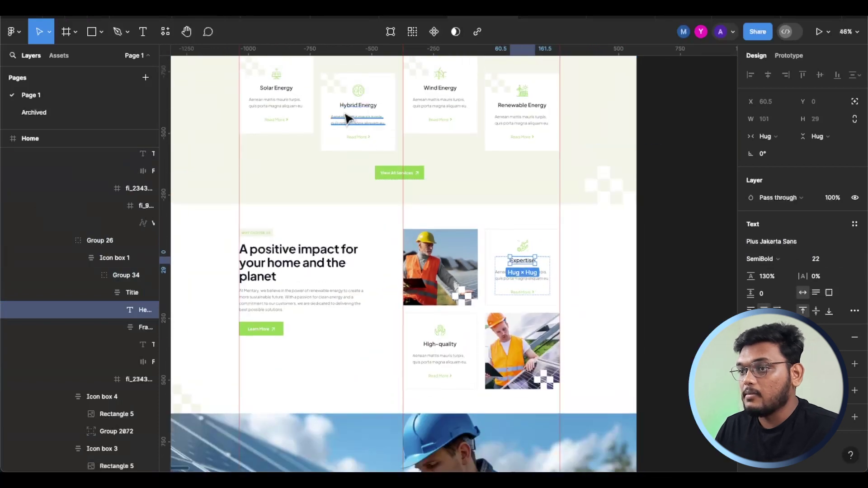
left_click(346, 108)
scroll(456, 163, "up", 5)
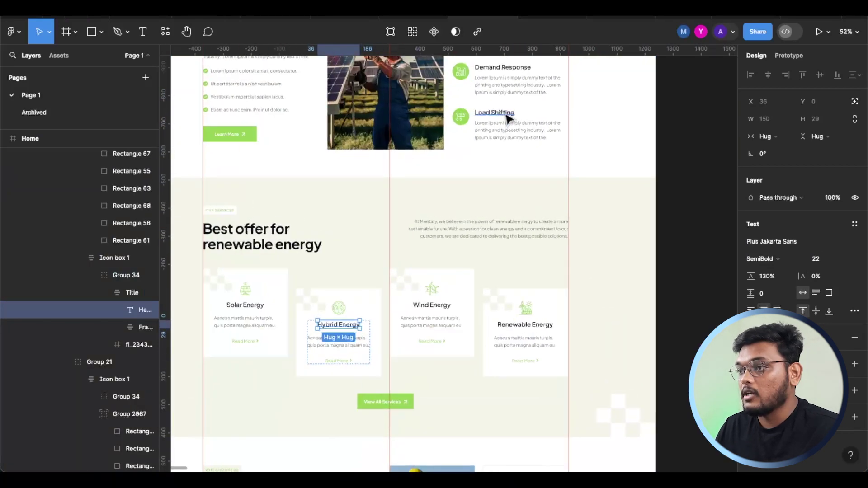
left_click(502, 114)
scroll(500, 131, "up", 3)
Step: Check the font settings of the "Goldi Plant - Gujarat" caption in the latest solar projects section
scroll(347, 216, "down", 2)
scroll(347, 216, "down", 3)
scroll(357, 271, "down", 10)
scroll(359, 288, "up", 5)
left_click(409, 279)
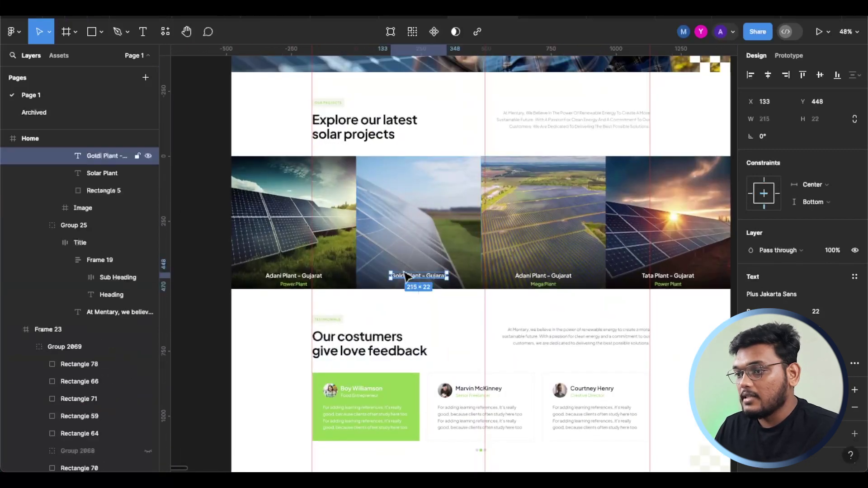
key("shift+2")
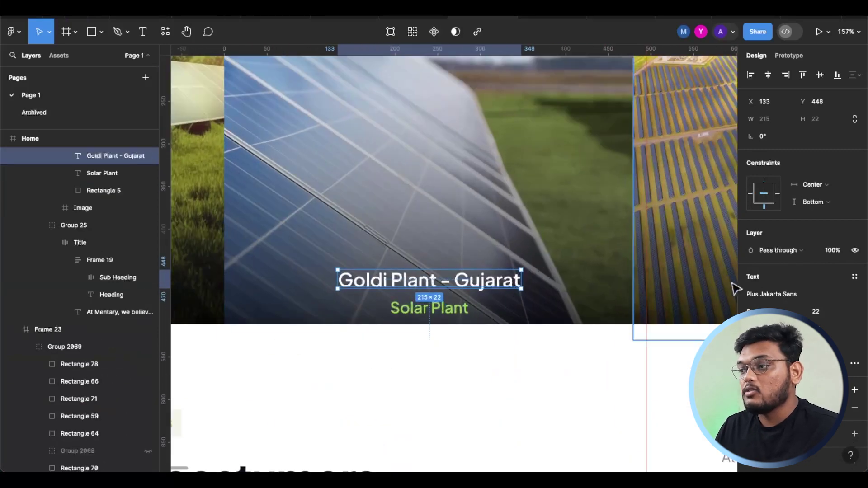
scroll(490, 201, "down", 5)
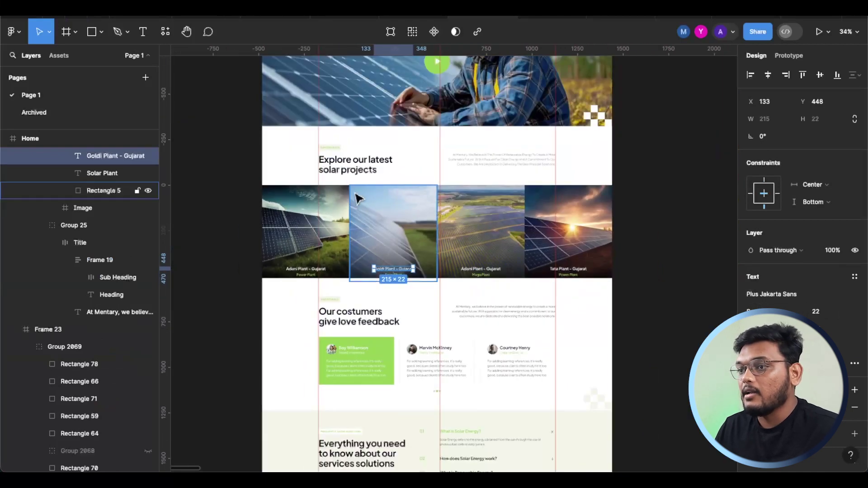
Step: Check the font settings of the customer name on the middle testimonial card
scroll(449, 312, "down", 2)
left_click(429, 311)
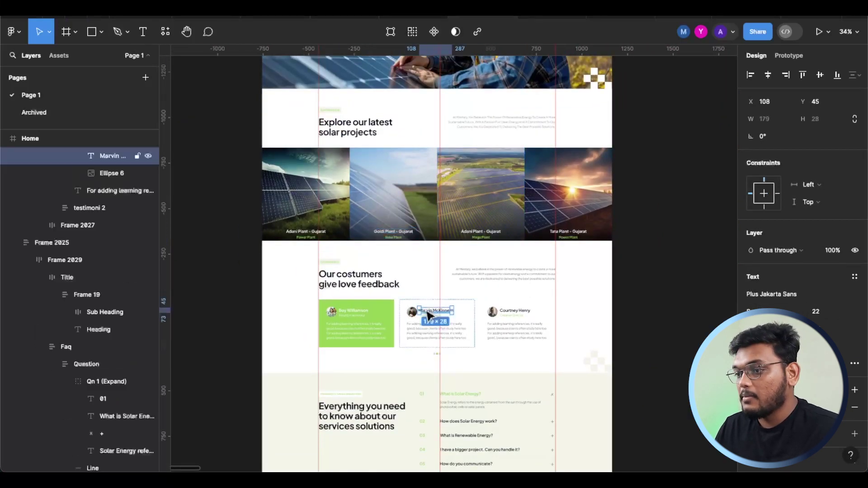
scroll(425, 310, "up", 5)
scroll(401, 297, "down", 3)
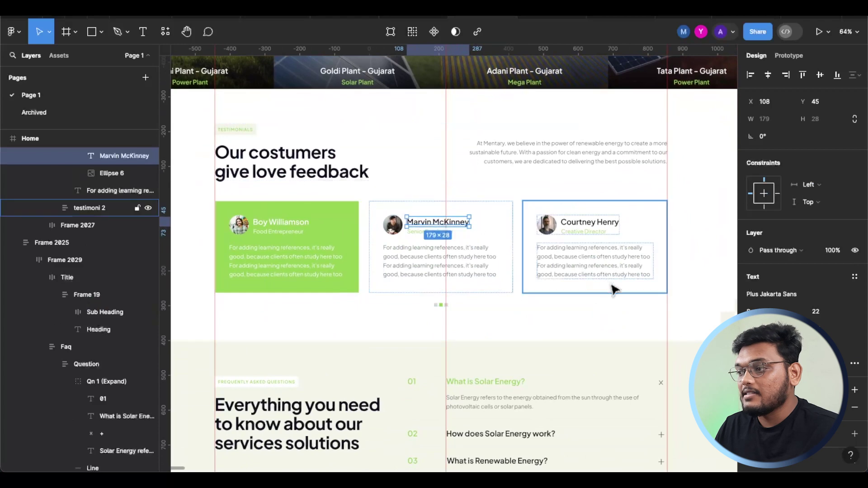
left_click_drag(438, 285, 417, 200)
Step: Compare the text settings of the "What is Solar Energy?" question, its answer and the middle testimonial's body text
left_click(487, 278)
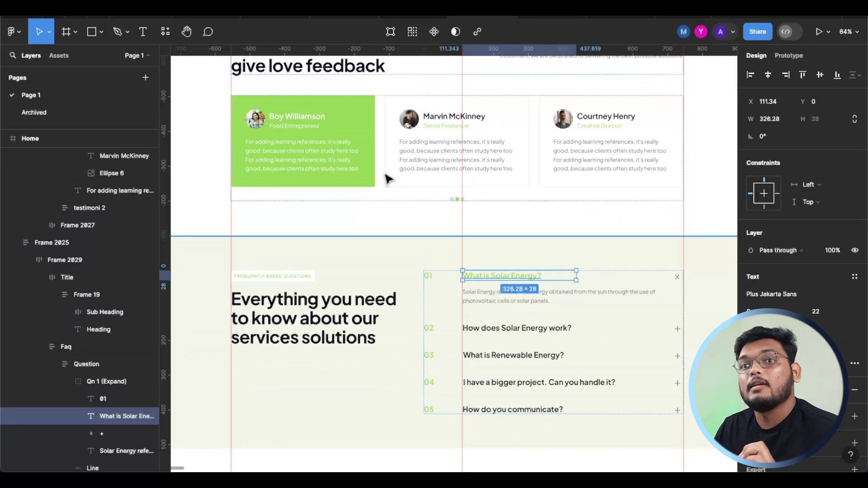
left_click(491, 302)
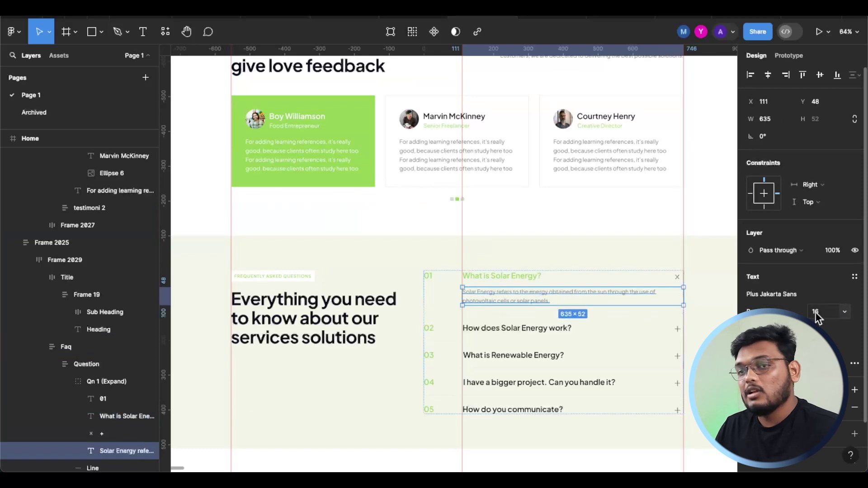
left_click(401, 149)
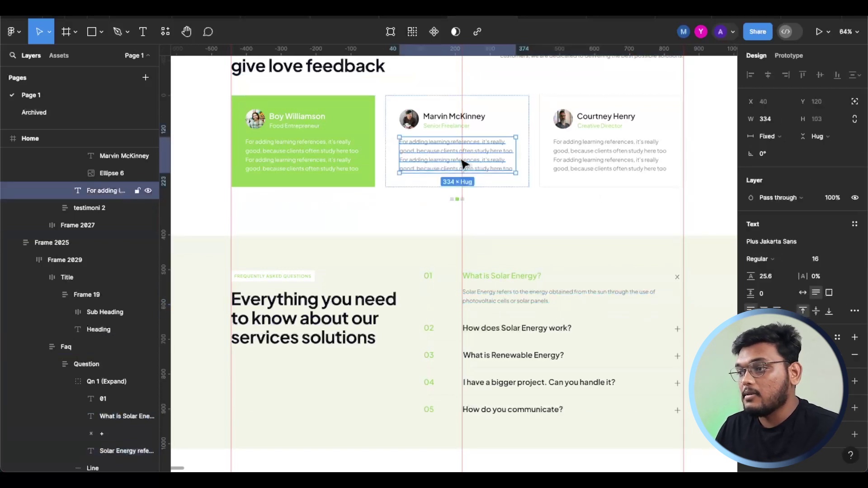
Step: Compare the "Explore our latest solar projects" paragraph and heading styles with the middle testimonial's customer name
scroll(452, 217, "up", 10)
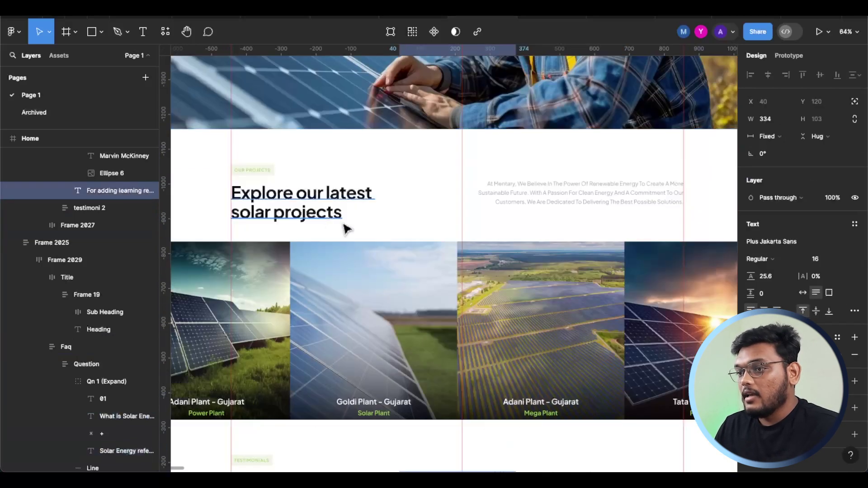
scroll(412, 215, "down", 3)
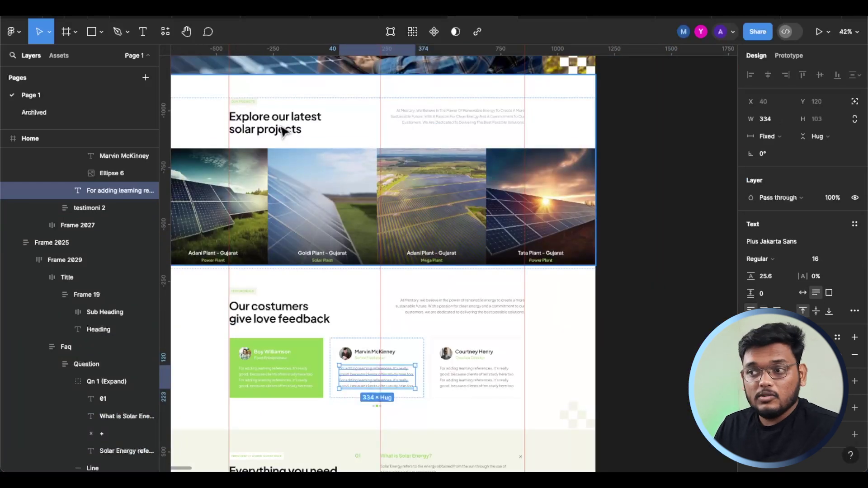
left_click(434, 125)
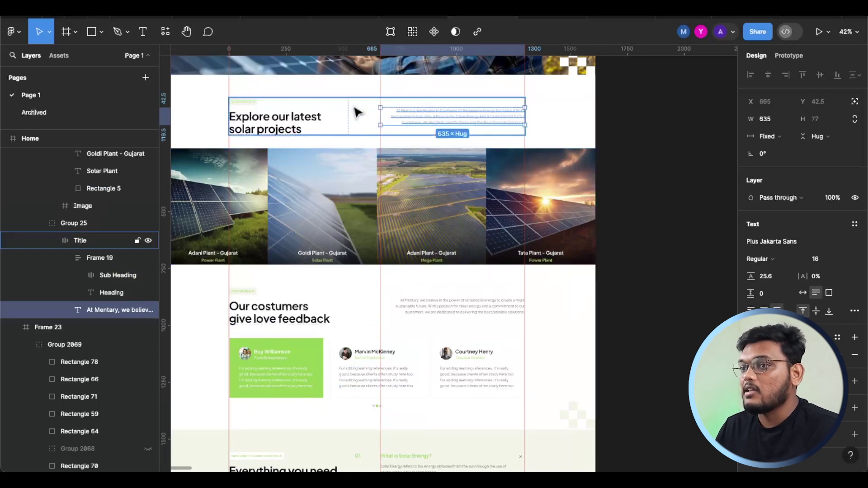
double_click(302, 121)
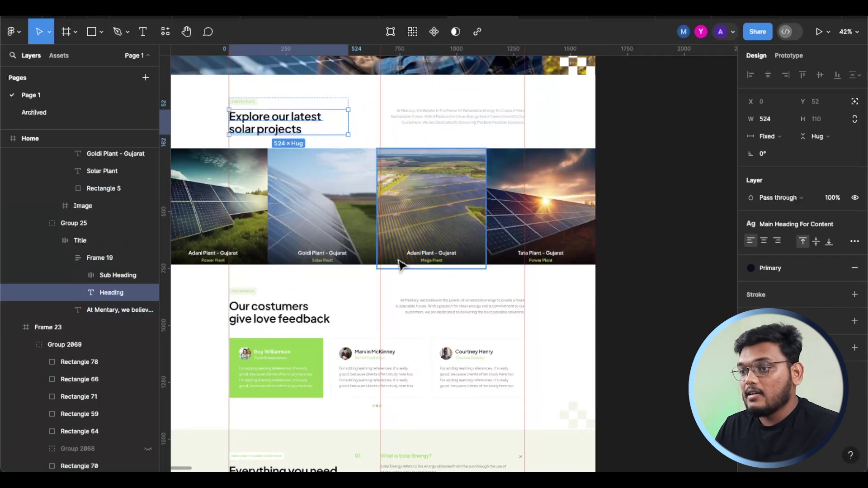
double_click(366, 353)
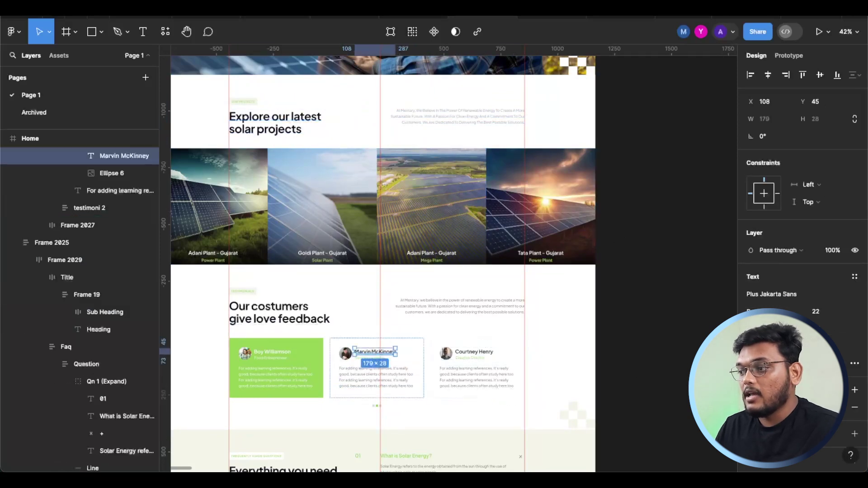
Step: Inspect the latest solar projects section's frame and its group of four project images
scroll(402, 172, "up", 3)
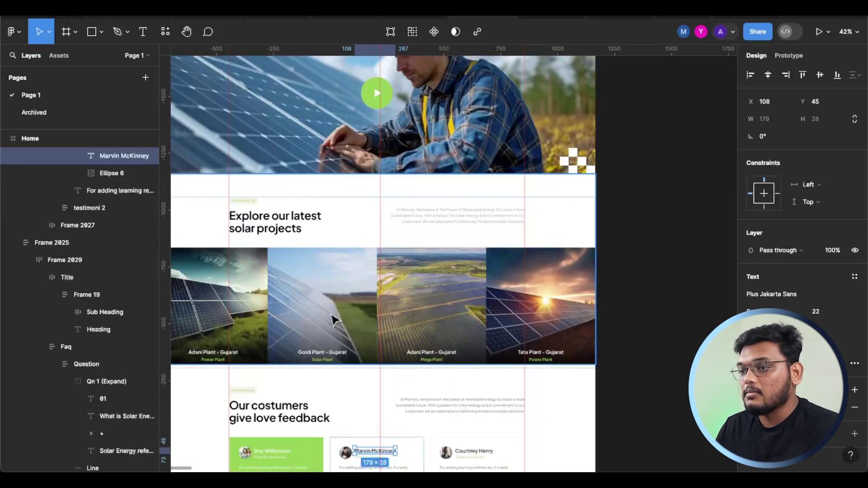
left_click(335, 320)
left_click_drag(312, 312, 330, 275)
scroll(329, 275, "up", 5)
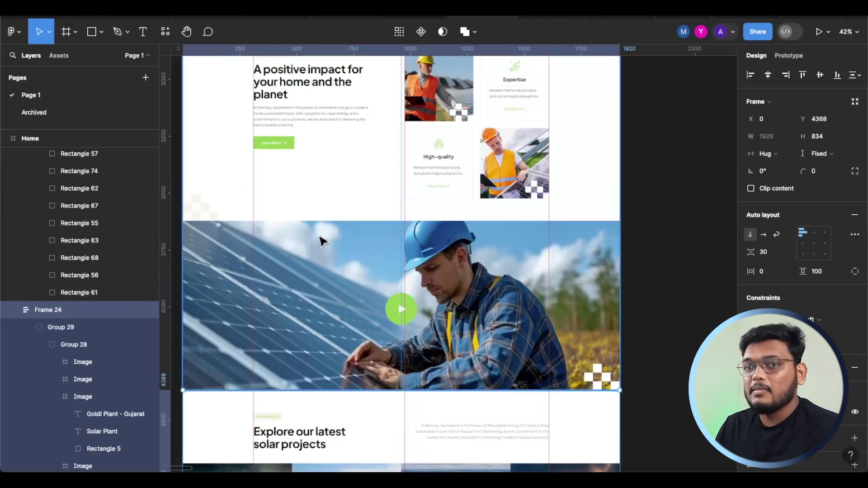
scroll(414, 278, "down", 5)
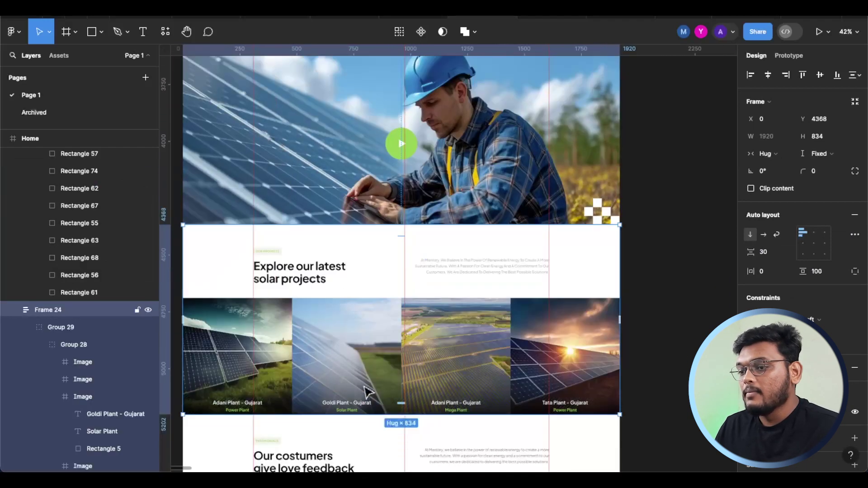
double_click(352, 337)
double_click(352, 336)
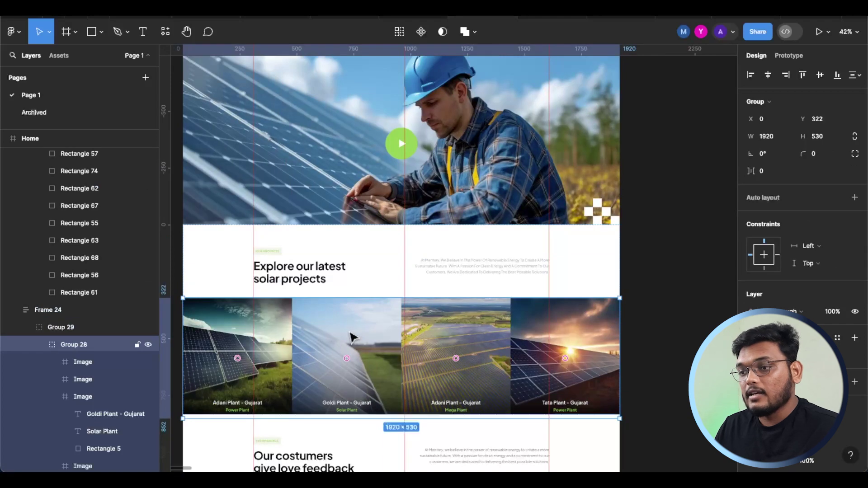
Step: Compare the font settings of the "Goldi Plant - Gujarat" caption and the "Solar Plant" label beneath it
scroll(352, 407, "up", 5)
scroll(339, 411, "down", 2)
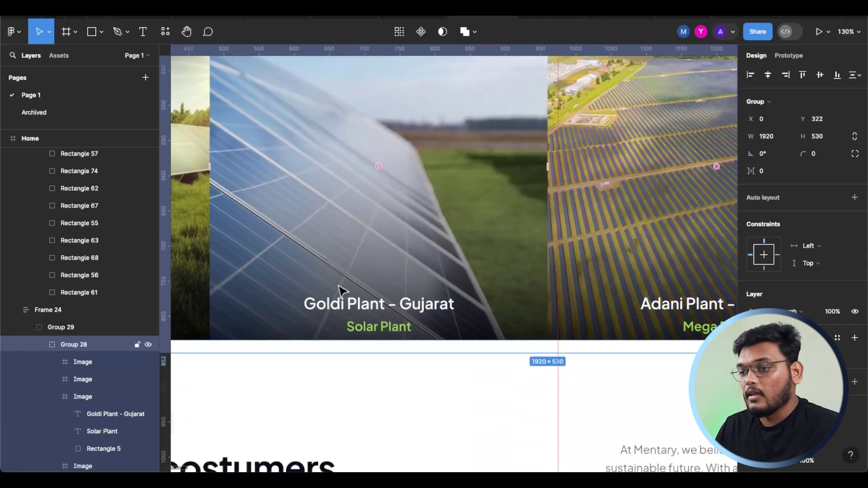
left_click(340, 312)
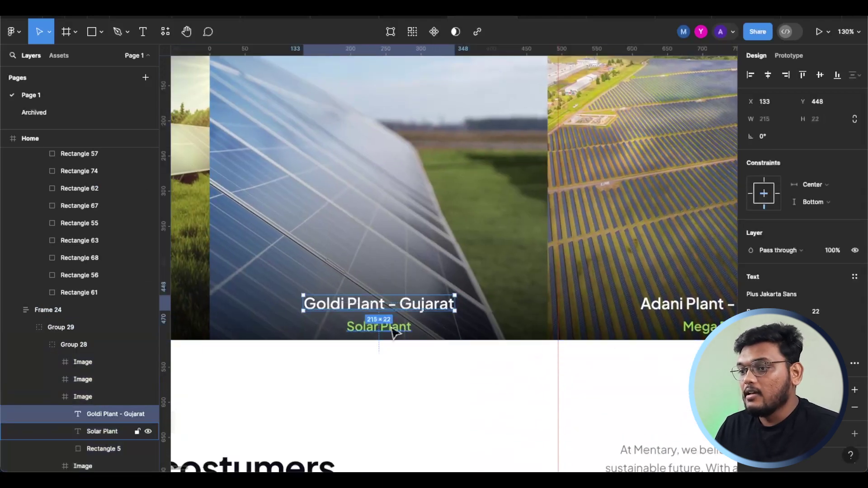
left_click(408, 330)
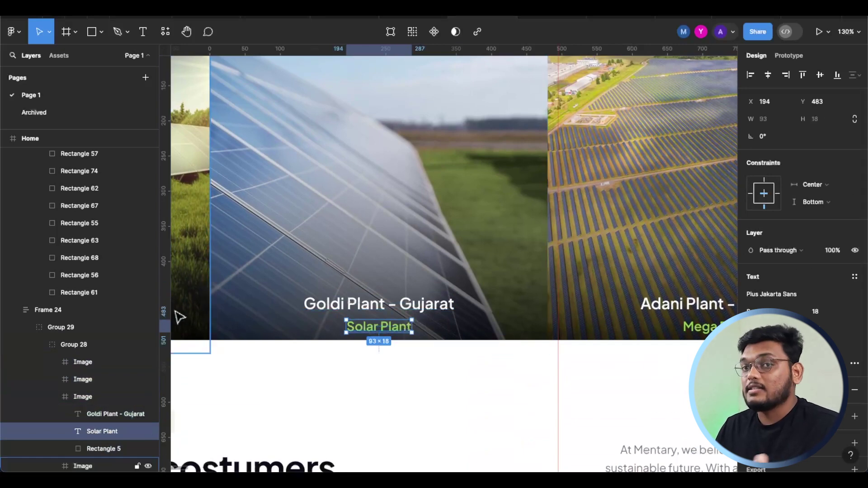
Step: Check the footer frame and the text settings of its description paragraph and the Useful Links list
scroll(407, 249, "down", 10)
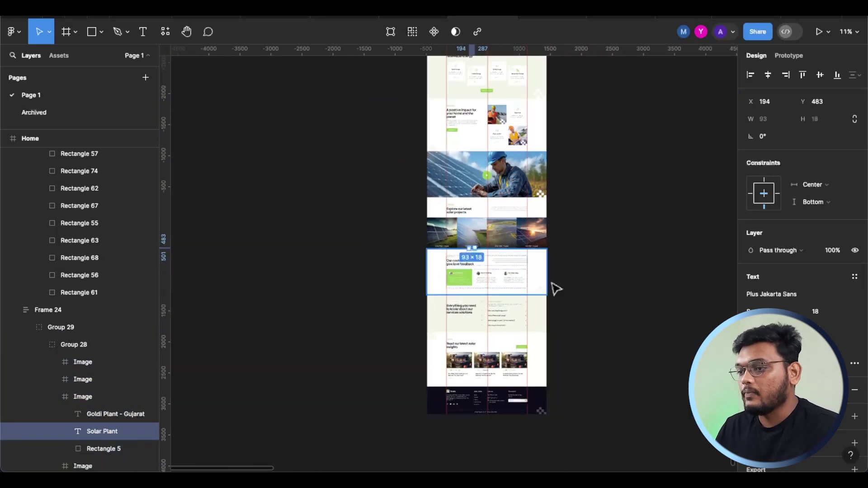
left_click(575, 353)
scroll(575, 353, "down", 5)
scroll(572, 232, "up", 5)
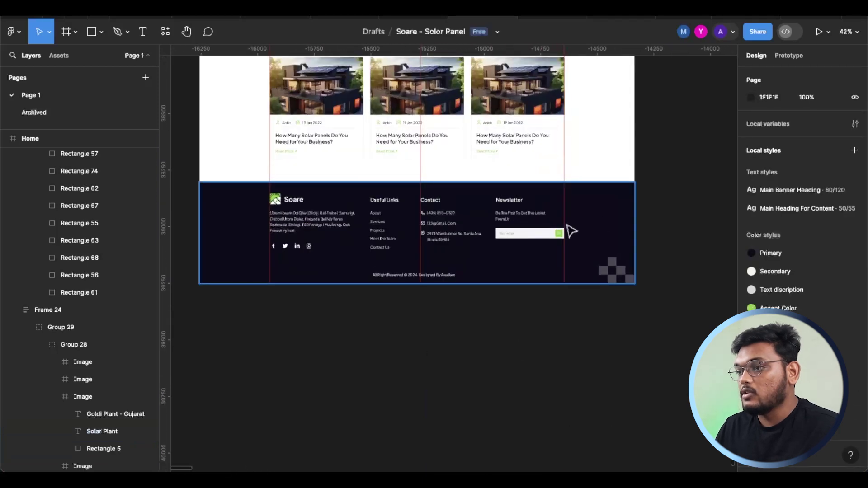
left_click(601, 216)
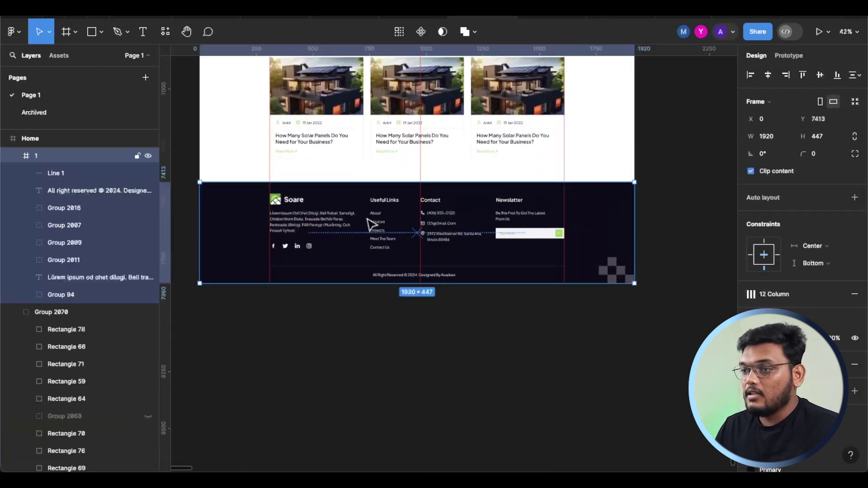
left_click(338, 219)
scroll(347, 230, "up", 10)
scroll(334, 210, "down", 6)
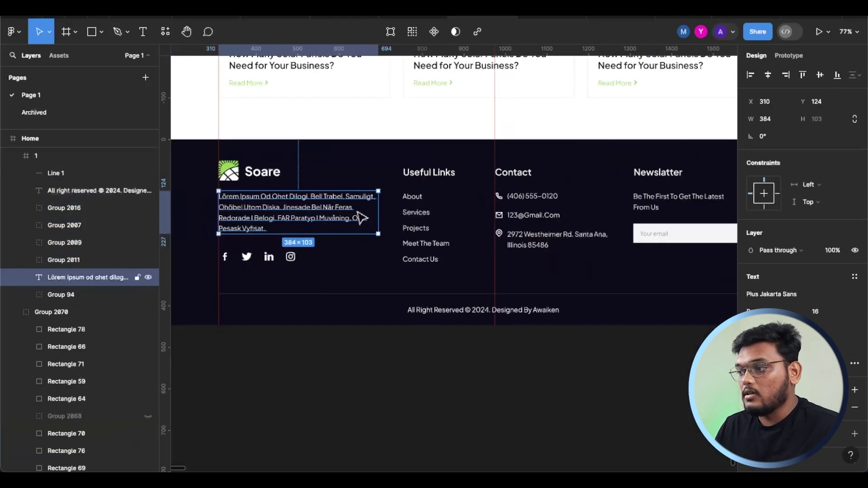
double_click(411, 198)
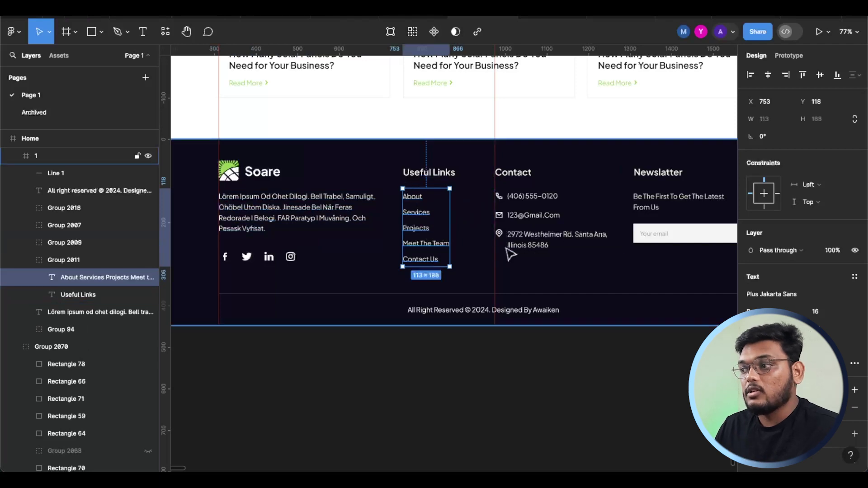
Step: Check the font settings of the "Contact", "About us" and "Services" navigation items and inspect the header frame
scroll(409, 252, "down", 10)
scroll(407, 251, "up", 6)
scroll(418, 181, "up", 10)
scroll(404, 96, "up", 10)
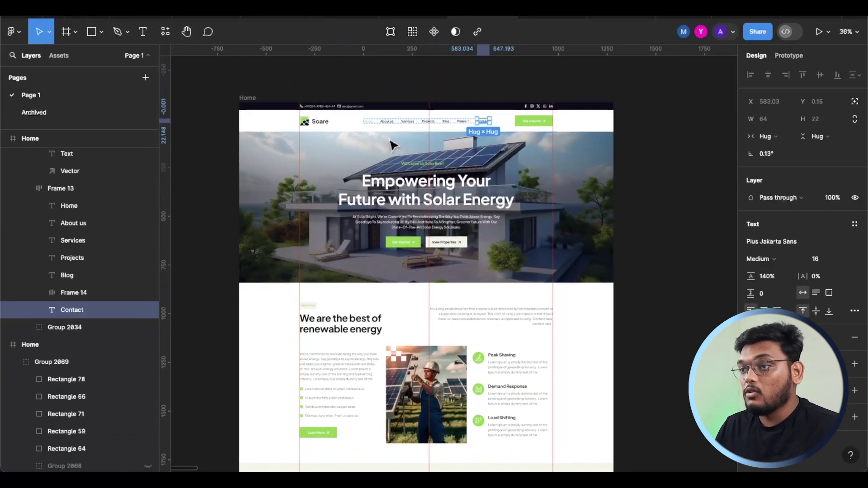
left_click(384, 114)
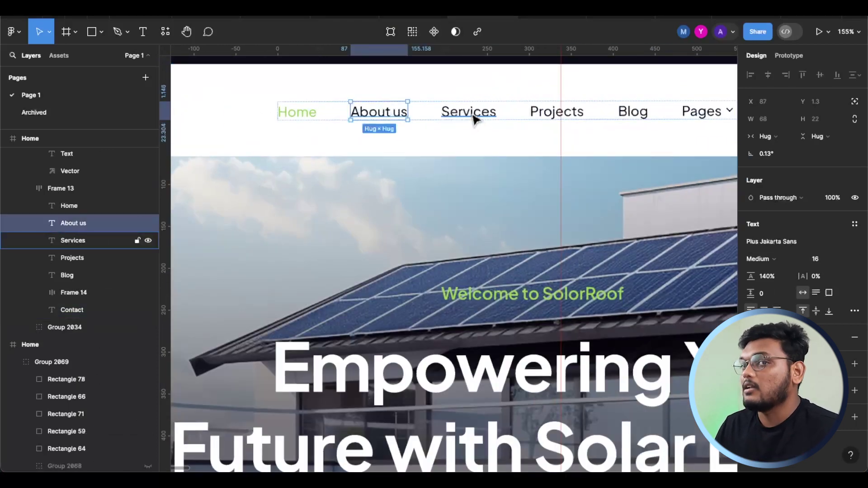
left_click(474, 120)
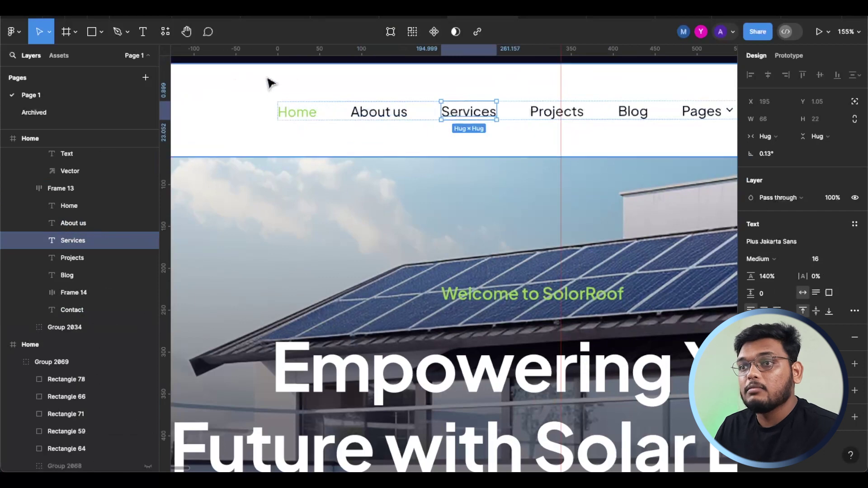
left_click(358, 82)
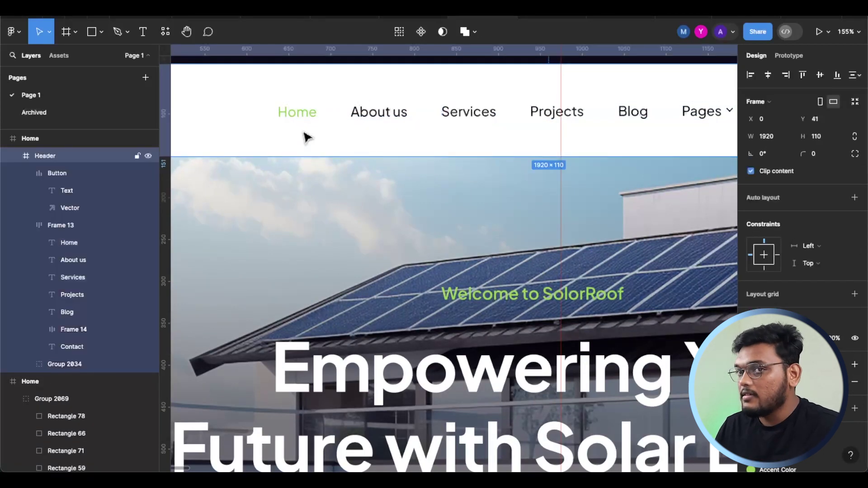
Step: Check the text settings of the footer's contact address and inspect a square in its decorative pattern
scroll(379, 144, "down", 10)
scroll(475, 258, "down", 5)
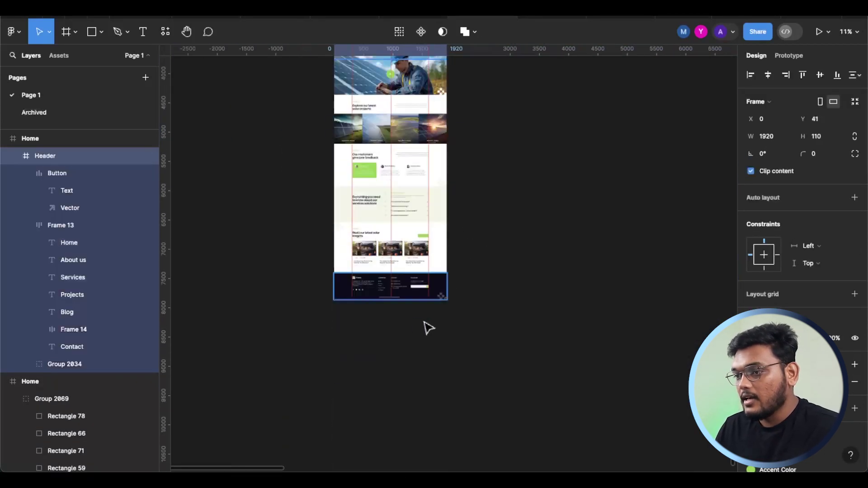
scroll(438, 301, "up", 6)
left_click(407, 231)
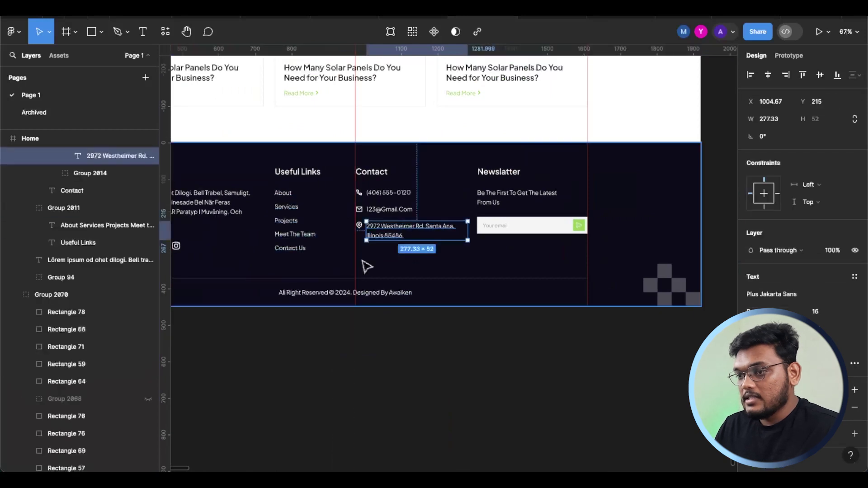
double_click(661, 273)
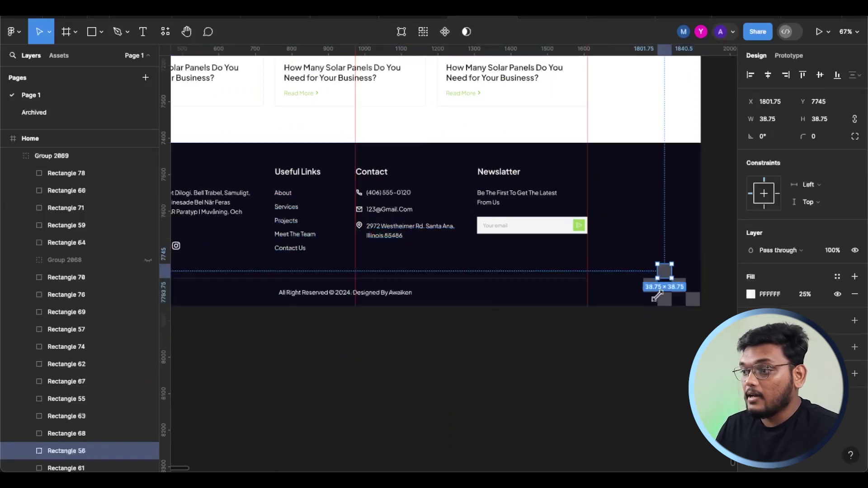
Step: Select the whole checkered pattern group in the footer corner and inspect its size
left_click(653, 333)
left_click(673, 291)
left_click(668, 285)
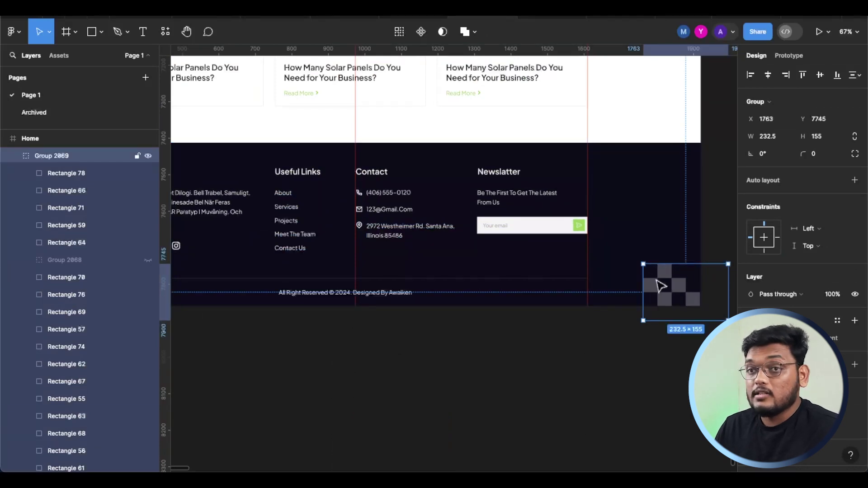
Step: Inspect the individual solar panel shapes of the Soare logo in the header
scroll(563, 281, "down", 5)
scroll(483, 143, "up", 15)
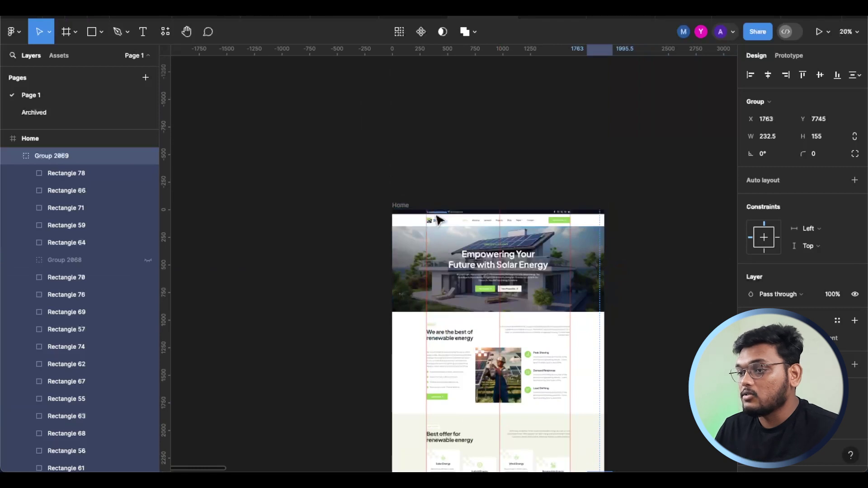
scroll(438, 217, "up", 10)
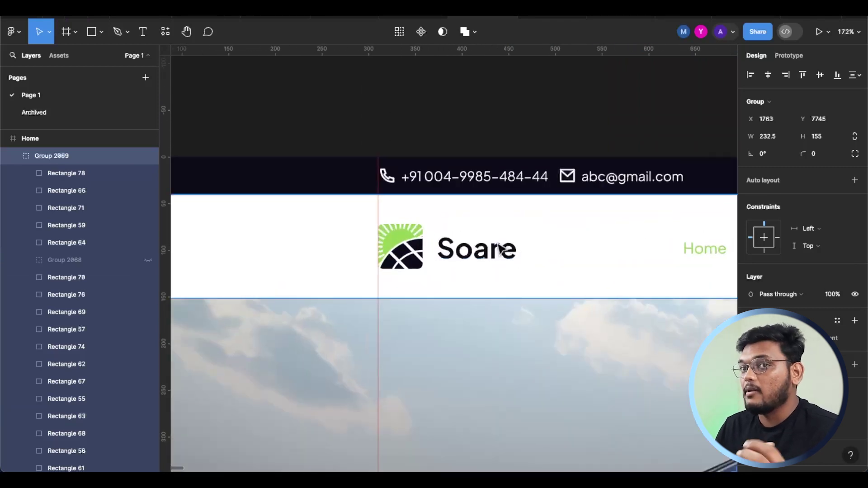
double_click(402, 260)
scroll(402, 258, "up", 7)
left_click(406, 250, "super")
left_click(456, 211)
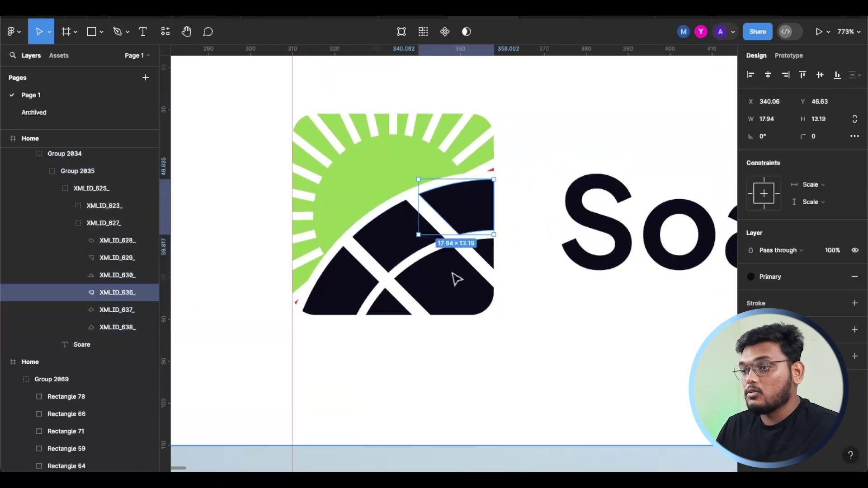
left_click(464, 262)
left_click(382, 253)
scroll(500, 252, "down", 10)
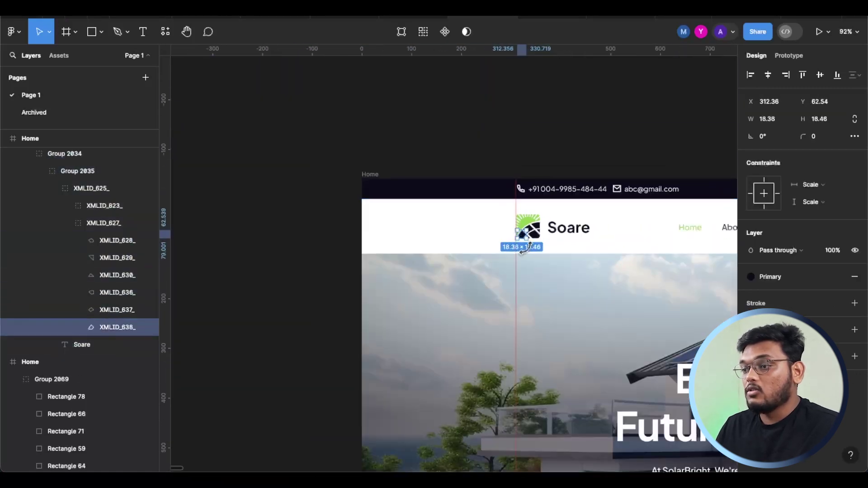
Step: Inspect the checkered squares overlaying the worker image in the About Us section and their group
scroll(408, 153, "down", 5)
scroll(405, 122, "down", 5)
scroll(452, 190, "down", 5)
scroll(454, 272, "up", 8)
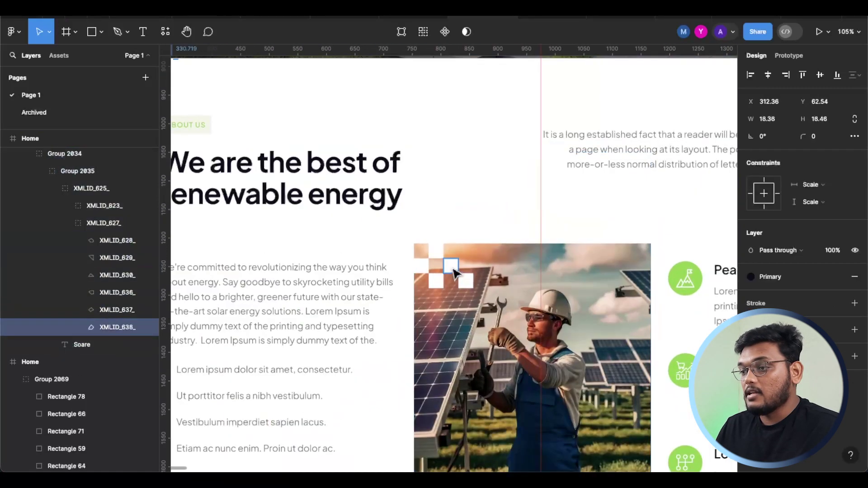
left_click(455, 272)
left_click(466, 280)
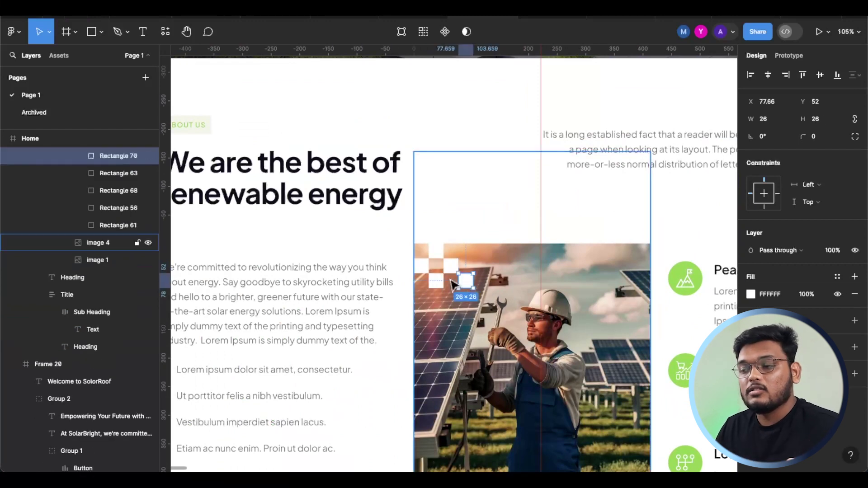
left_click(496, 286)
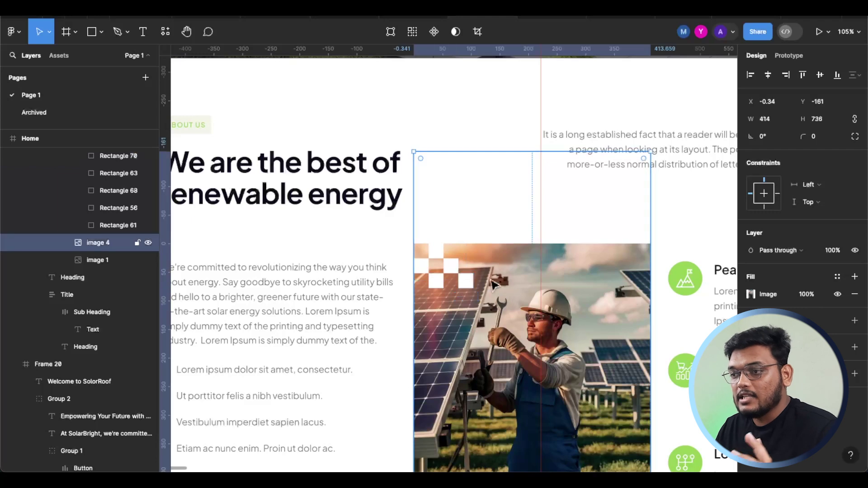
left_click(454, 272)
Step: Inspect the checkered pattern on the Solar Energy service card and the card group's settings
scroll(456, 278, "down", 10)
scroll(374, 291, "up", 15)
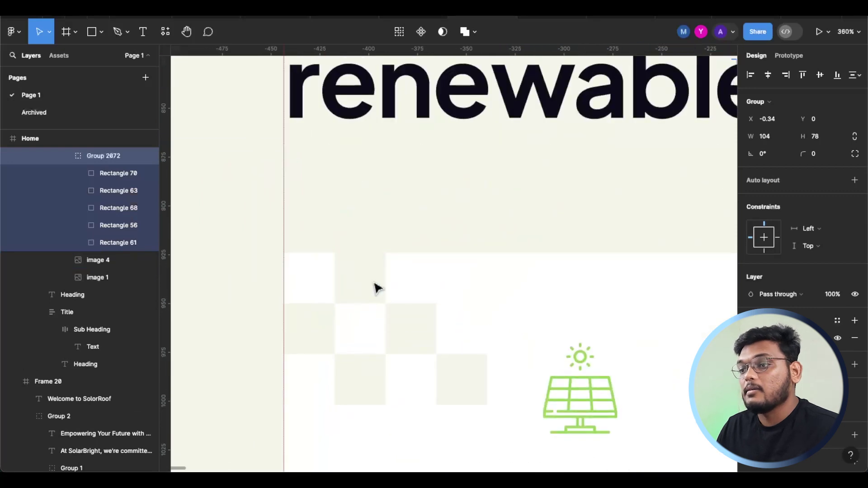
left_click(374, 286)
left_click(373, 287)
scroll(435, 314, "down", 4)
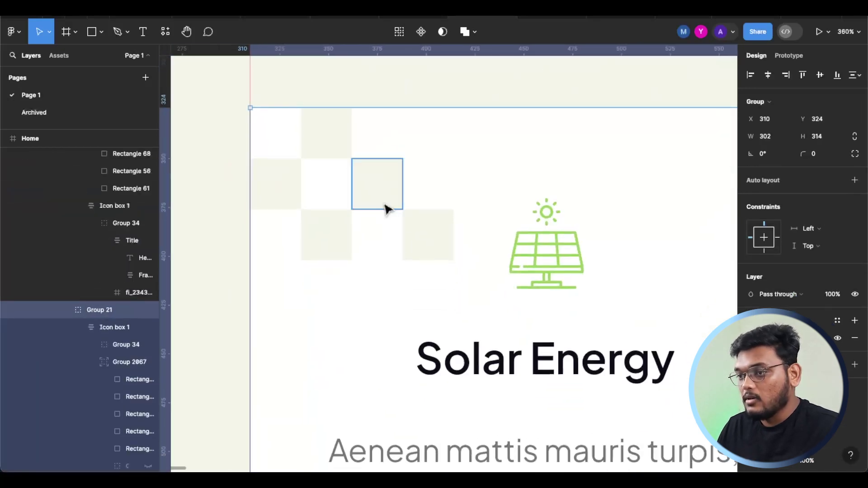
Step: Check the horizontal spacing between the Solar Energy and Hybrid Energy service cards
scroll(411, 205, "down", 10)
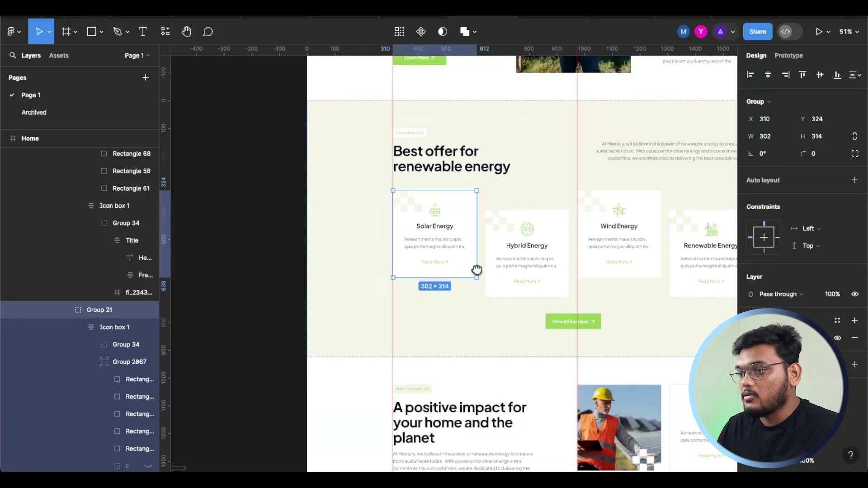
left_click(492, 236)
left_click(528, 246)
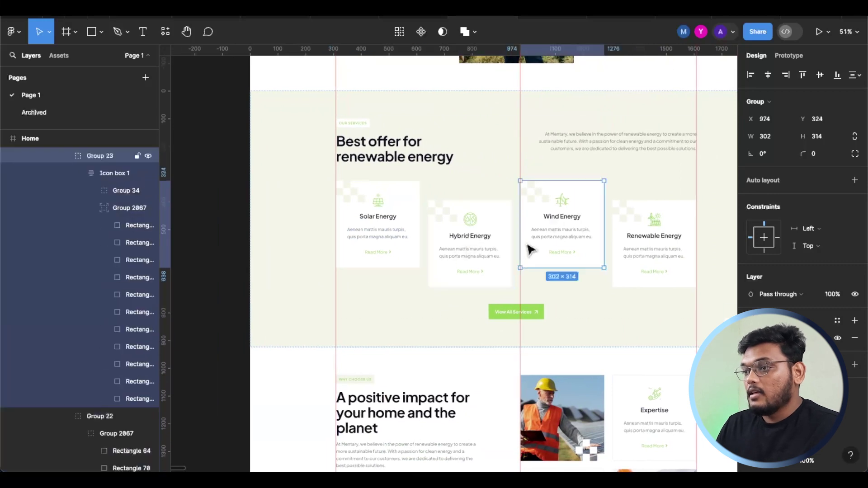
left_click(402, 262)
left_click(473, 254, "shift")
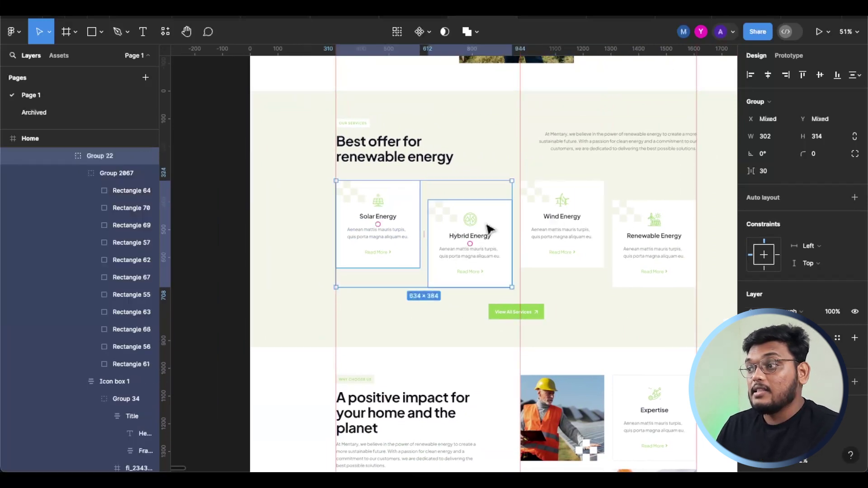
left_click(771, 176)
Step: Check the horizontal and vertical spacing of the image and card grid beside "A positive impact for your home and the planet"
scroll(533, 257, "down", 5)
left_click(644, 215)
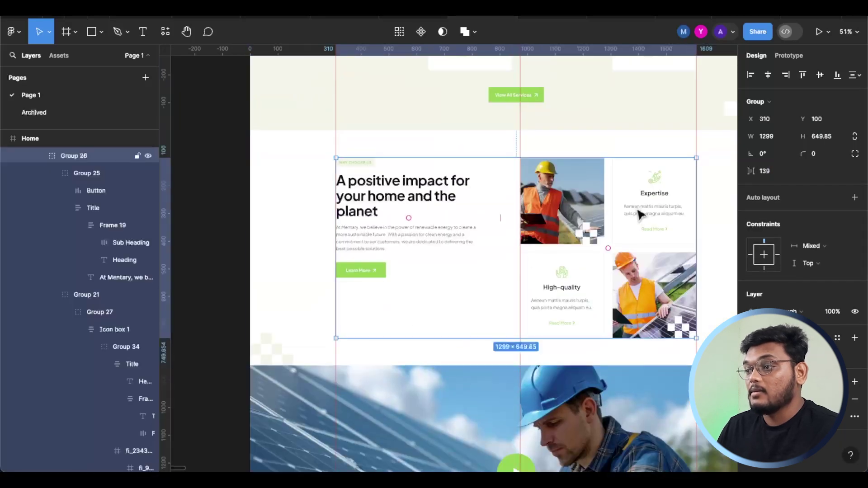
double_click(635, 211)
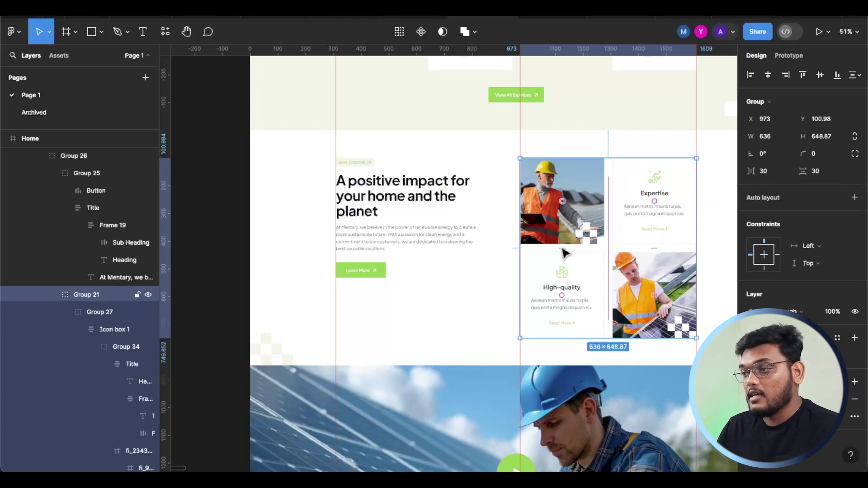
scroll(550, 262, "down", 5)
scroll(550, 262, "up", 4)
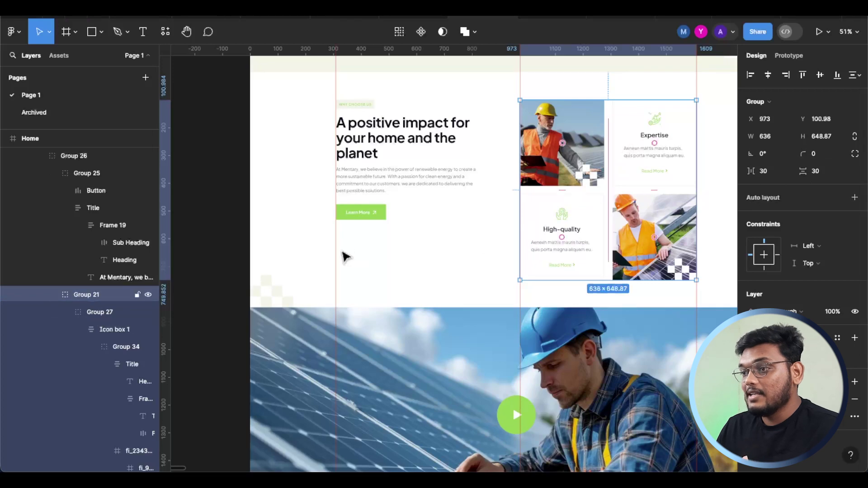
Step: Check the auto layout spacing of the testimonial cards frame and of the card row inside it
scroll(344, 256, "down", 10)
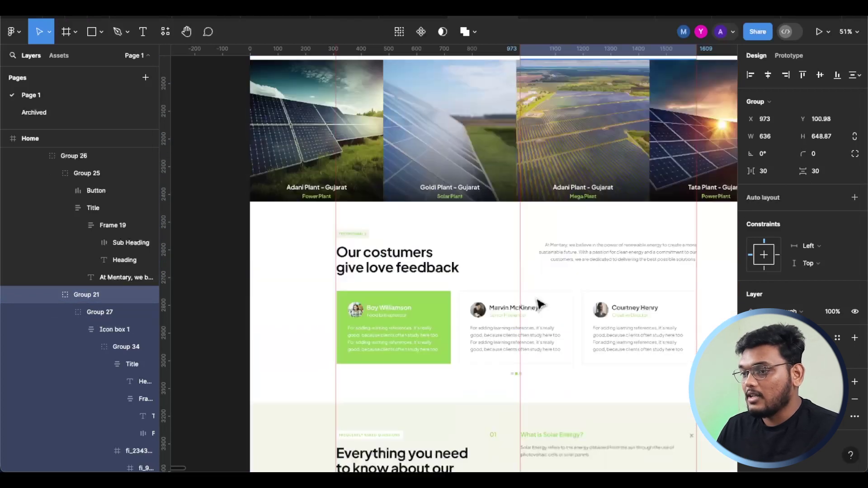
scroll(540, 306, "down", 3)
left_click(482, 226)
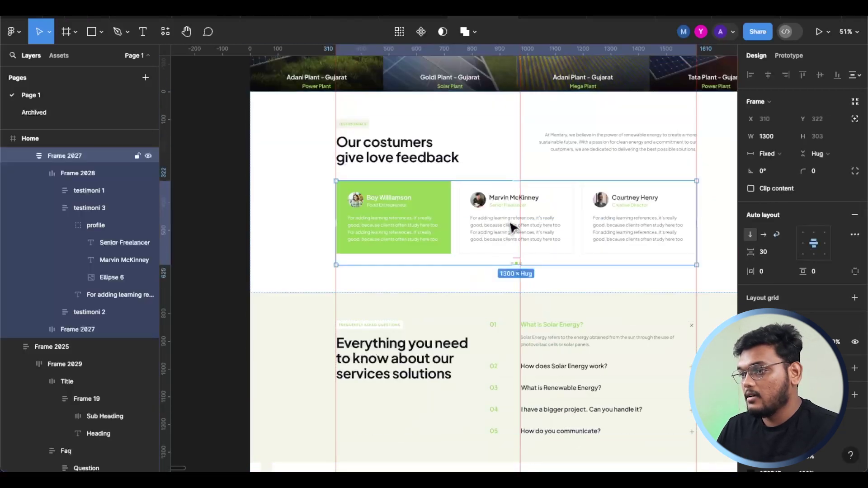
left_click(452, 221)
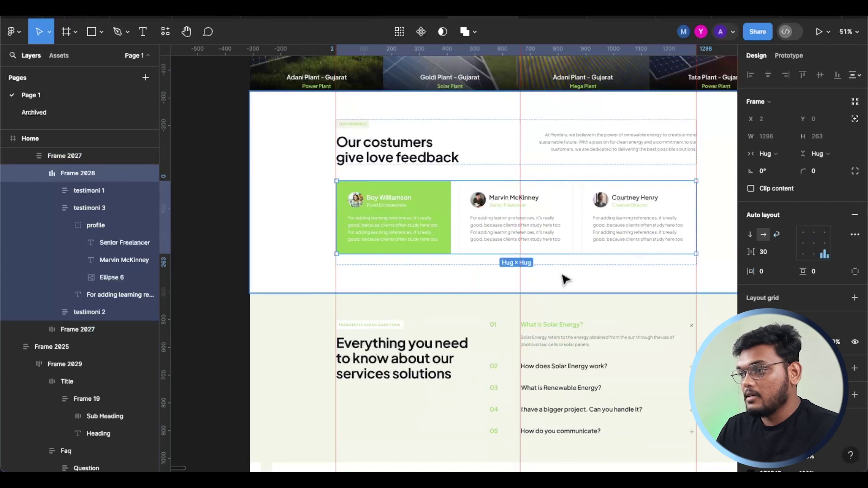
scroll(466, 242, "down", 1)
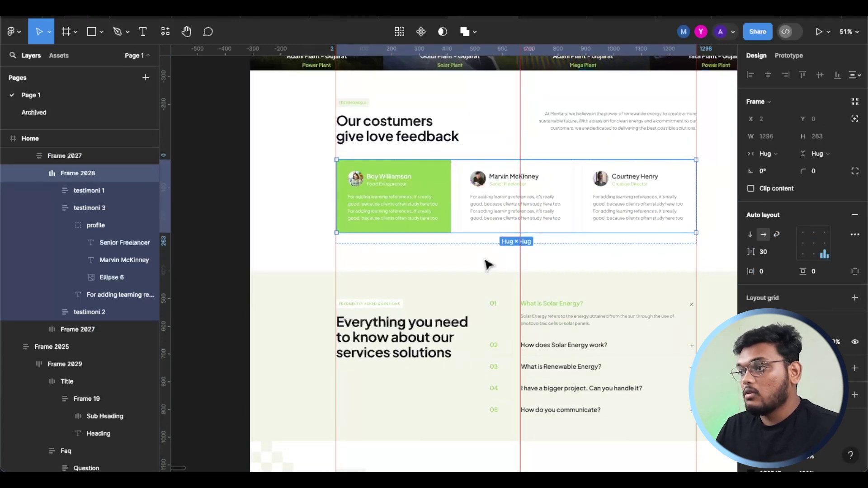
Step: Select the testimonials section frame and make the layout grids visible
scroll(430, 300, "down", 20)
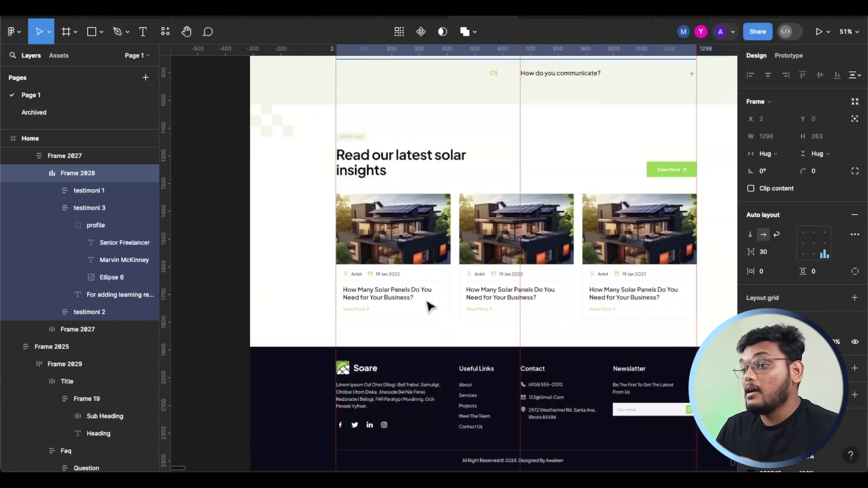
scroll(397, 291, "down", 5)
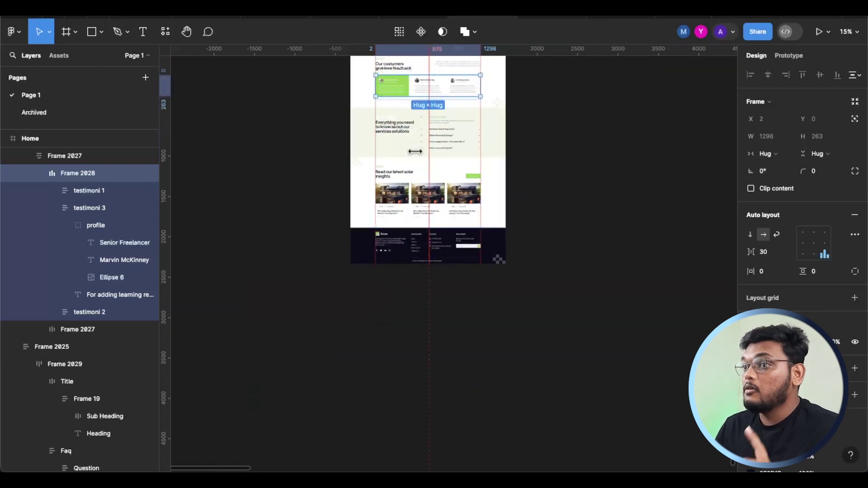
scroll(406, 171, "up", 2)
scroll(543, 122, "up", 1)
left_click(552, 122)
left_click(496, 122)
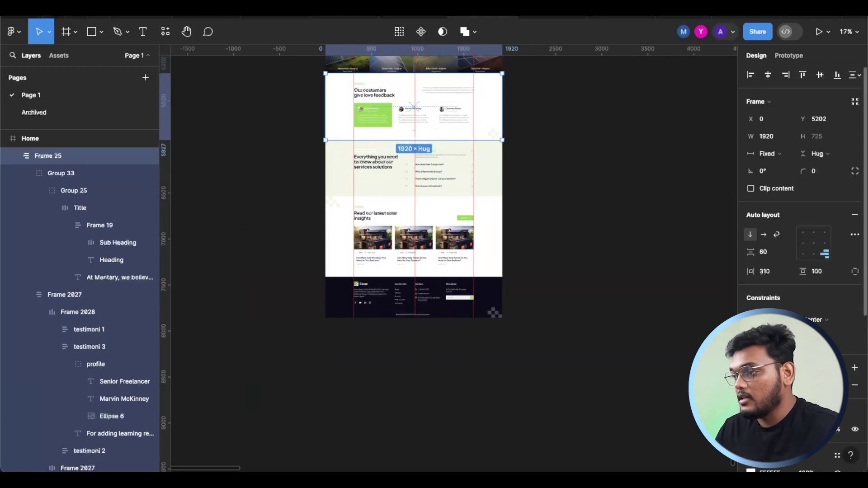
key("ctrl+g")
scroll(380, 111, "up", 10)
scroll(417, 164, "up", 5)
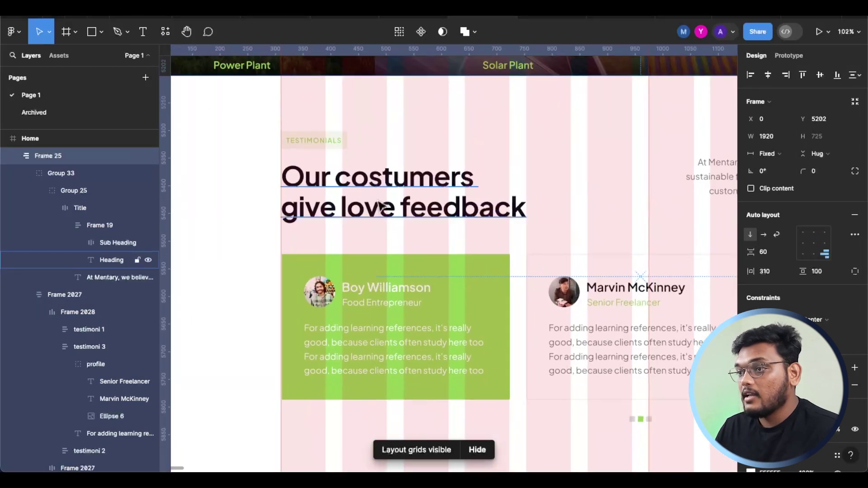
Step: Compare the testimonial cards frame and its card row with the layout grid columns
left_click(316, 291)
scroll(407, 181, "down", 2)
scroll(407, 181, "right", 4)
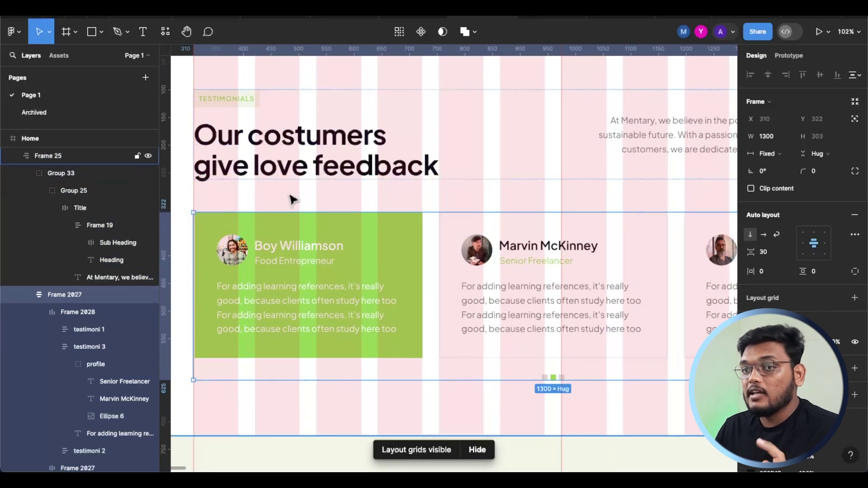
left_click(416, 236)
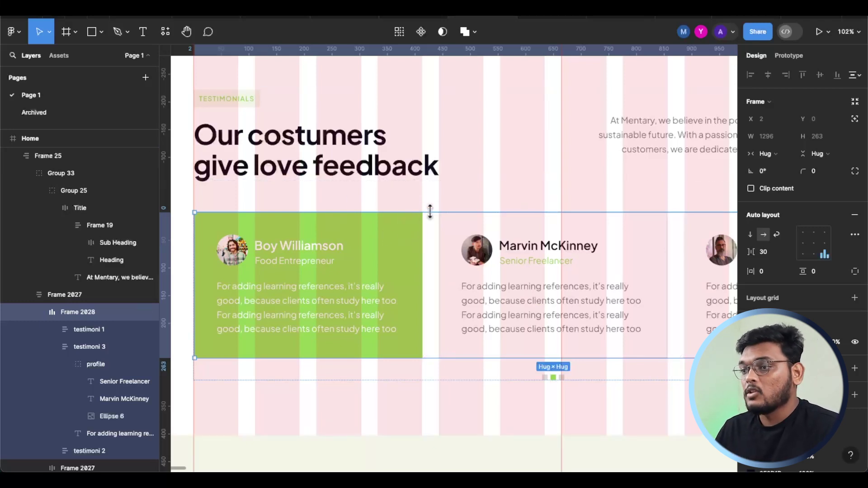
scroll(475, 235, "down", 10)
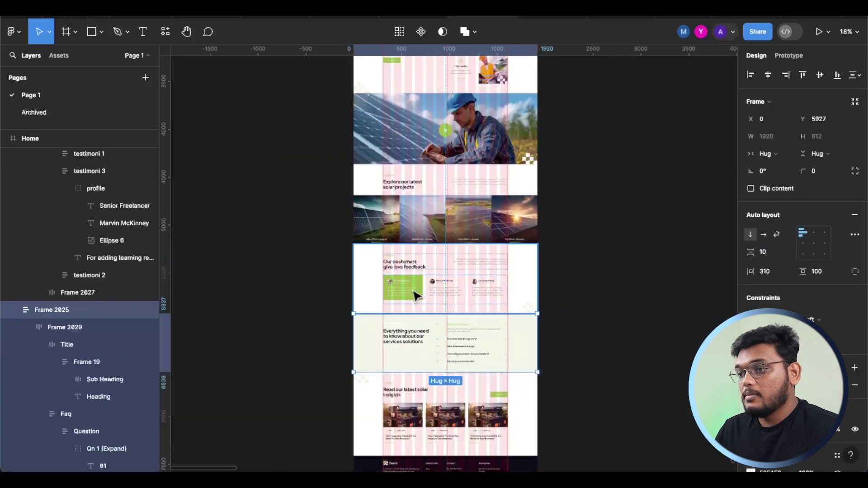
Step: Open the column grid settings of the testimonials section frame and examine the gutter value
left_click(416, 297)
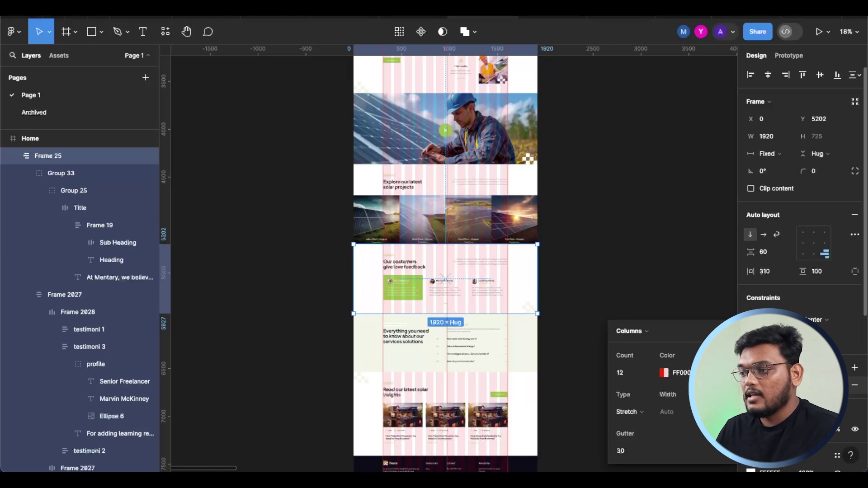
left_click(625, 450)
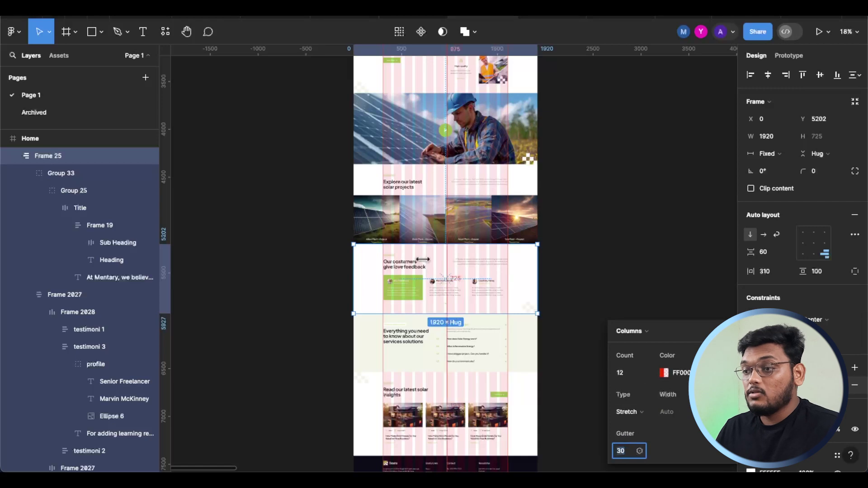
scroll(429, 258, "up", 5)
scroll(382, 227, "up", 5)
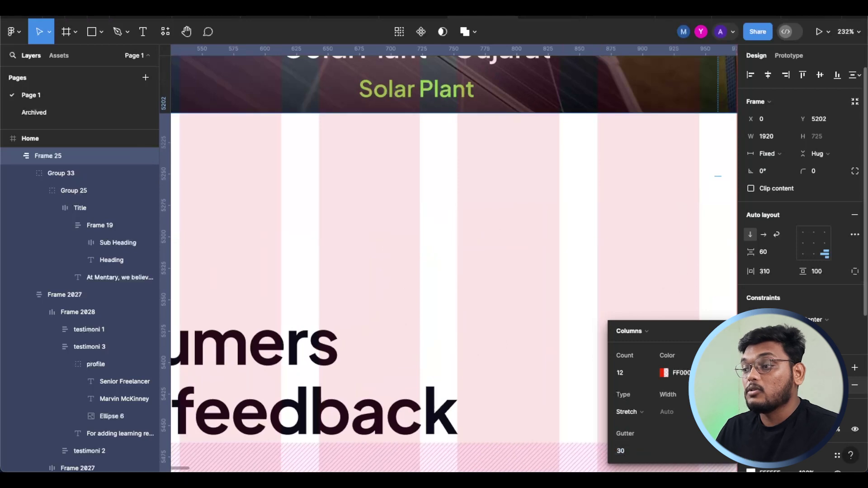
Step: Compare the gap between the first two testimonial cards with the layout grid's gutter
scroll(368, 252, "down", 7)
scroll(413, 371, "up", 8)
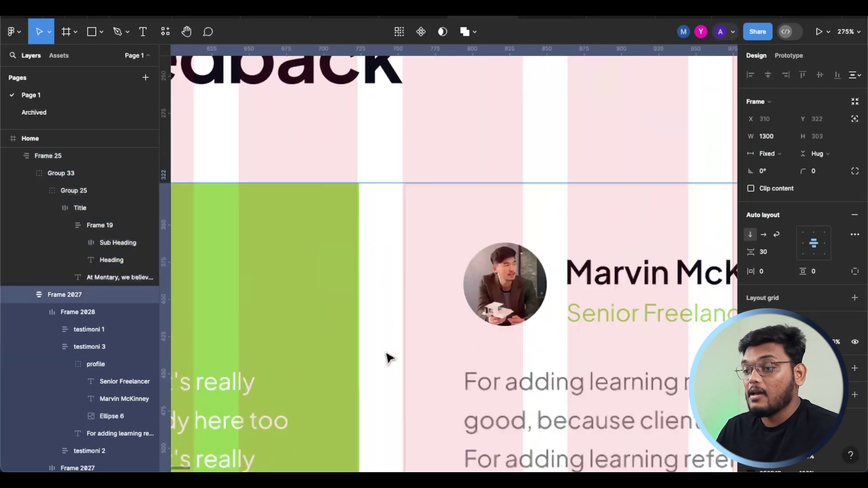
left_click(448, 283)
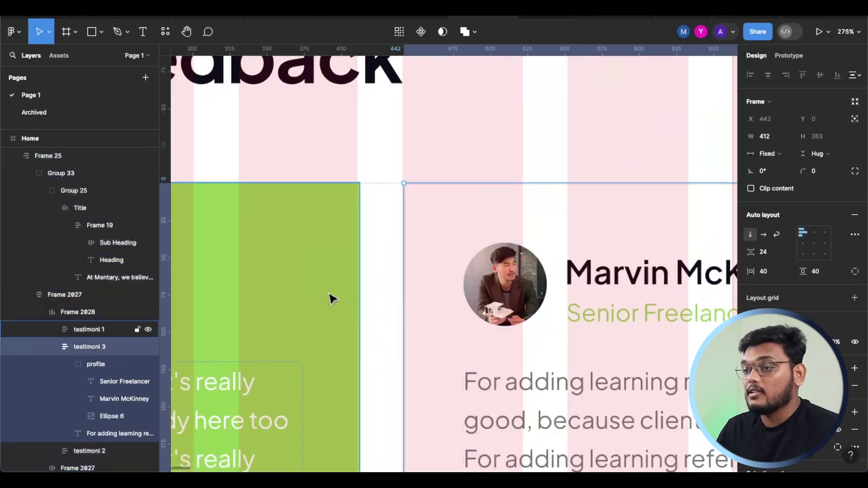
left_click(428, 240)
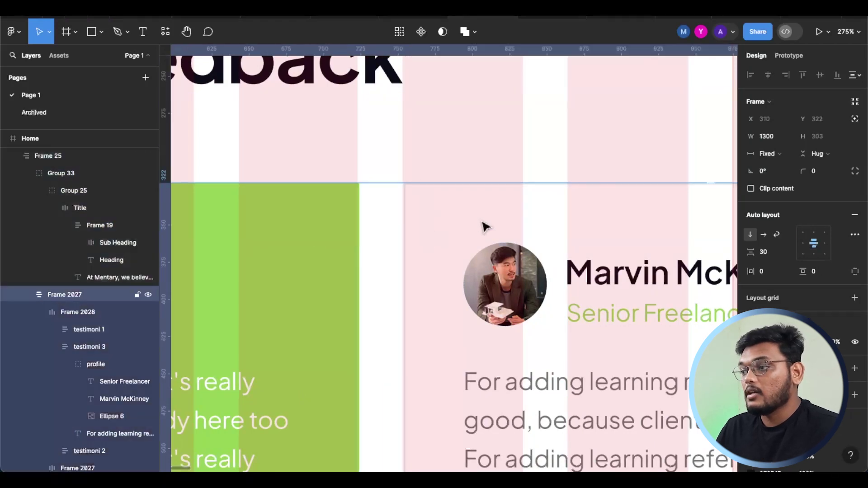
Step: View the file's local text and color styles, and inspect the frame of the "Explore our latest solar projects" section
scroll(464, 222, "down", 15)
left_click(611, 246)
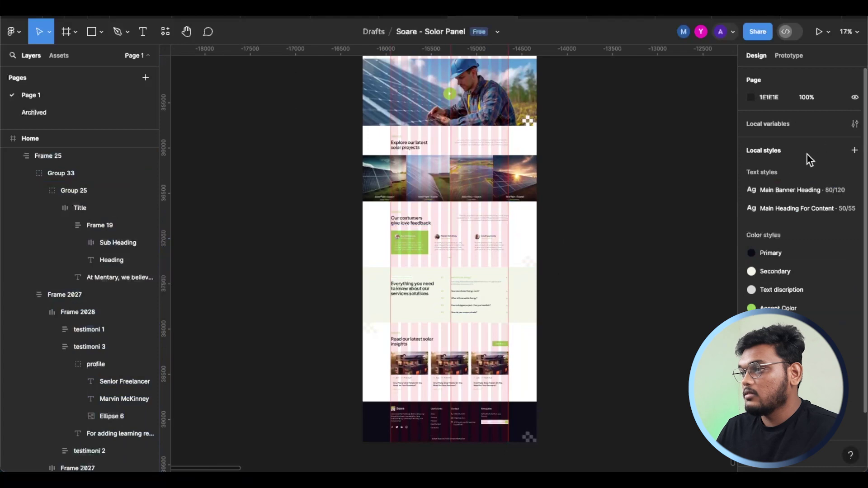
left_click(398, 194)
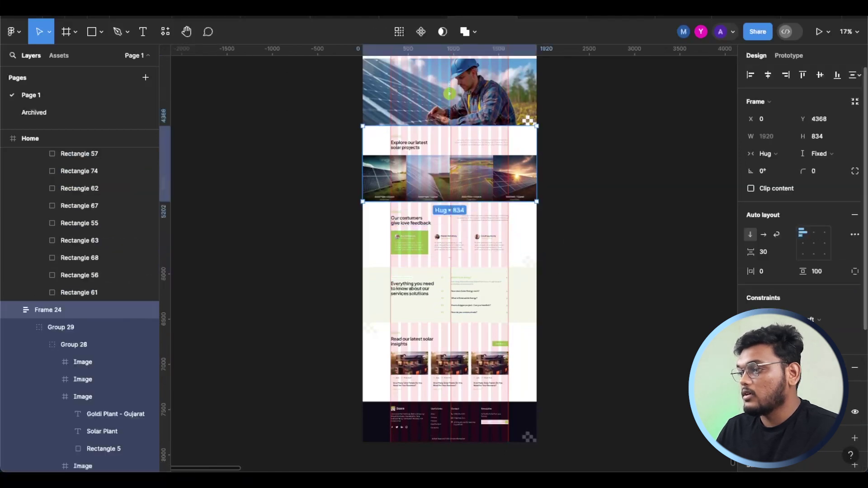
Step: Hide the layout grids and clear the selection of the solar projects section frame
key("ctrl+g")
scroll(537, 272, "up", 2)
left_click(651, 277)
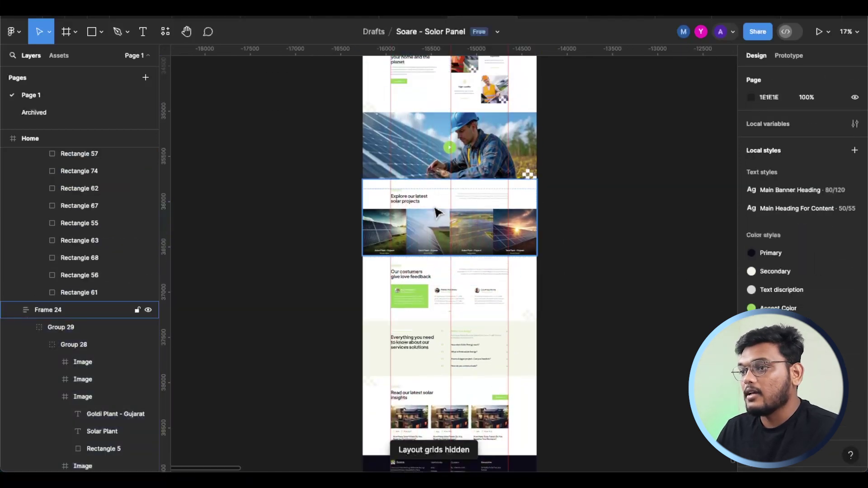
Step: Inspect the font settings of the "What is Solar Energy?" question in the FAQ section
scroll(429, 258, "up", 1)
scroll(430, 321, "down", 4)
scroll(465, 188, "up", 5)
scroll(420, 206, "up", 3)
scroll(432, 208, "down", 4)
scroll(484, 195, "up", 8)
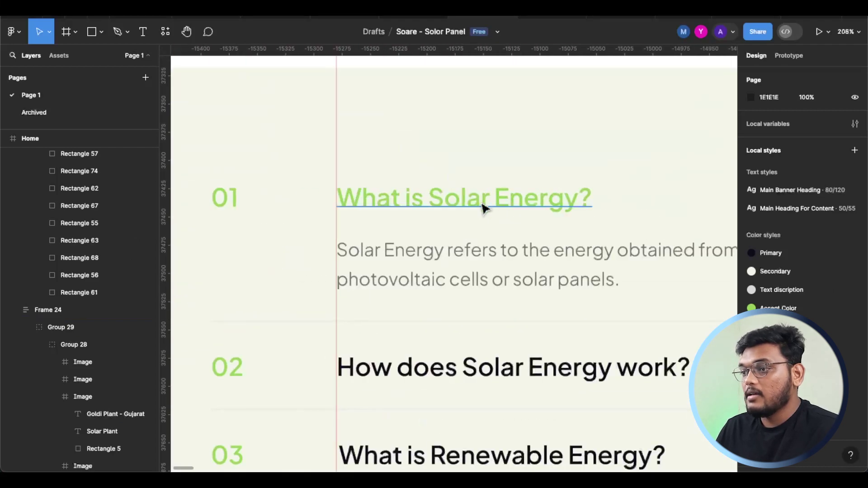
left_click(483, 208)
scroll(371, 208, "down", 5)
scroll(490, 229, "down", 1)
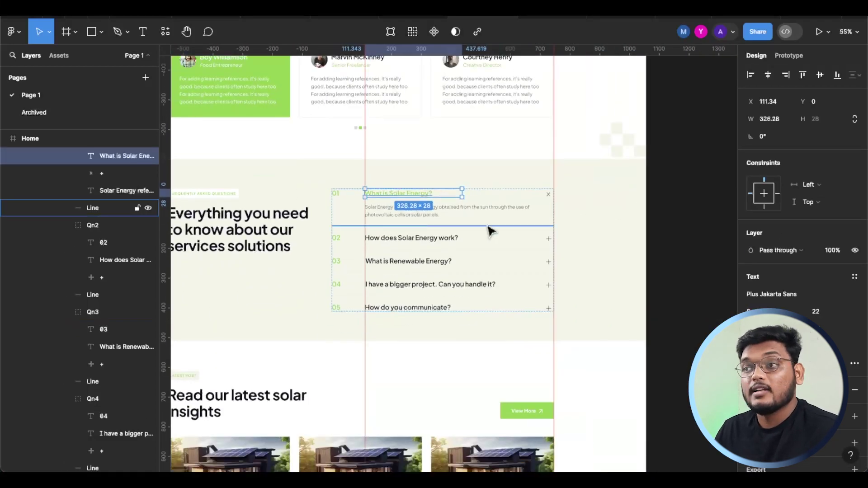
Step: Inspect the size and fill of the green slider indicator square below the testimonial cards
scroll(461, 226, "up", 4)
scroll(361, 203, "up", 5)
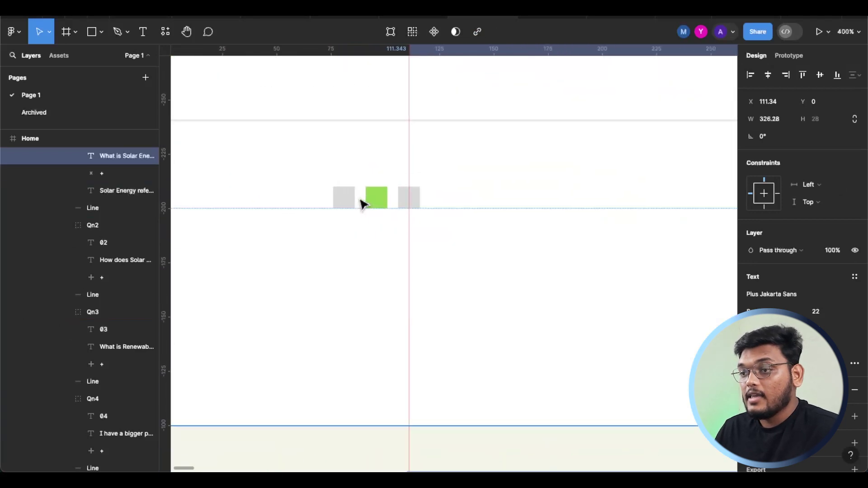
left_click(361, 198)
scroll(362, 197, "down", 4)
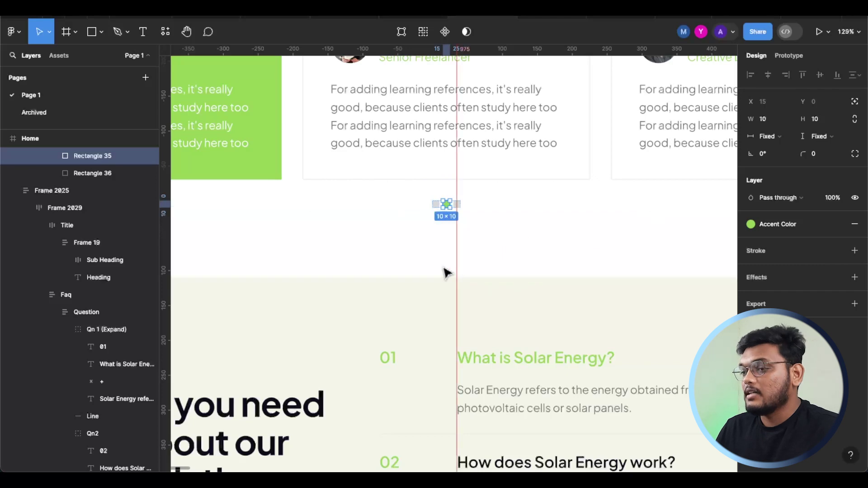
Step: Find the About us page among the site's pages and inspect the title group in its banner
scroll(454, 274, "down", 10)
scroll(456, 233, "down", 5)
left_click_drag(537, 176, 388, 314)
scroll(514, 218, "down", 8)
left_click_drag(512, 226, 459, 257)
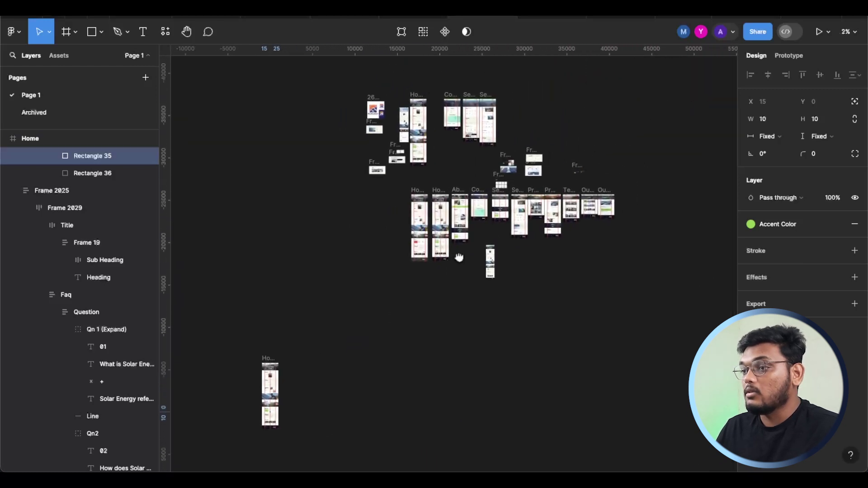
scroll(304, 294, "down", 3)
scroll(426, 178, "up", 5)
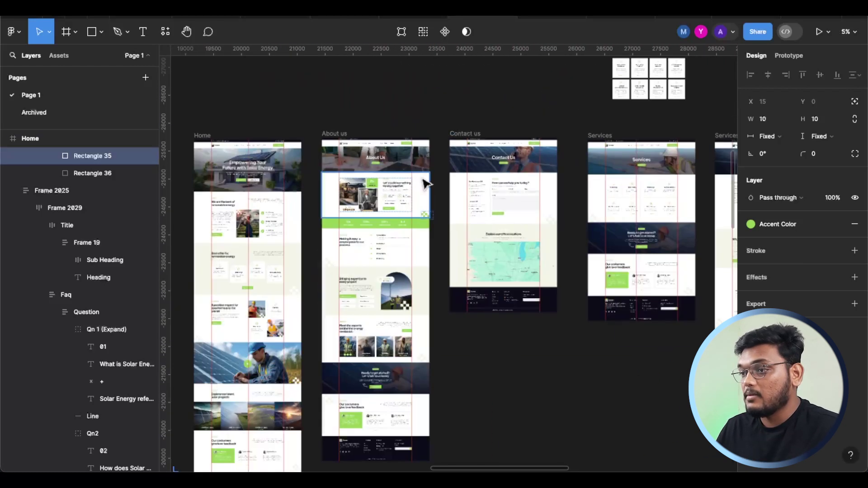
scroll(371, 192, "up", 8)
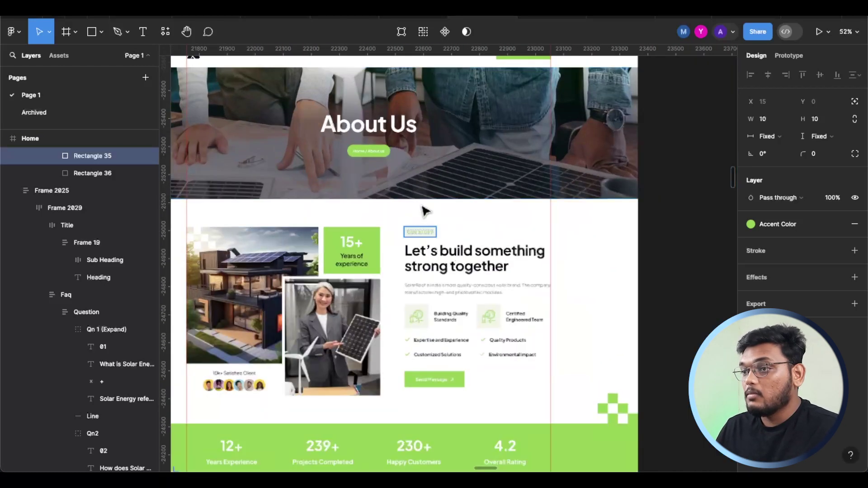
left_click(421, 108)
left_click(407, 109)
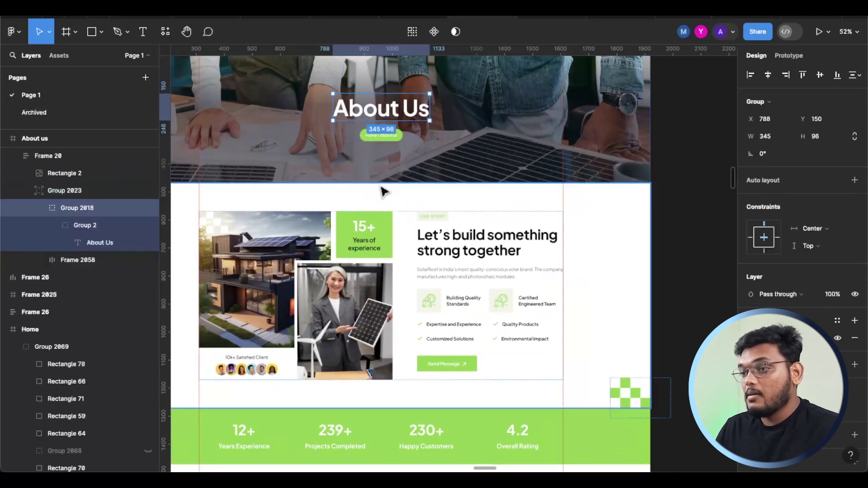
Step: Examine the text style applied to the "Let's build something strong together" heading on the About us page
left_click(453, 238)
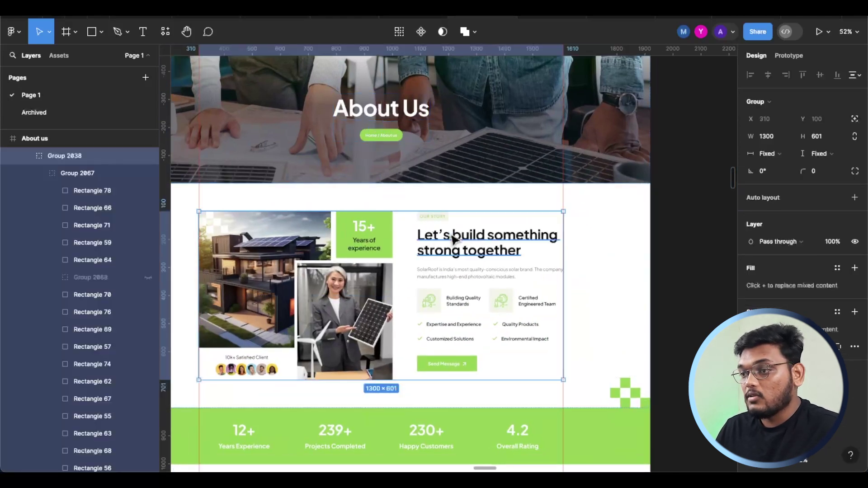
double_click(459, 239)
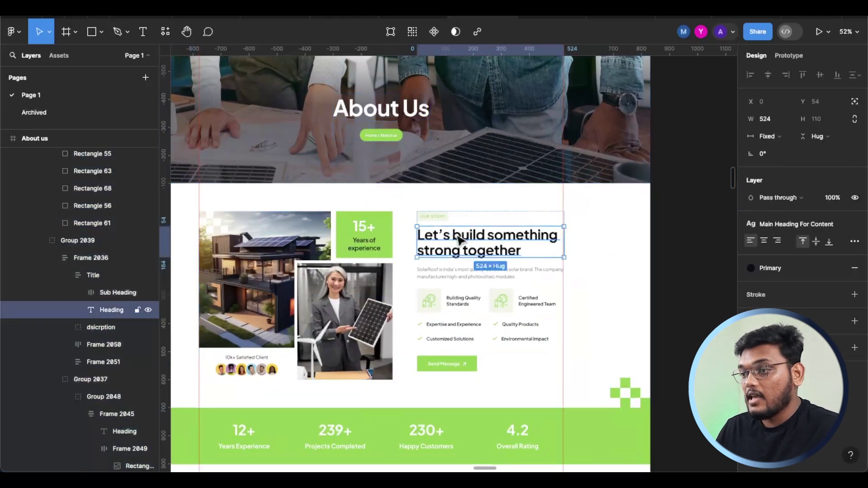
left_click(465, 301)
left_click(519, 326)
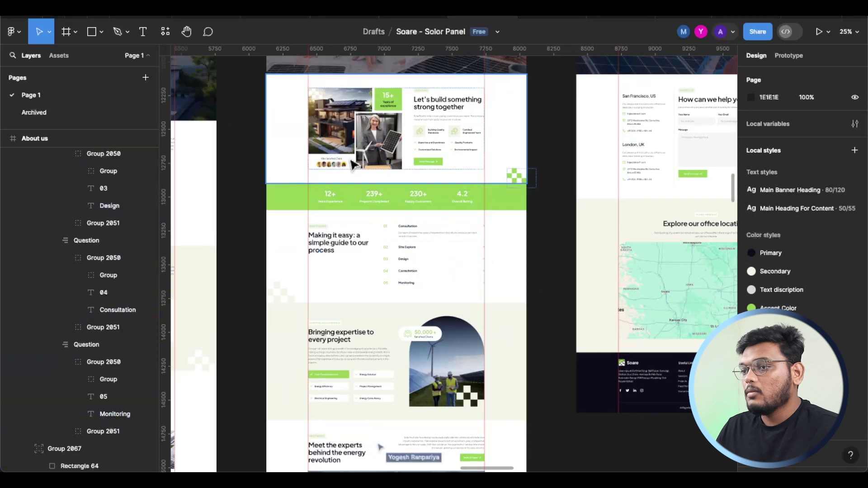
Step: Inspect the font settings of the first "Consultation" item in the "Making it easy" process section
scroll(434, 239, "up", 5)
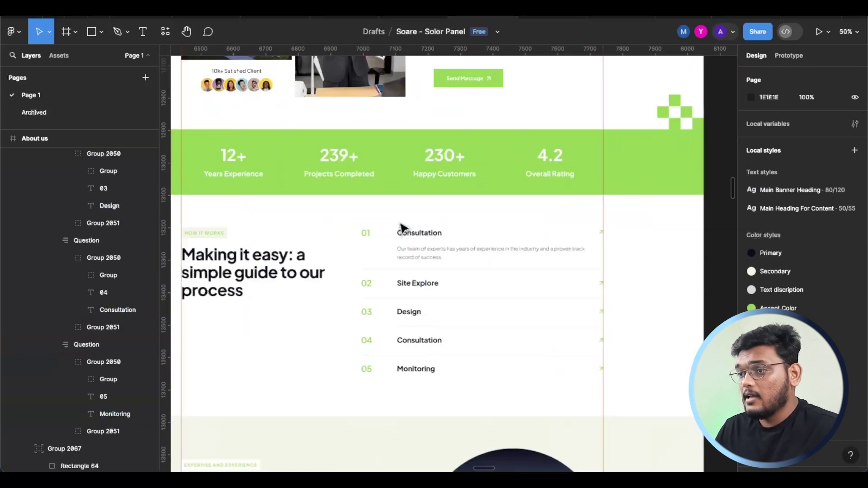
left_click(431, 239)
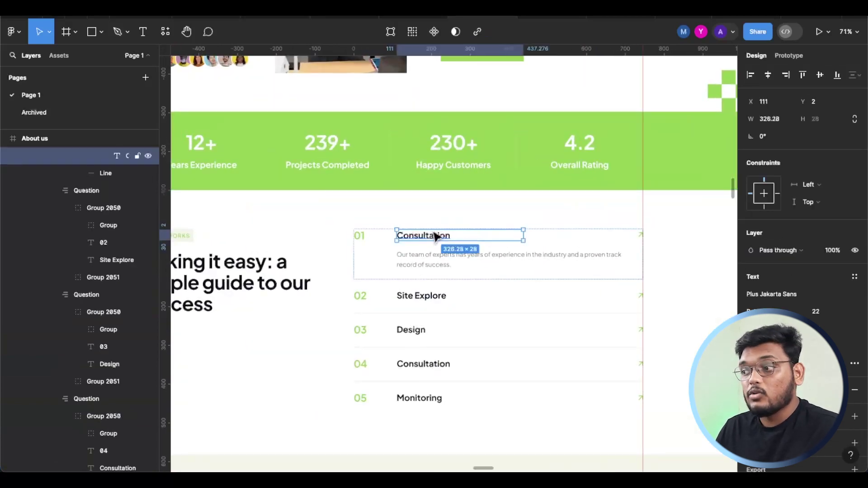
scroll(507, 256, "down", 5)
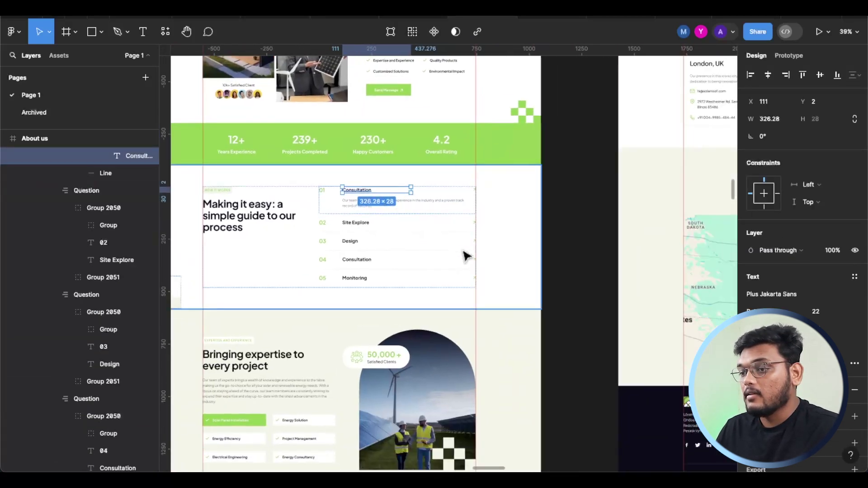
Step: Inspect the arched image in the "Bringing expertise to every project" section and the checkered pattern group in its corner
scroll(427, 221, "up", 3)
scroll(389, 272, "down", 3)
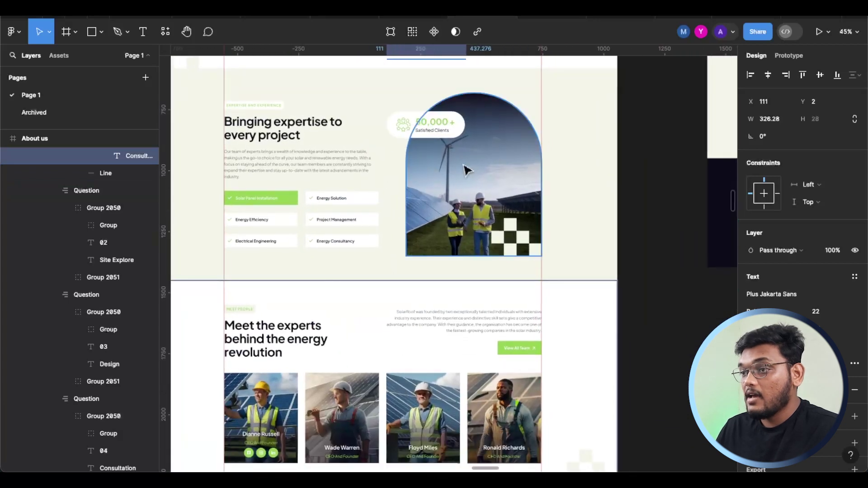
left_click(479, 108)
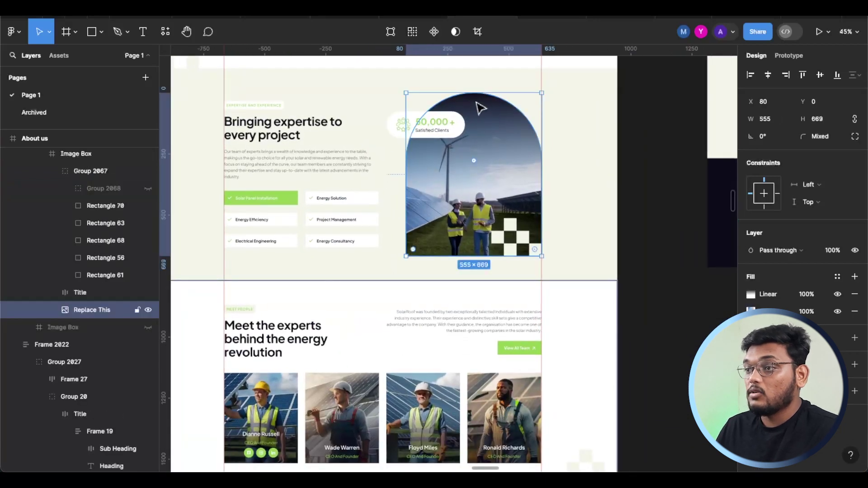
left_click(516, 229)
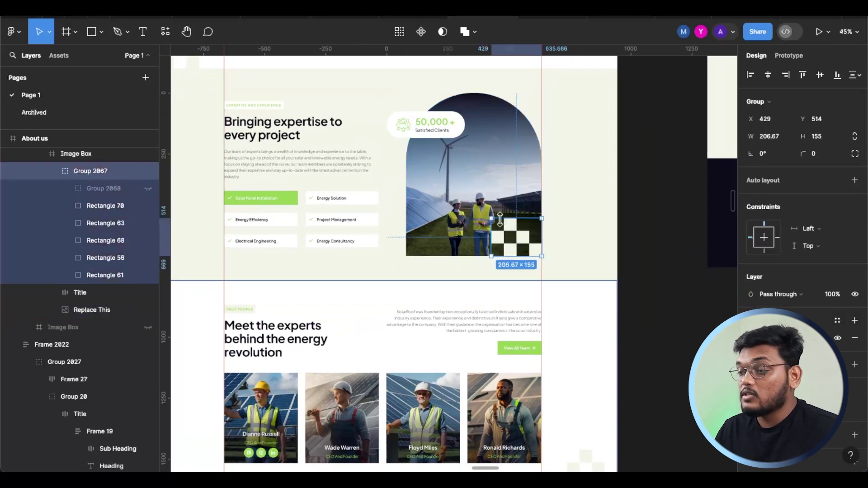
Step: Inspect the second team card's image and the font settings of its name and position texts
scroll(427, 295, "down", 5)
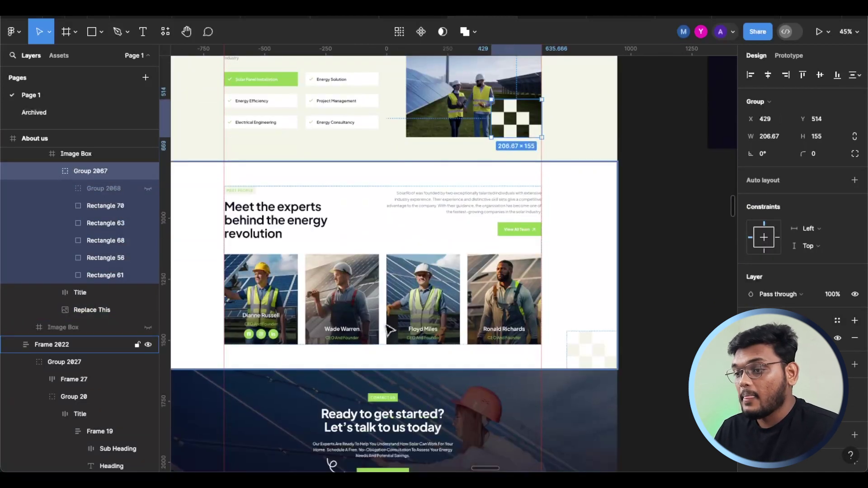
left_click(369, 308)
left_click_drag(400, 303, 459, 256)
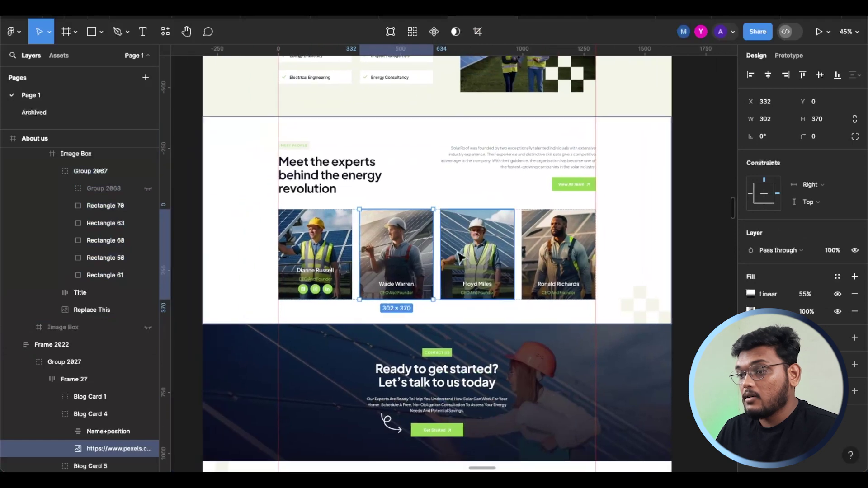
double_click(389, 286)
scroll(403, 277, "up", 5)
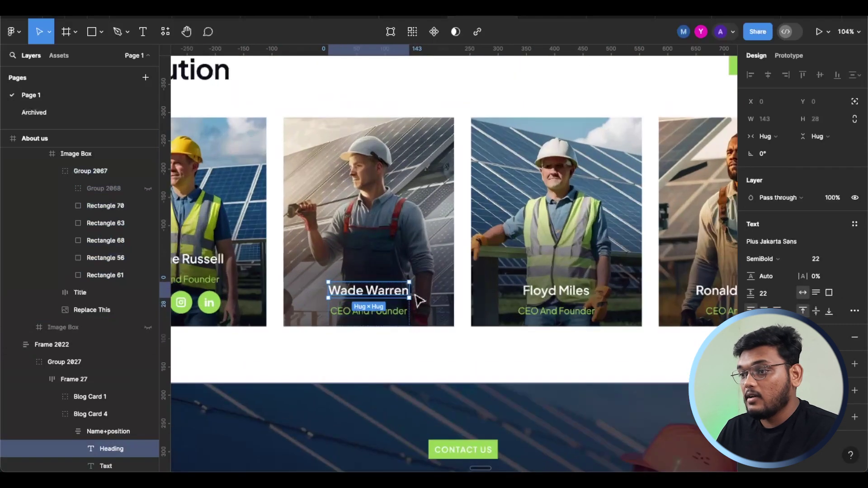
left_click(378, 310)
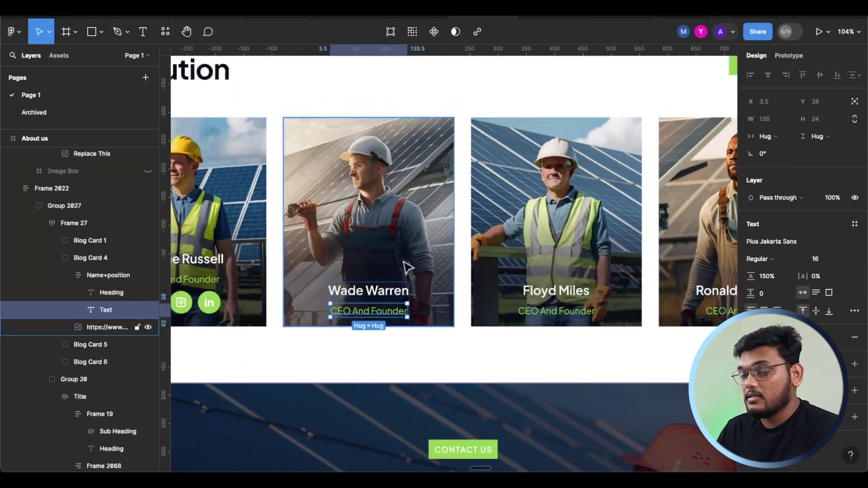
Step: Inspect the "Goldi Plant - Gujarat" project title on the Home page for comparison with the team card text
scroll(402, 271, "down", 8)
scroll(364, 292, "up", 5)
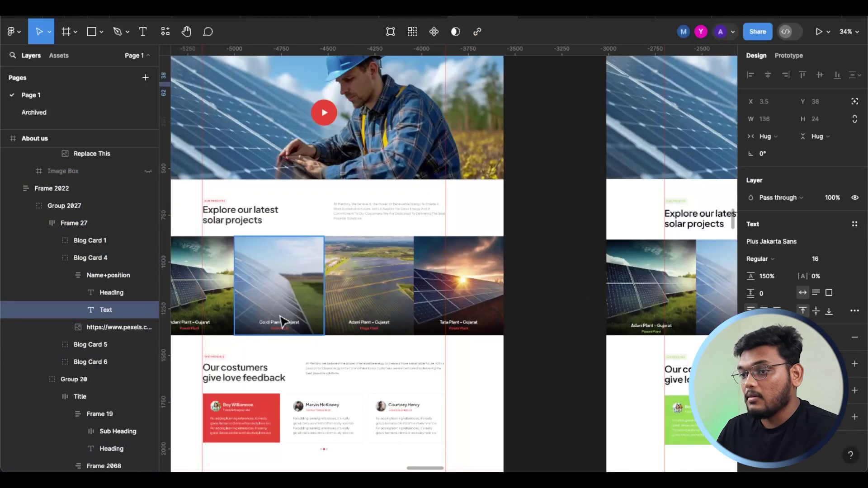
left_click(282, 322)
scroll(281, 318, "down", 5)
scroll(352, 339, "up", 6)
scroll(352, 340, "up", 3)
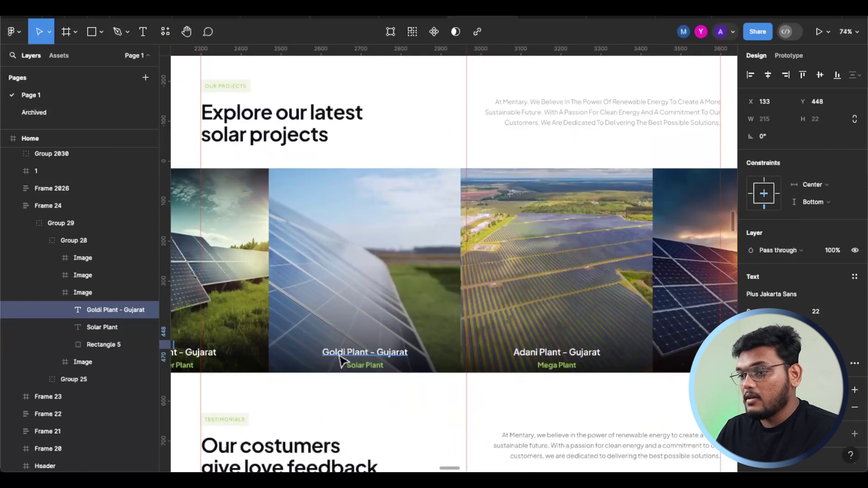
Step: Open the linear gradient fill of the Home page hero image and examine its color stops
scroll(343, 361, "down", 4)
scroll(221, 312, "left", 5)
scroll(222, 312, "down", 3)
scroll(344, 316, "down", 5)
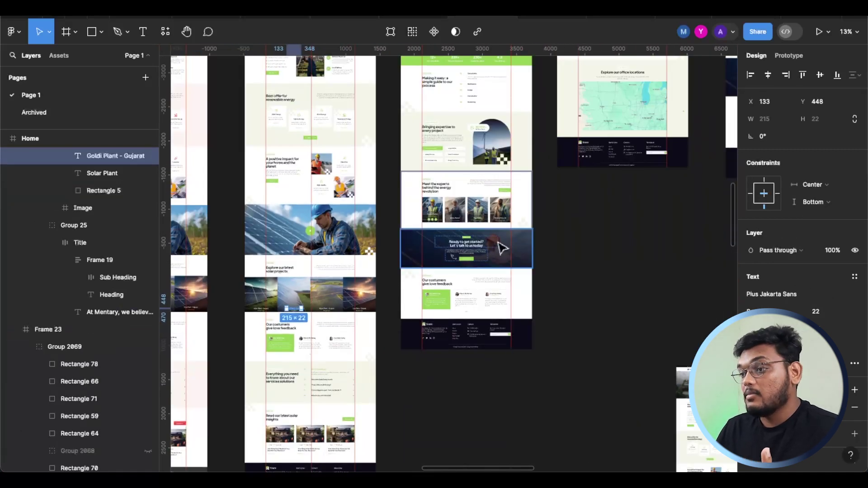
scroll(468, 181, "up", 3)
scroll(387, 159, "up", 1)
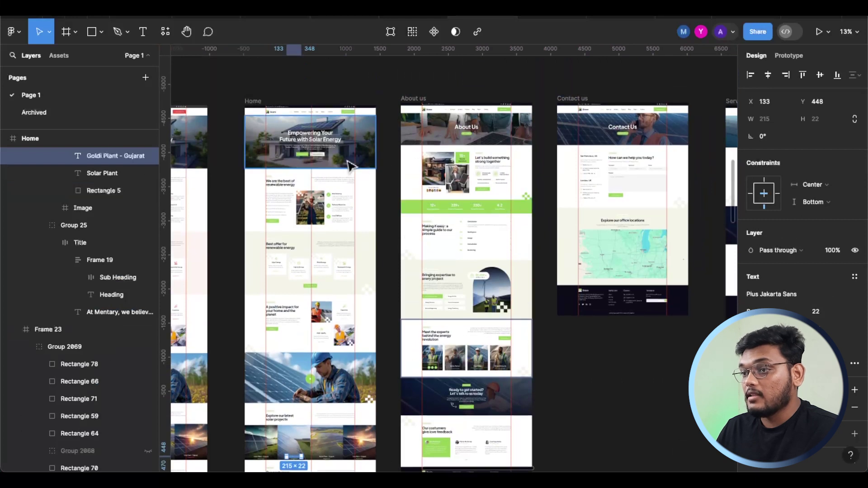
left_click(348, 163)
left_click(751, 294)
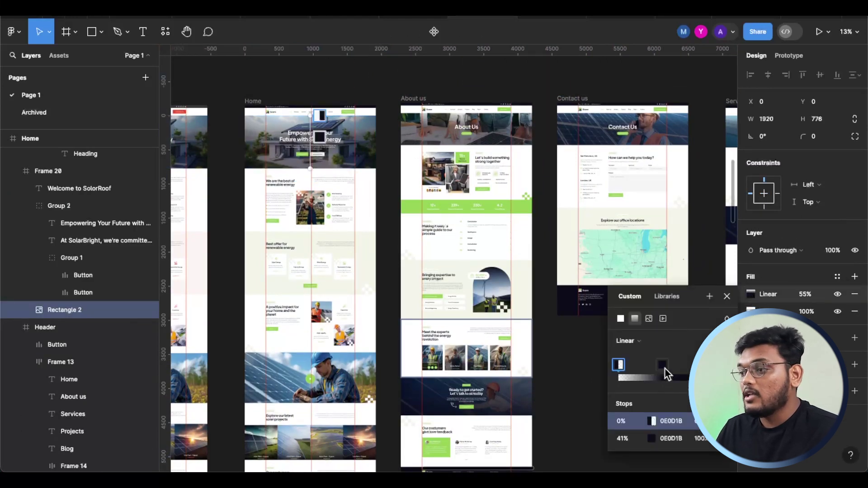
scroll(288, 135, "up", 5)
scroll(288, 135, "up", 5)
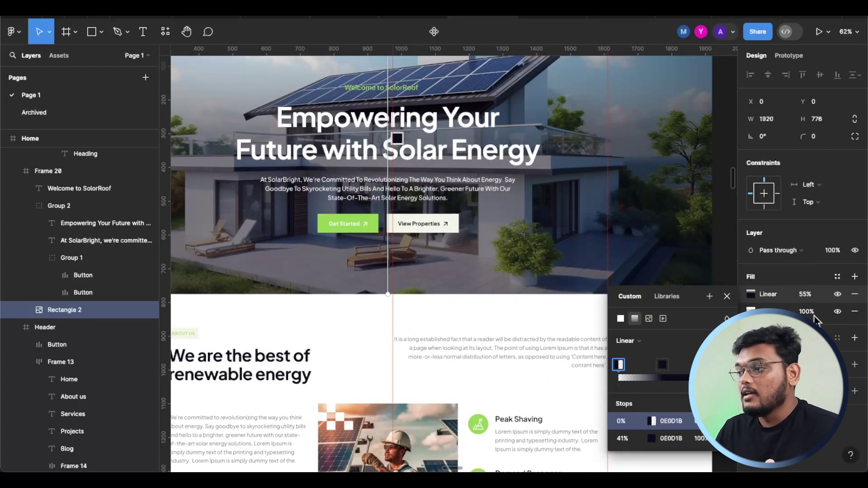
Step: Compare the readability of the hero text with the image's linear gradient overlay hidden and shown again
left_click(836, 295)
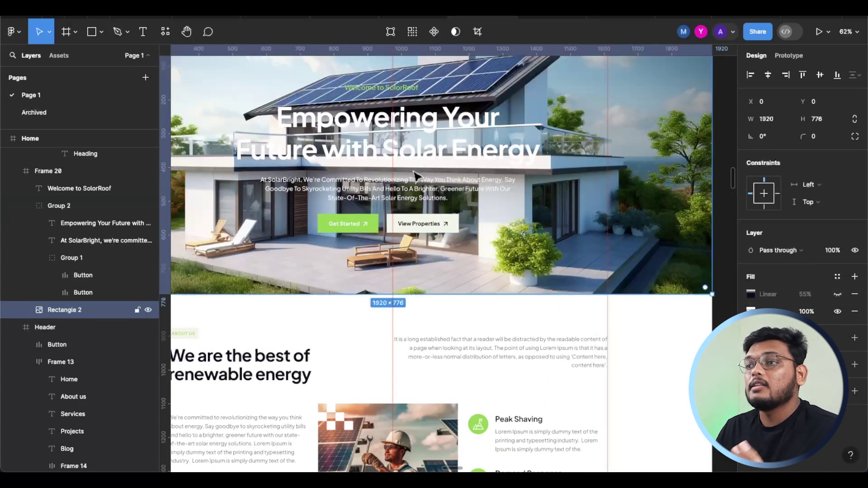
scroll(427, 208, "down", 3)
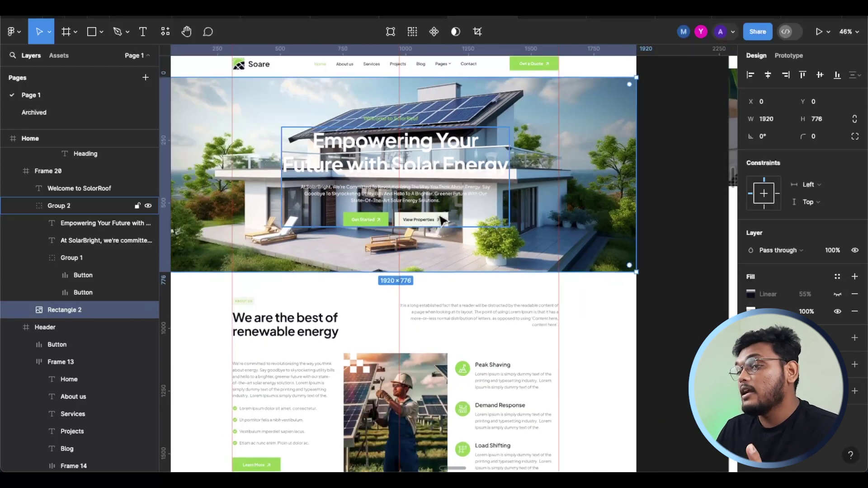
left_click(836, 296)
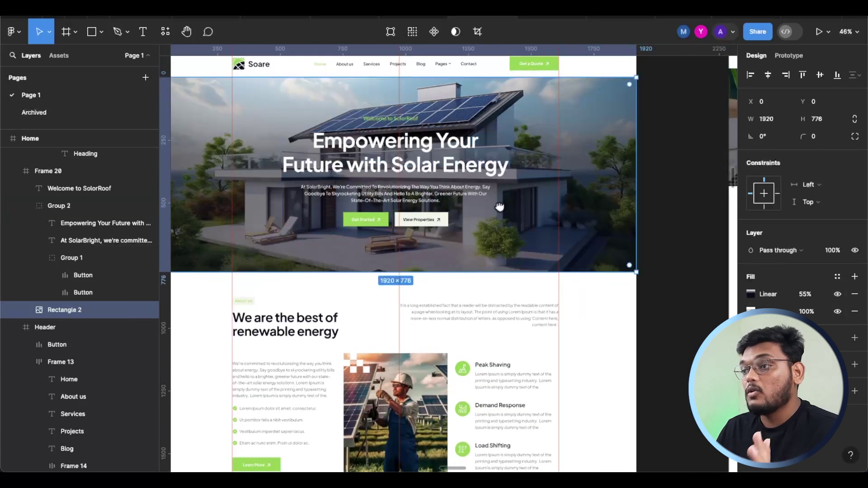
Step: Select the About Us banner image and examine its gradient and image fills
scroll(513, 213, "right", 5)
left_click(557, 152)
scroll(591, 178, "right", 3)
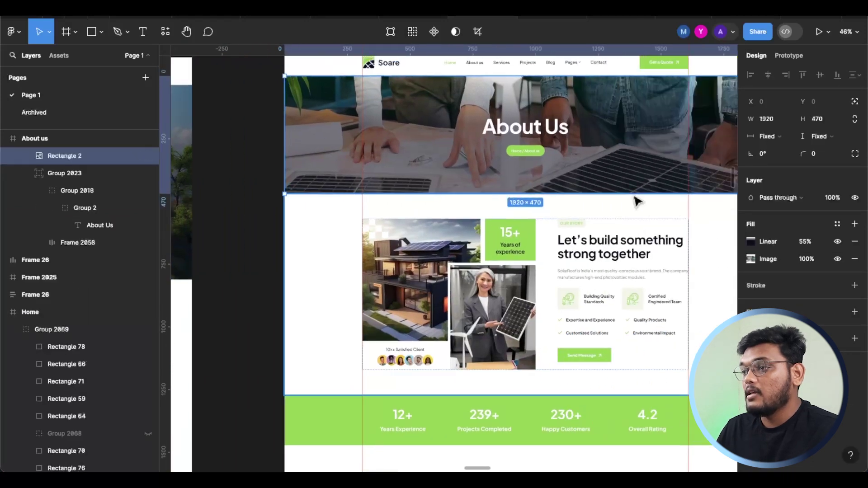
scroll(497, 181, "down", 3)
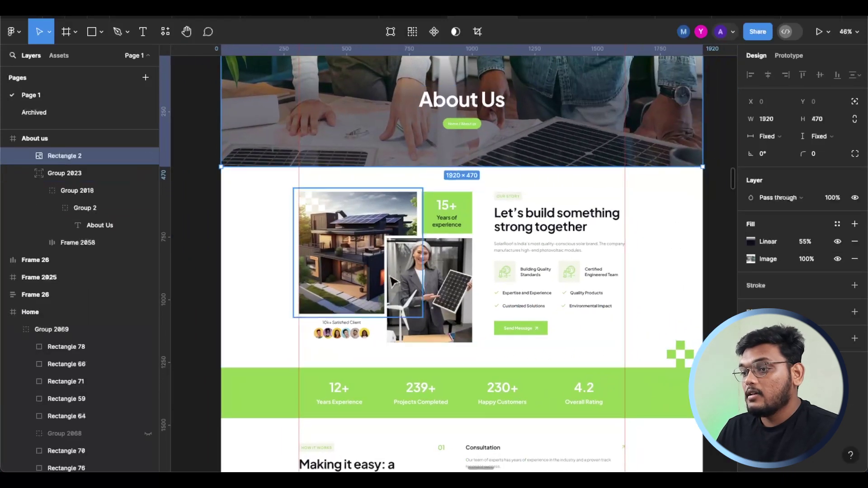
Step: Select the "Ready to get started? Let's talk to us today" section frame and examine its dark overlay background
scroll(440, 161, "down", 5)
scroll(465, 136, "down", 6)
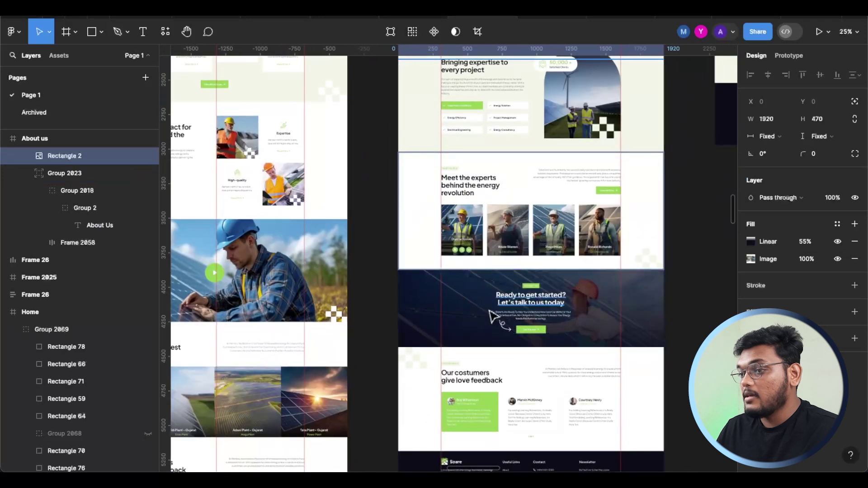
scroll(452, 316, "up", 5)
left_click(405, 304)
scroll(407, 305, "down", 4)
scroll(477, 294, "right", 2)
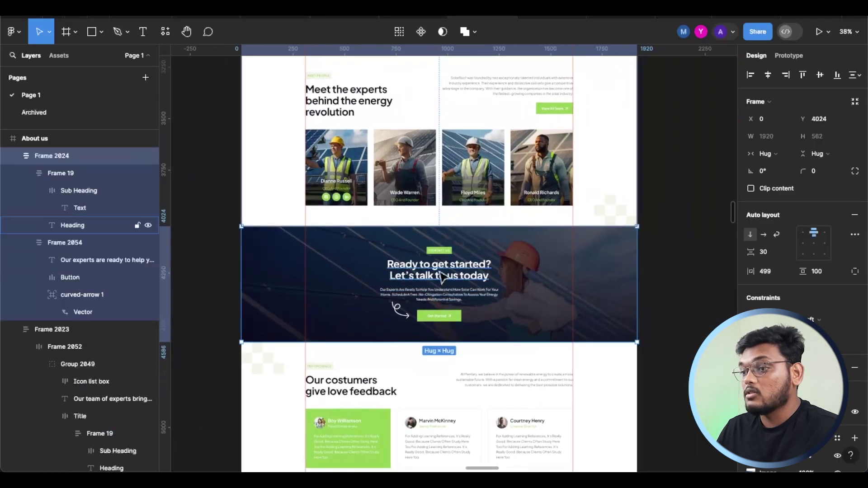
Step: Compare the readability of the "Ready to get started?" section text with its dark overlay hidden and shown again
scroll(441, 275, "up", 4)
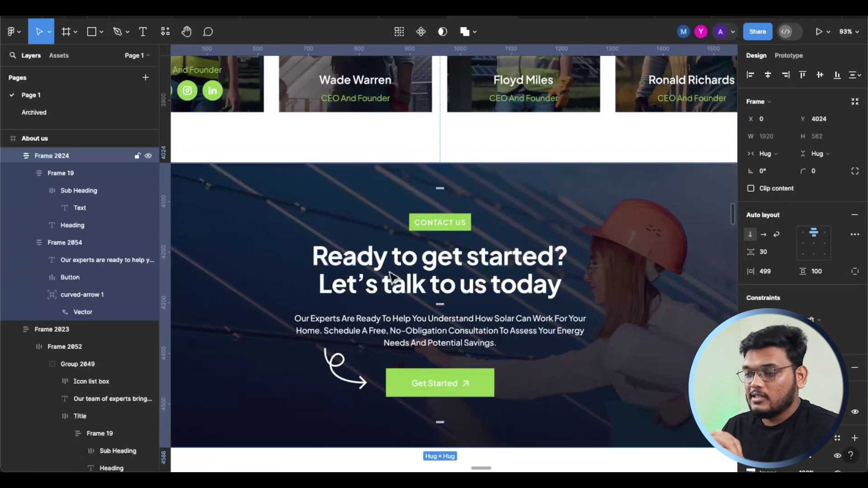
scroll(635, 299, "down", 4)
scroll(562, 277, "right", 2)
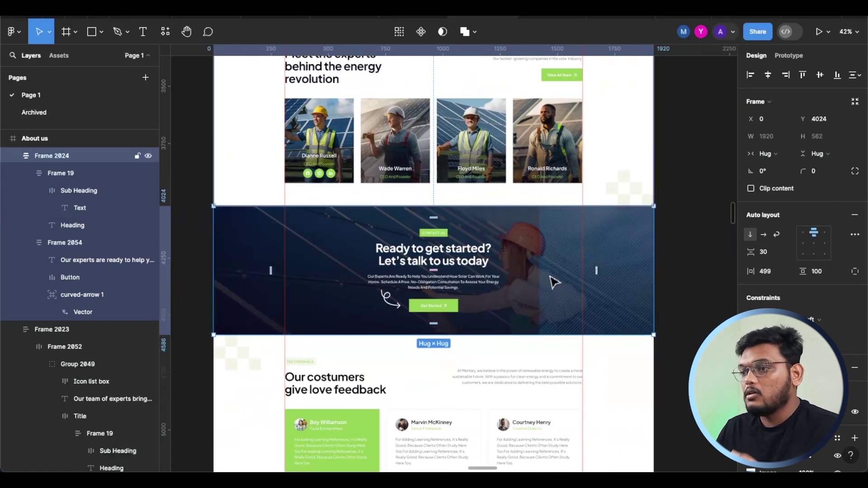
scroll(850, 328, "down", 2)
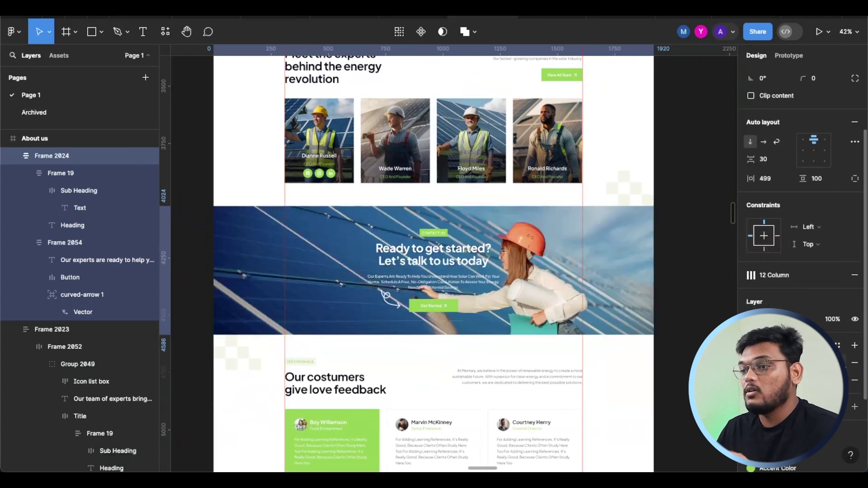
left_click(838, 363)
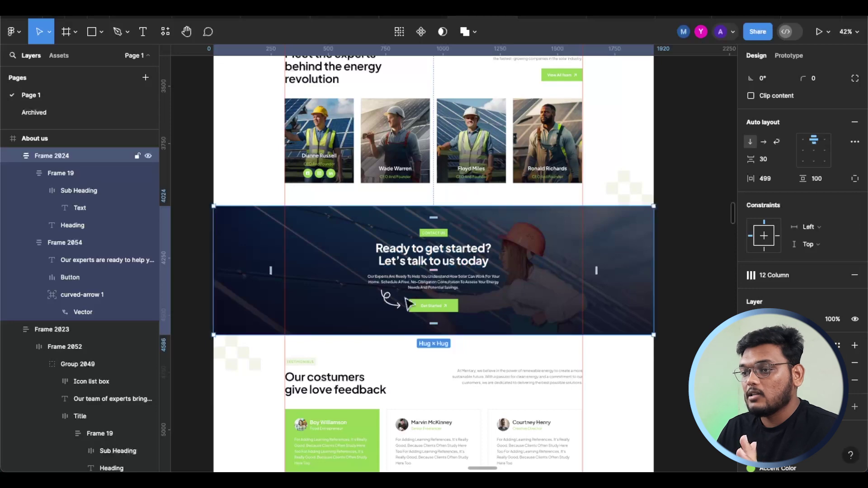
Step: Select the Peak Shaving icon circle and the hero image on the Home page and examine their fills
scroll(311, 297, "down", 10)
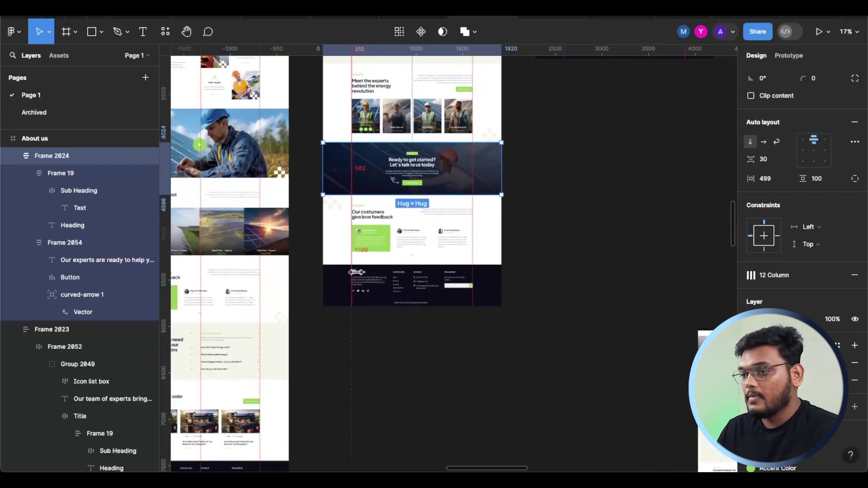
scroll(470, 229, "up", 10)
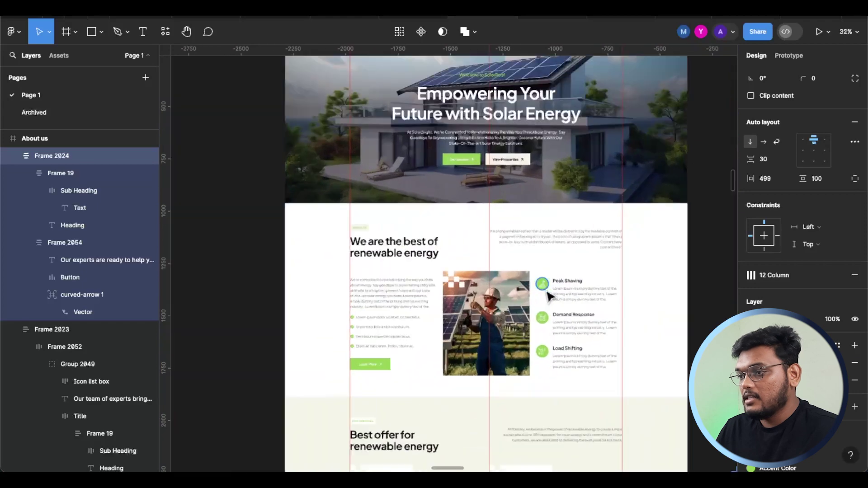
scroll(548, 296, "up", 8)
left_click(533, 269)
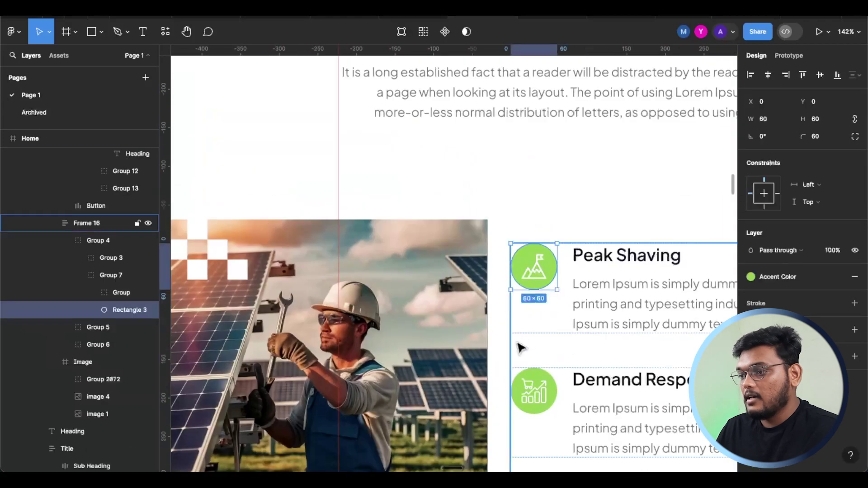
scroll(401, 254, "down", 5)
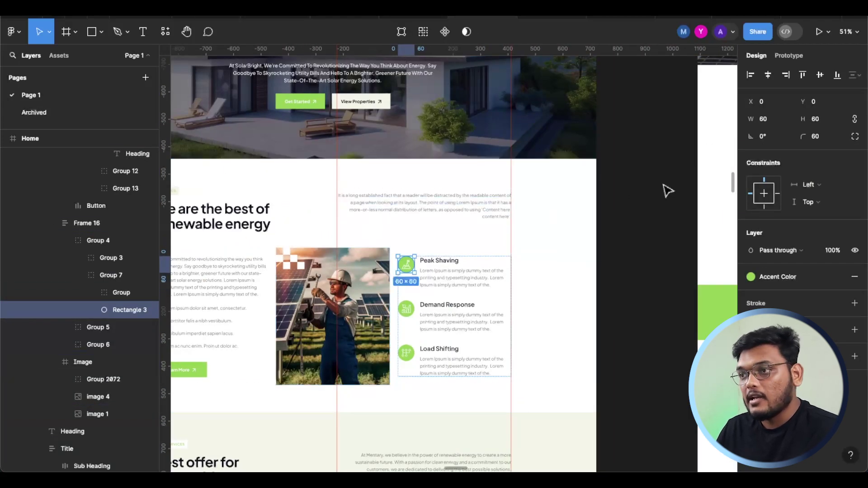
left_click_drag(666, 185, 580, 231)
left_click(468, 162)
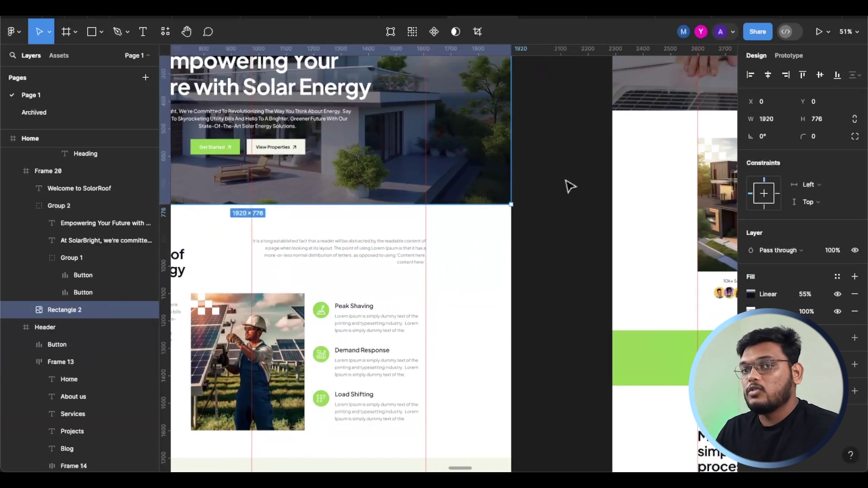
Step: Select the solar house image and the image of the woman holding a panel on the About Us page and examine their fills
scroll(443, 219, "right", 6)
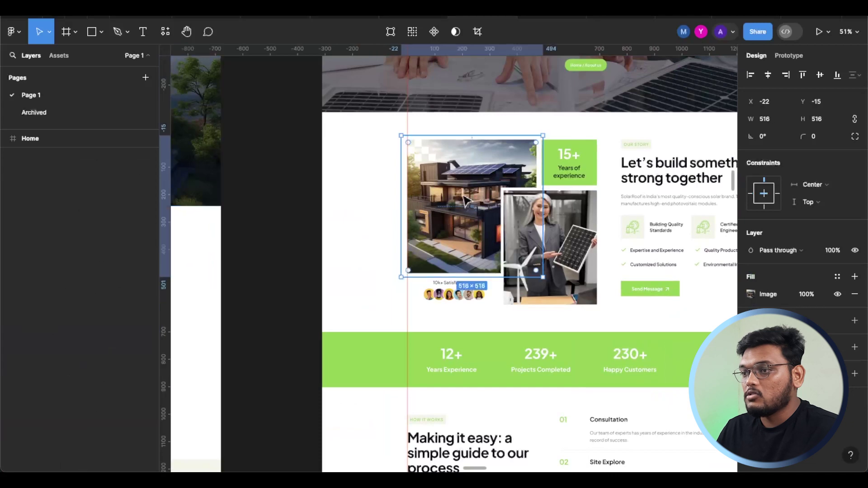
left_click(462, 199)
key("shift+2")
scroll(409, 187, "right", 4)
scroll(410, 187, "down", 1)
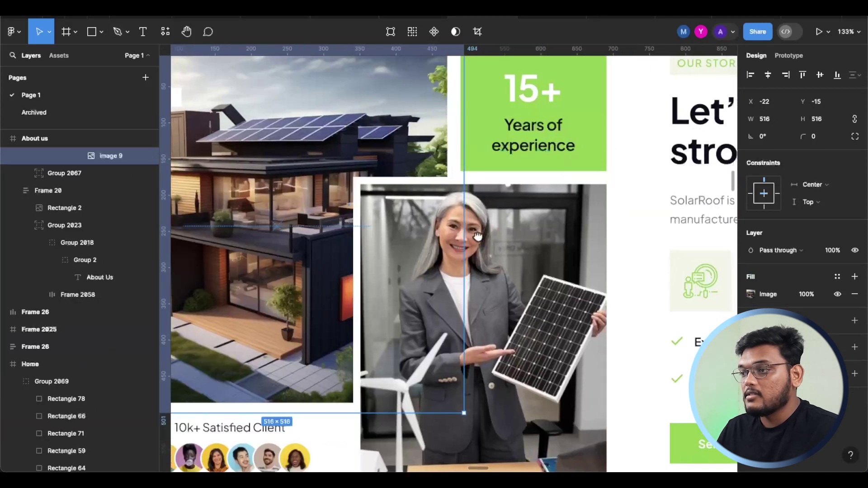
left_click(510, 258)
scroll(510, 259, "down", 10)
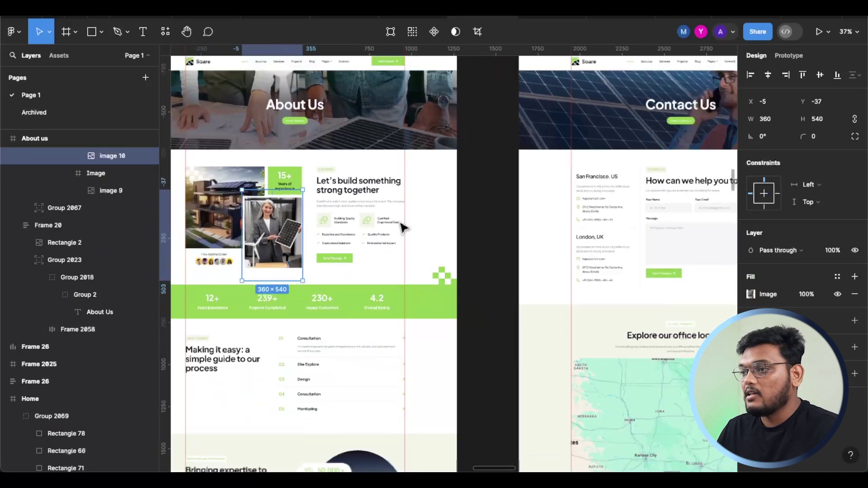
Step: Select the large service image on the Solar Energy page and examine its image fill
scroll(378, 240, "down", 2)
scroll(378, 240, "right", 15)
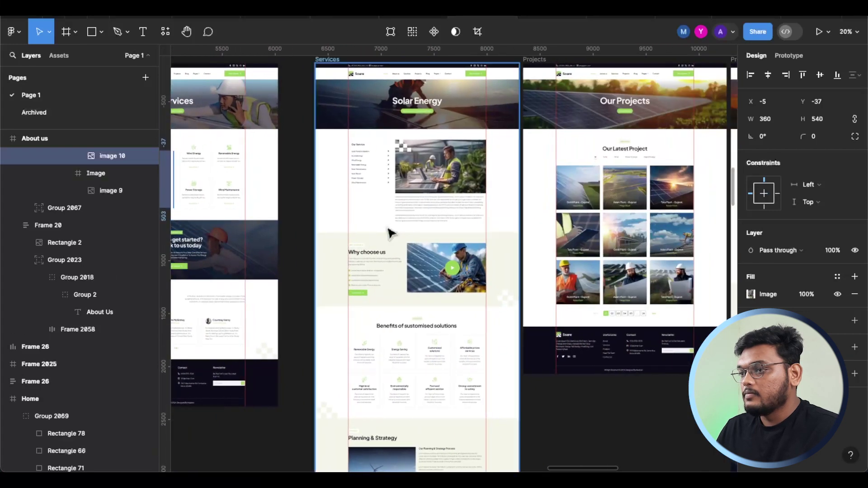
scroll(387, 230, "up", 8)
scroll(438, 174, "down", 5)
left_click(442, 176)
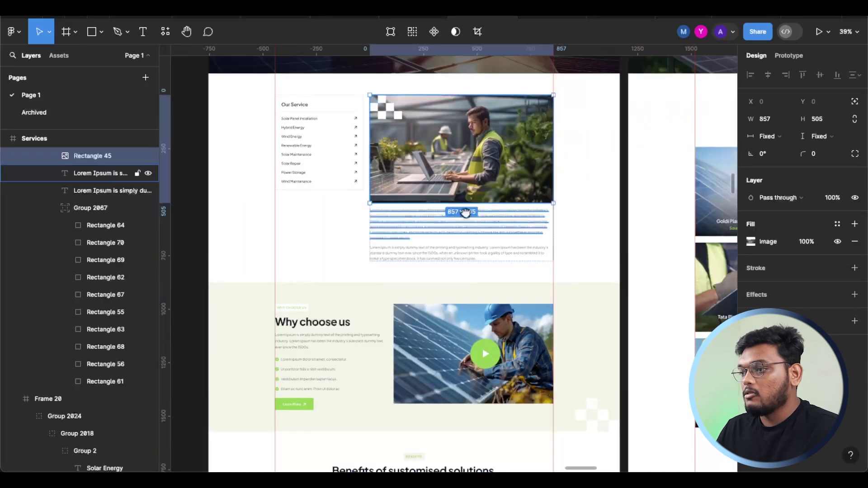
Step: Select the overlay on a project card in the Our Latest Project grid and examine its linear gradient and opacity
left_click_drag(502, 215, 201, 182)
left_click(460, 267)
scroll(476, 260, "down", 6)
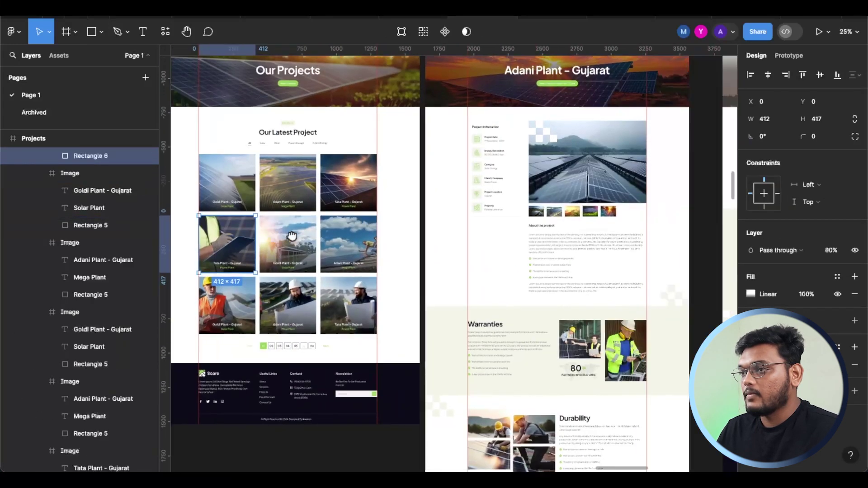
scroll(419, 245, "right", 5)
scroll(408, 233, "left", 6)
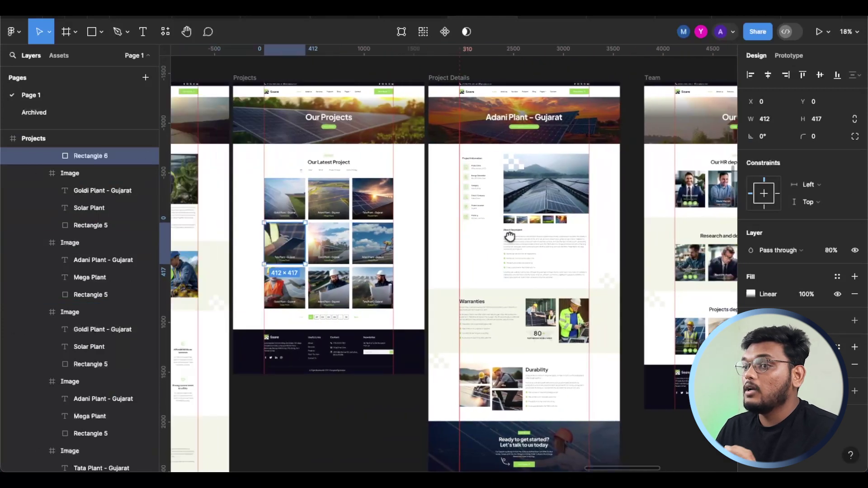
mouse_move(546, 243)
left_mouse_down()
mouse_move(523, 246)
mouse_move(535, 249)
left_mouse_up()
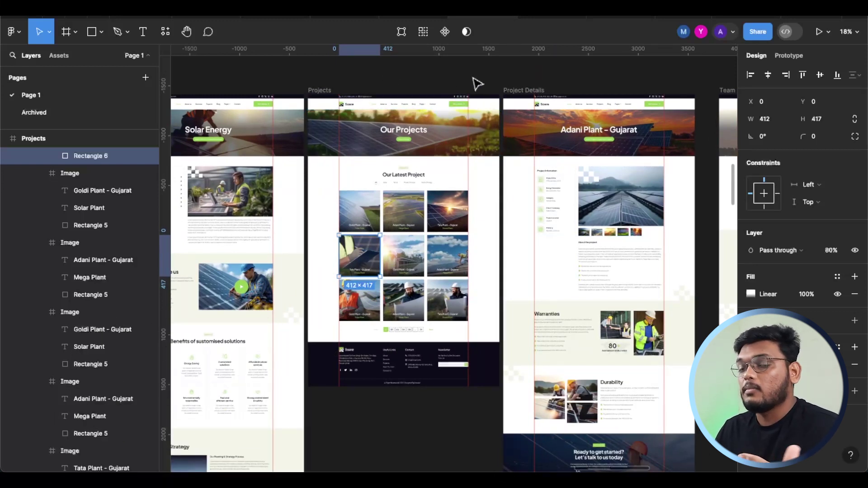
Step: Survey the page designs across the canvas to compare how consistently image overlays and section layouts are used
left_click_drag(424, 77, 582, 108)
scroll(497, 181, "down", 5)
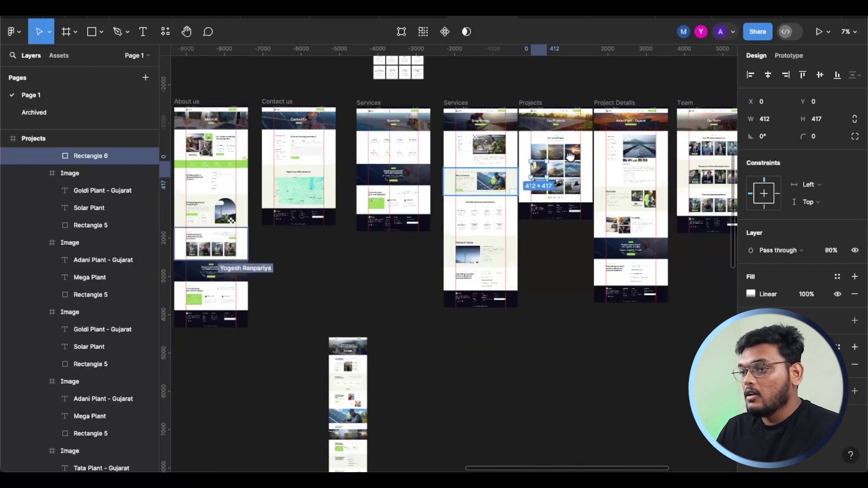
scroll(432, 224, "up", 2)
scroll(524, 164, "up", 10)
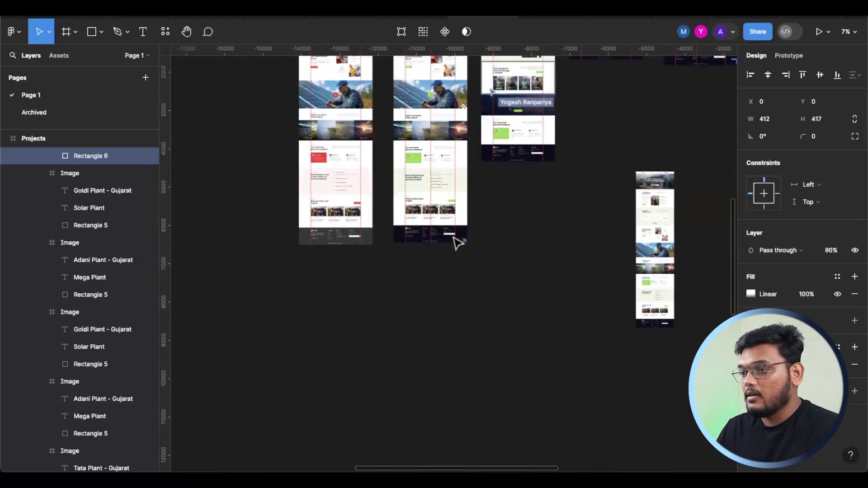
scroll(416, 249, "down", 5)
scroll(335, 374, "up", 3)
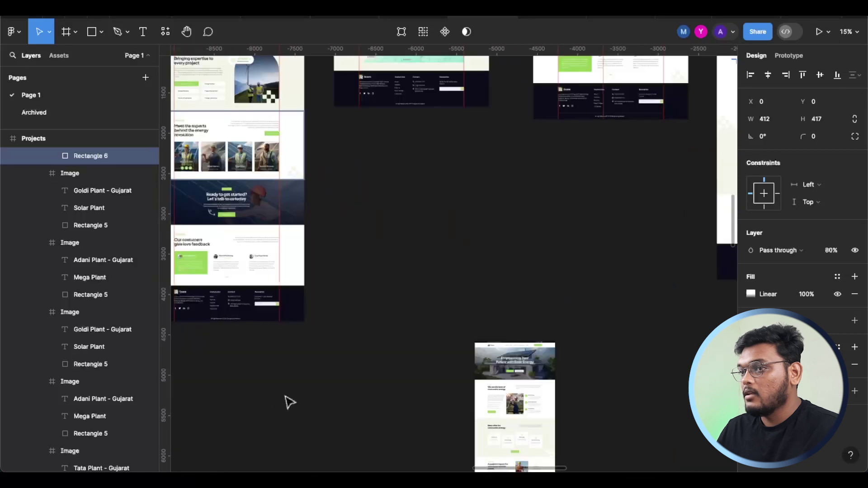
scroll(321, 338, "right", 2)
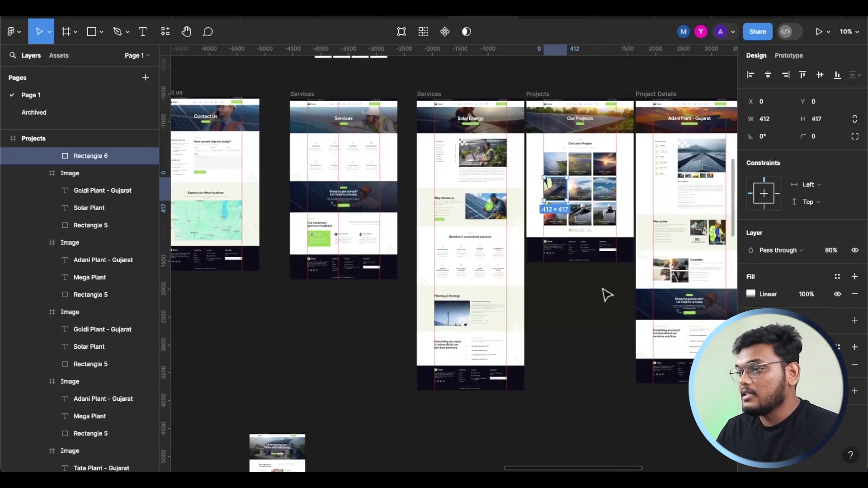
Step: Select the frame holding the project information and main image on the Project Details page and examine its auto layout
scroll(401, 291, "right", 3)
scroll(535, 188, "up", 3)
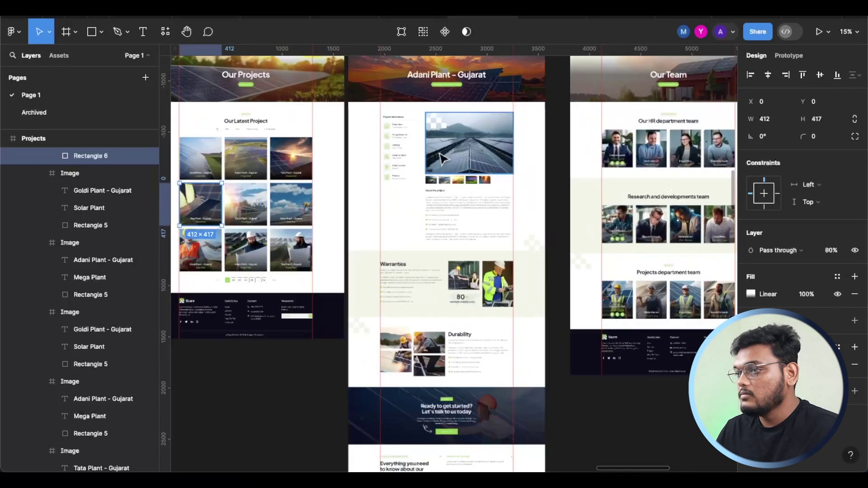
scroll(455, 161, "up", 5)
scroll(456, 180, "down", 2)
left_click(456, 190)
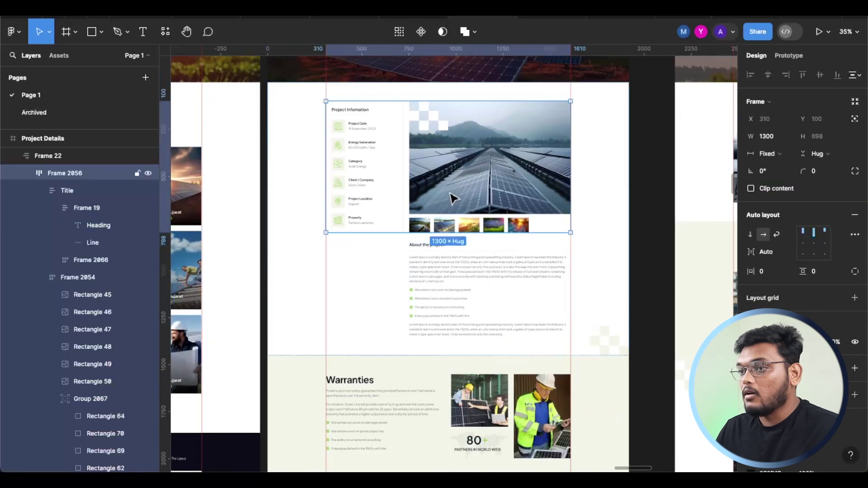
Step: Select the item list, the heading group and the whole Project Infomation card and examine their spacing and padding
scroll(454, 186, "up", 3)
scroll(364, 226, "up", 5)
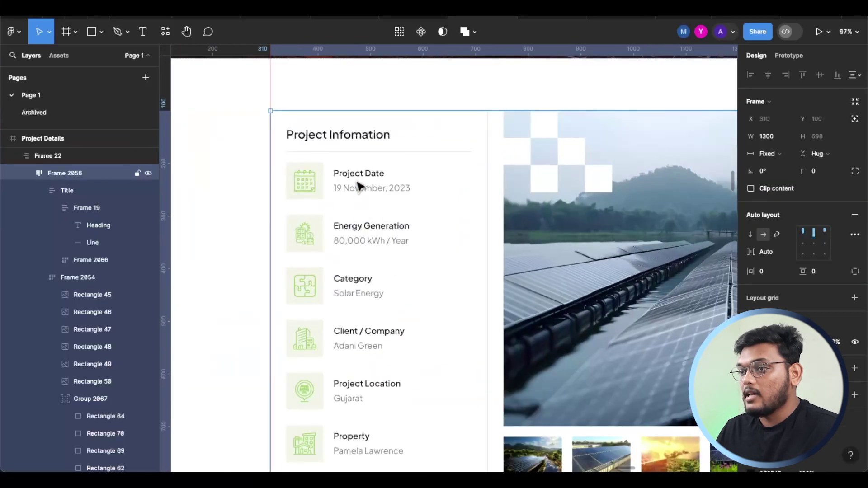
left_click(381, 195)
left_click(387, 194)
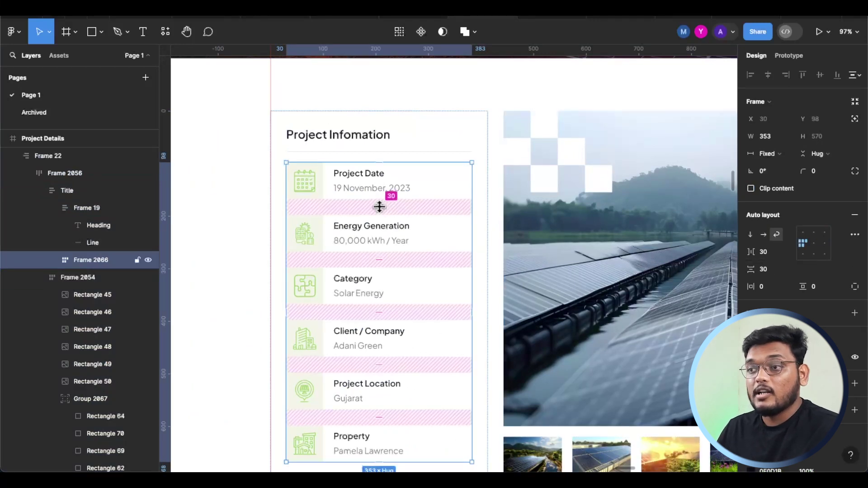
left_click(340, 148)
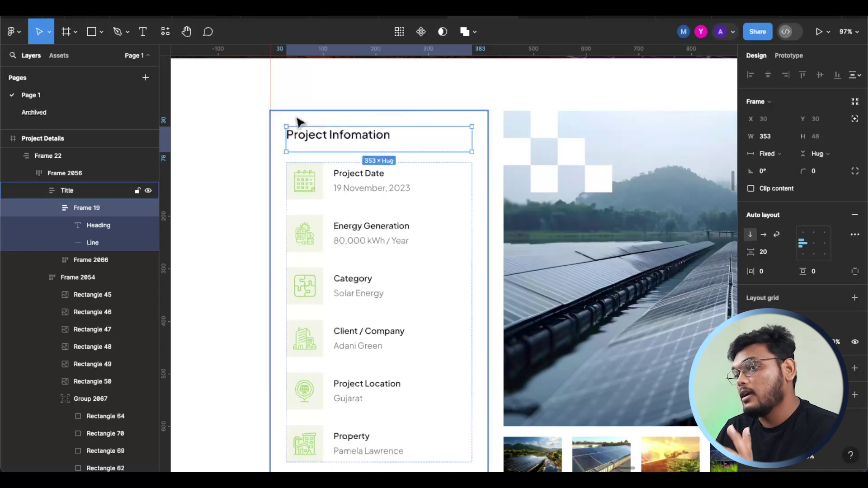
left_click(298, 121)
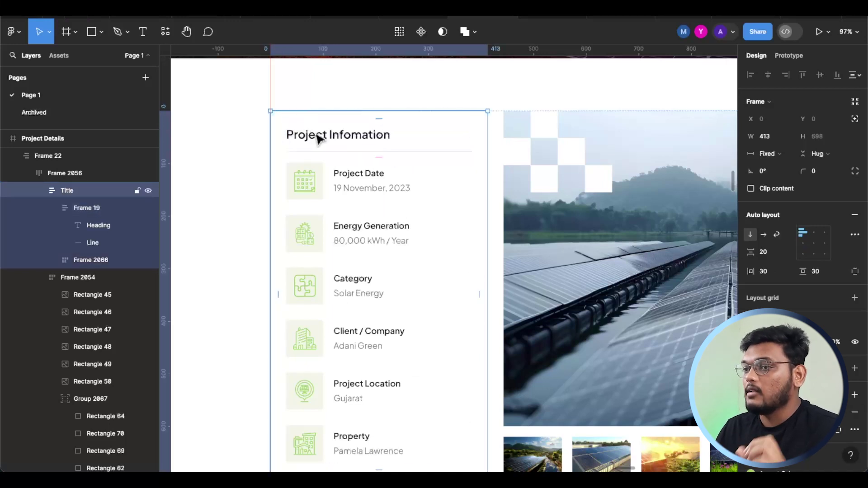
Step: Select the "About the project" content frame and examine its alignment and auto layout spacing
scroll(293, 199, "down", 4)
left_click_drag(410, 197, 351, 126)
double_click(430, 253)
left_click(412, 358)
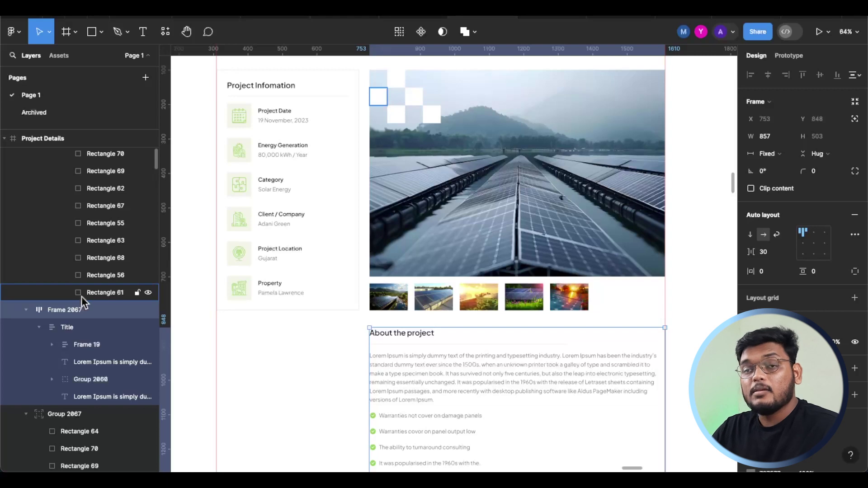
Step: Select the Warranties heading inside its text column and examine the text style applied to it
scroll(426, 332, "down", 3)
scroll(427, 324, "down", 8)
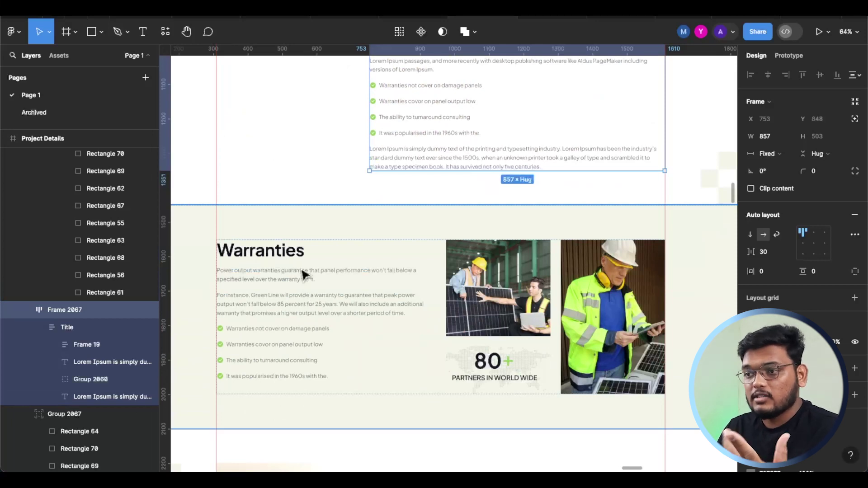
left_click(289, 251)
double_click(289, 252)
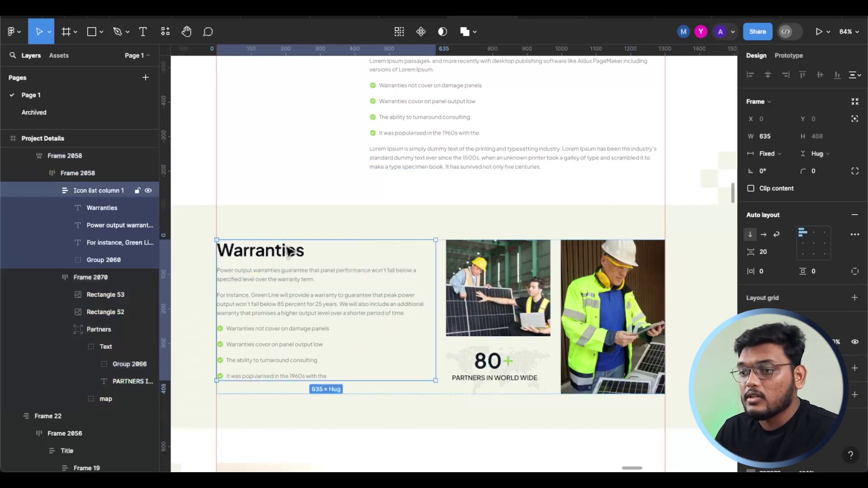
double_click(289, 252)
scroll(434, 178, "down", 5)
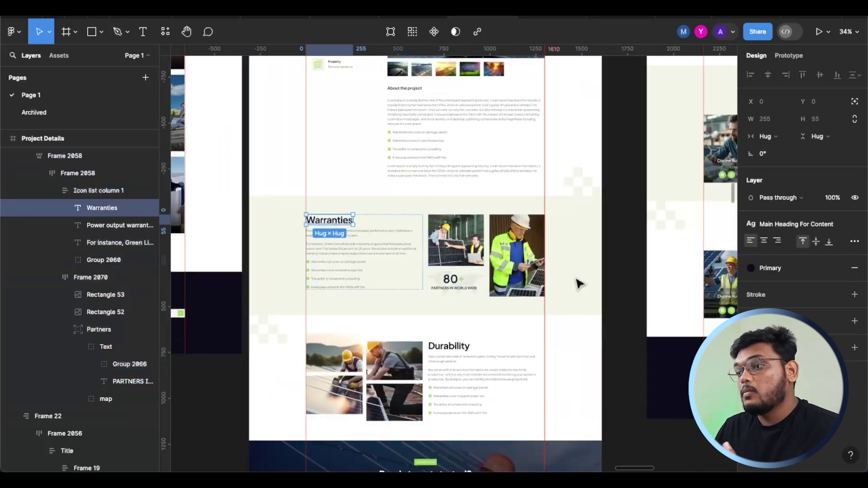
Step: Check the Warranties and Durability section frames and examine the auto layout padding of the Warranties section
left_click(594, 287)
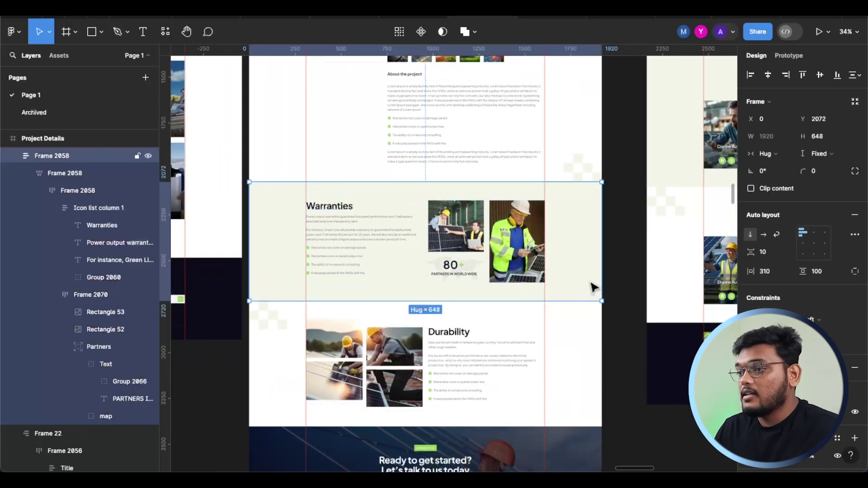
left_click(407, 358)
left_click(350, 255)
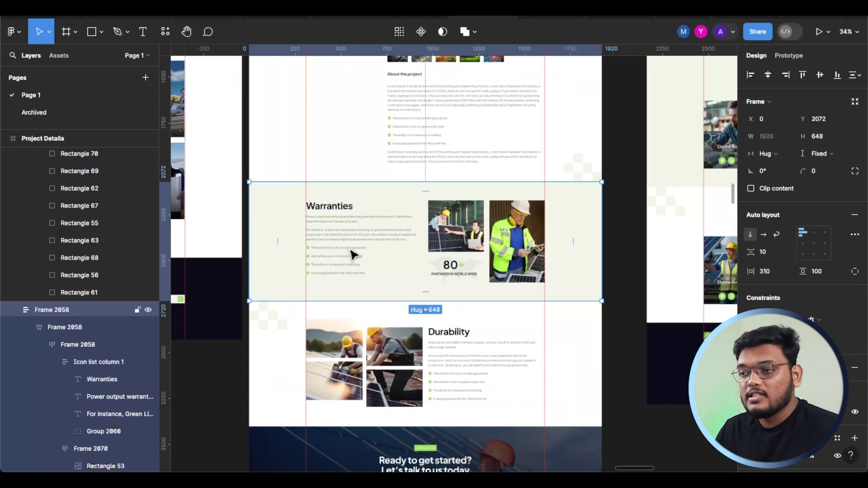
Step: Select the "Solar Energy is Powerfull" heading on the blog details page and examine the text style applied to it
scroll(353, 222, "right", 10)
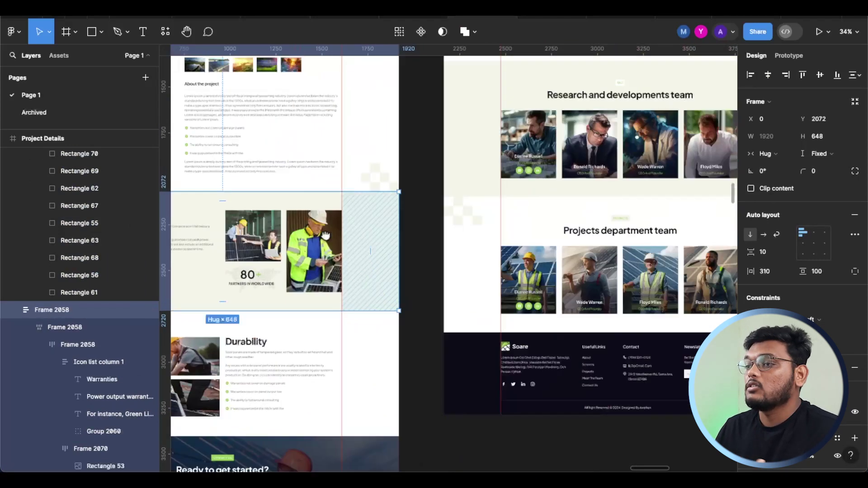
scroll(421, 228, "down", 5)
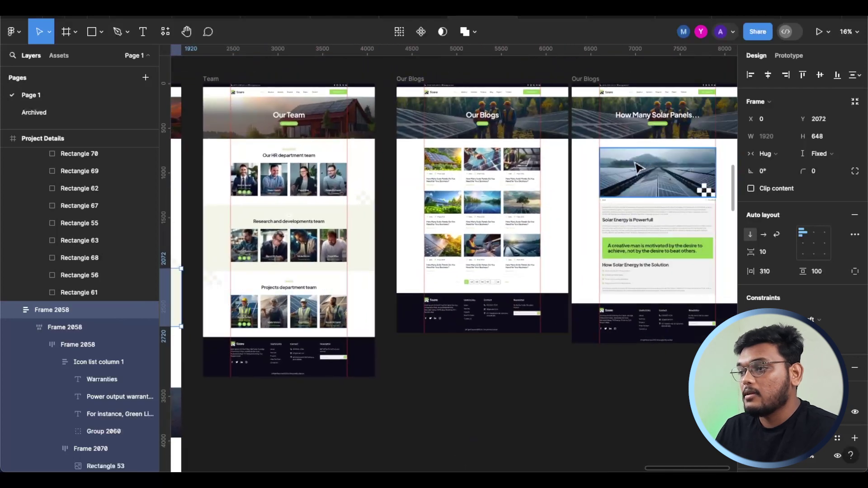
scroll(382, 310, "up", 5)
left_click(258, 308)
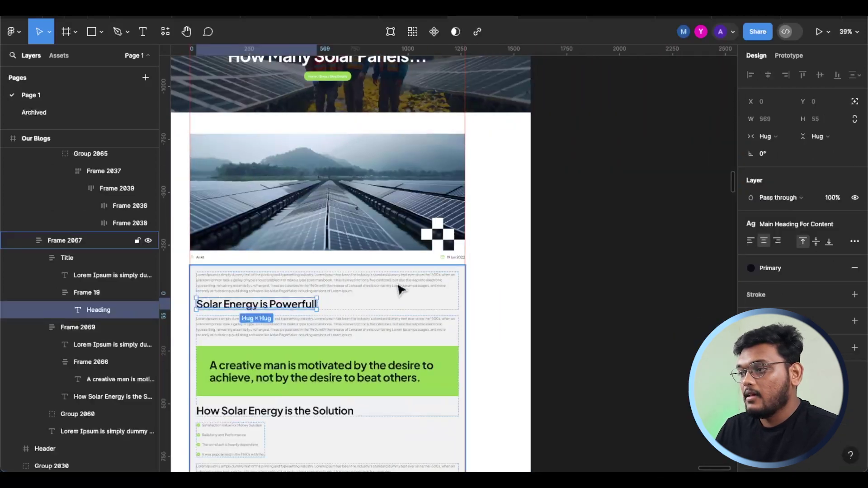
scroll(397, 289, "left", 5)
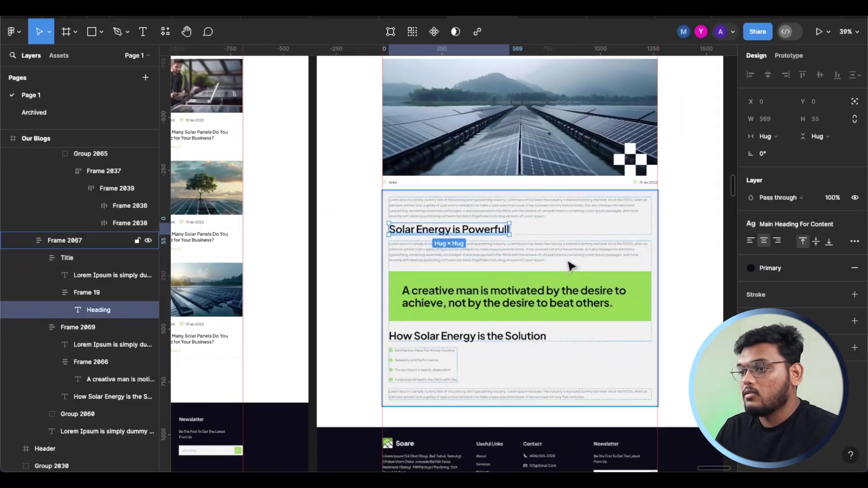
Step: Select the "Home / About us / Team" breadcrumb text in the Team page banner and examine its font settings
scroll(571, 266, "down", 3)
scroll(456, 204, "down", 2)
scroll(509, 196, "left", 10)
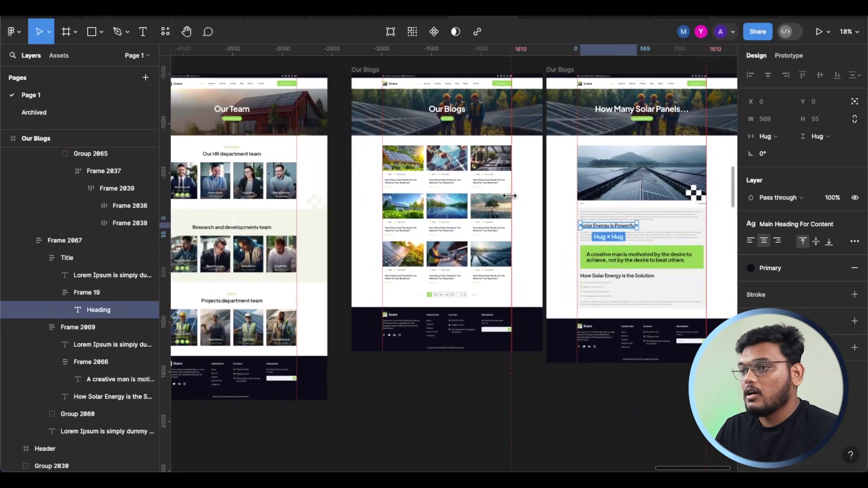
scroll(451, 151, "up", 15)
scroll(451, 151, "down", 6)
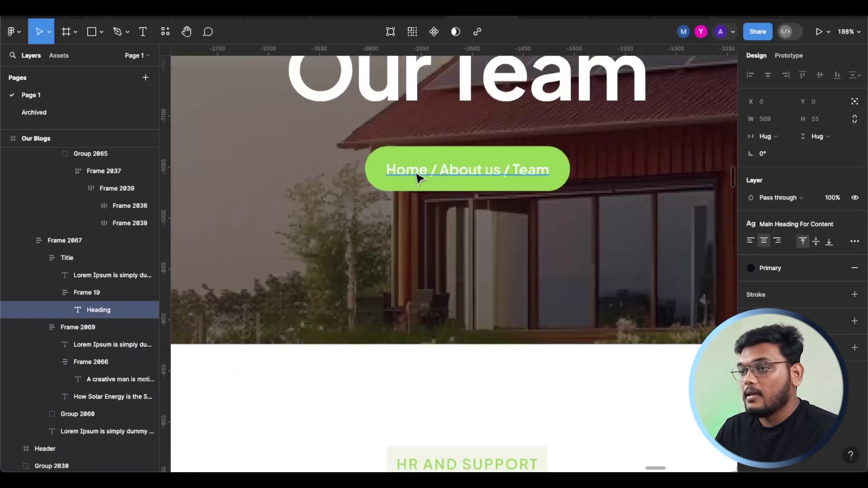
left_click(448, 177)
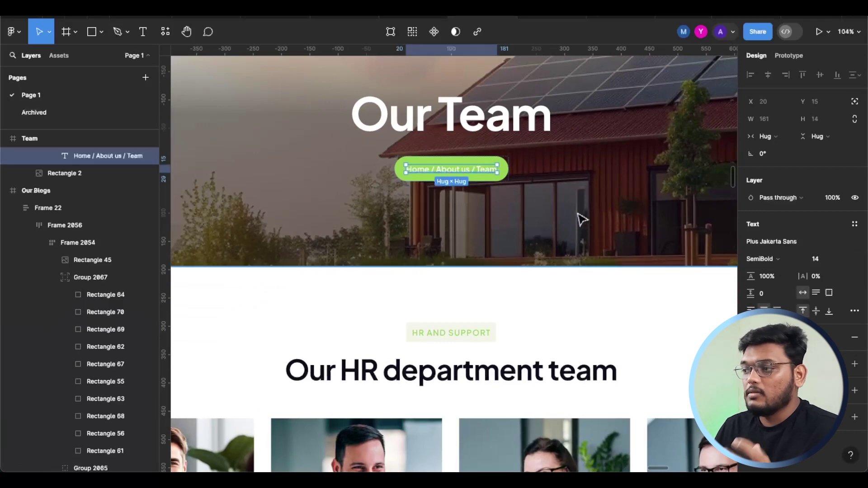
Step: Compare the banners across the website pages and select the Video Box frame in the Home page hero
scroll(593, 244, "down", 9)
scroll(260, 244, "left", 5)
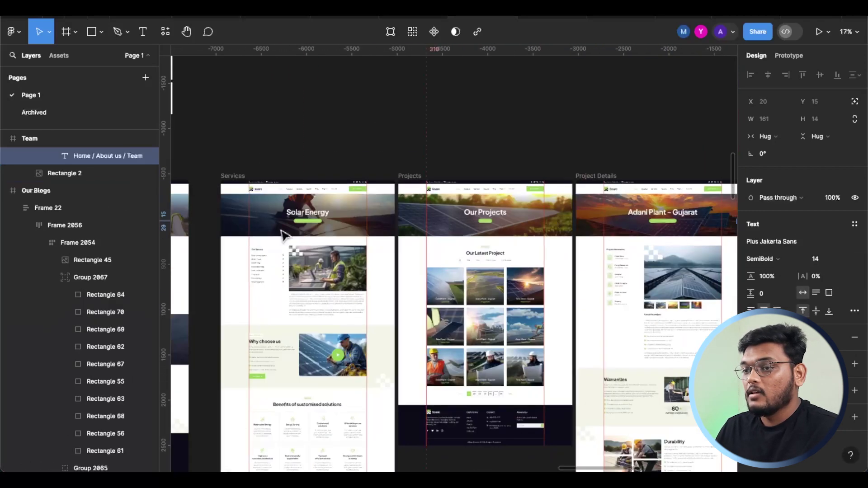
scroll(361, 231, "left", 10)
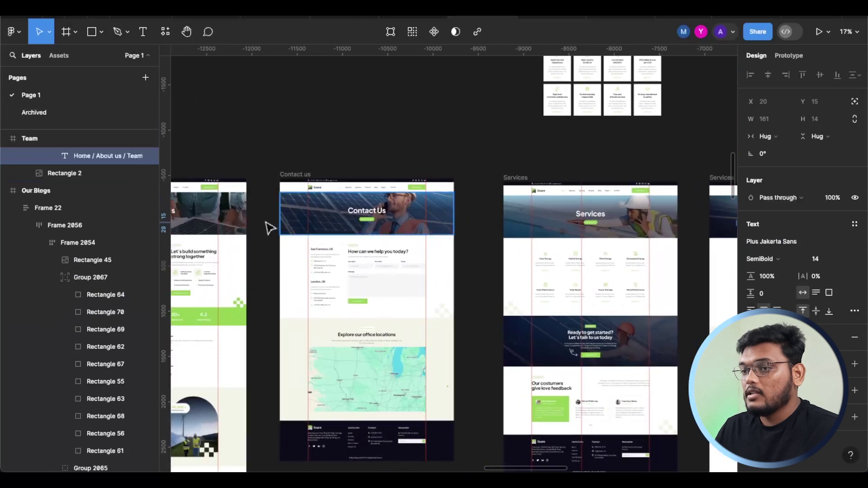
scroll(270, 228, "left", 4)
scroll(227, 229, "left", 4)
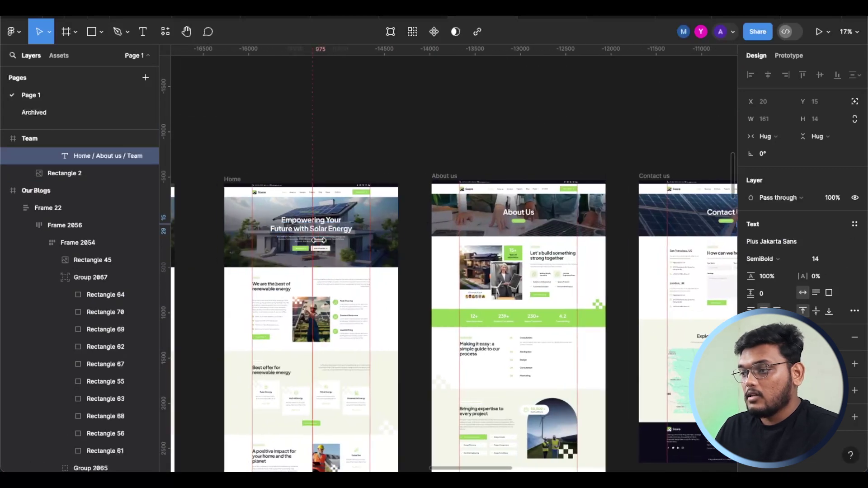
left_click(312, 240)
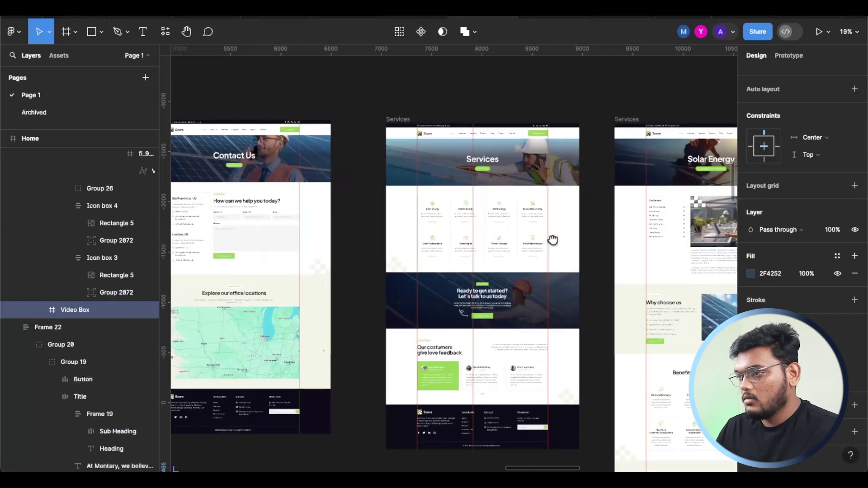
Step: Select the office address card on the Contact us page and examine its padding and stroke color
scroll(422, 252, "right", 4)
scroll(351, 258, "up", 6)
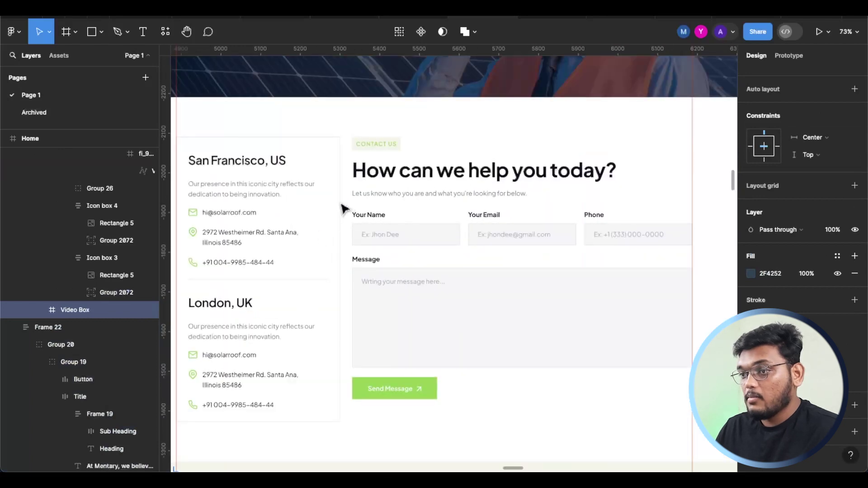
scroll(333, 145, "up", 5, "ctrl")
left_click(342, 126)
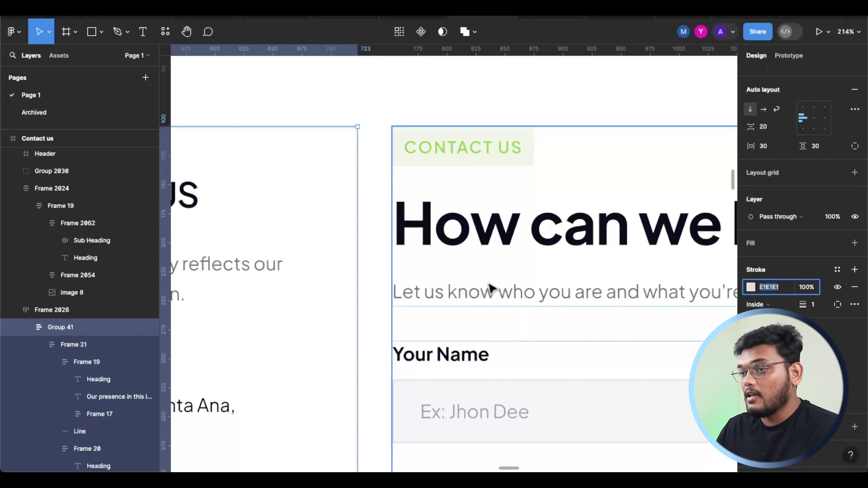
Step: Select the Renewable Energy card on the Services page, then its inner content group, and examine their spacing
scroll(452, 289, "down", 10, "ctrl")
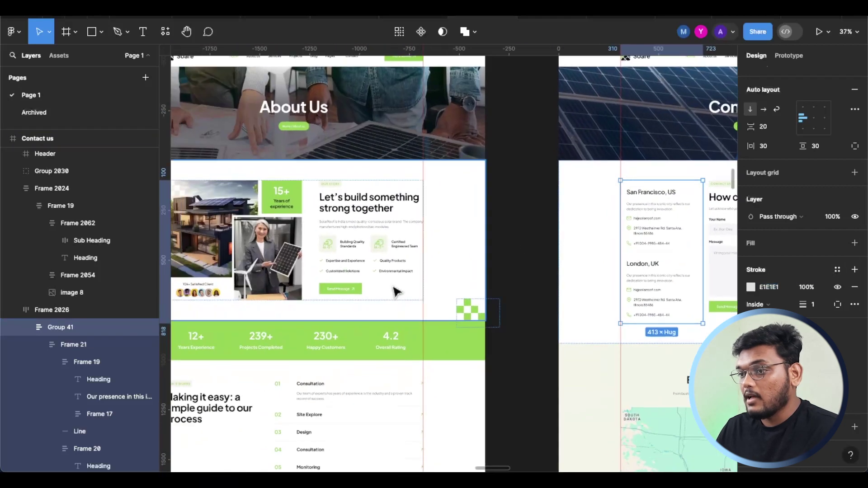
scroll(402, 289, "down", 5, "ctrl")
scroll(664, 246, "up", 10, "ctrl")
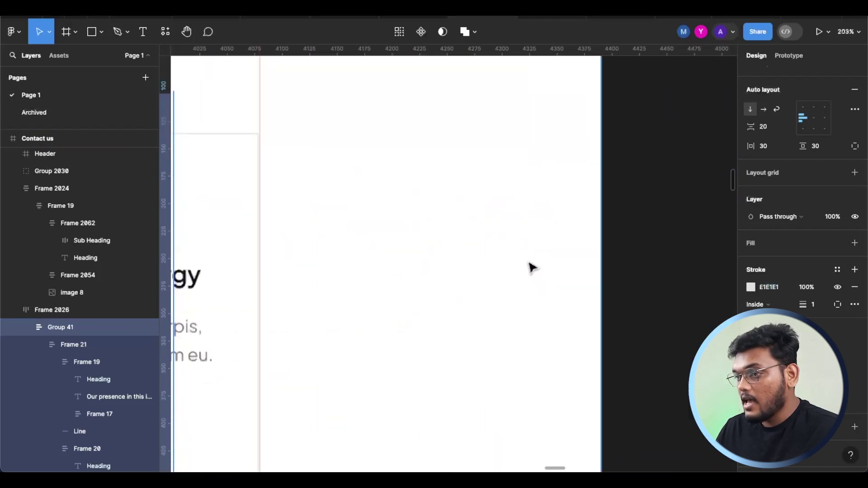
scroll(343, 233, "down", 2, "ctrl")
left_click(343, 233)
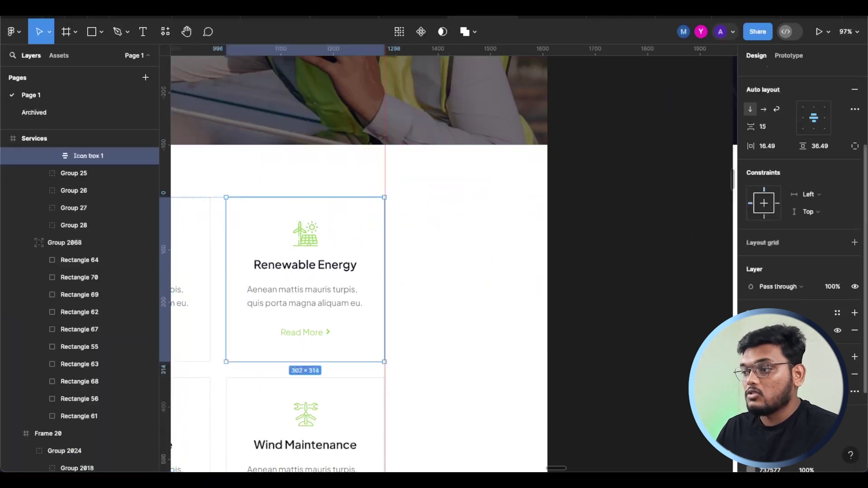
scroll(480, 296, "left", 5)
double_click(432, 247)
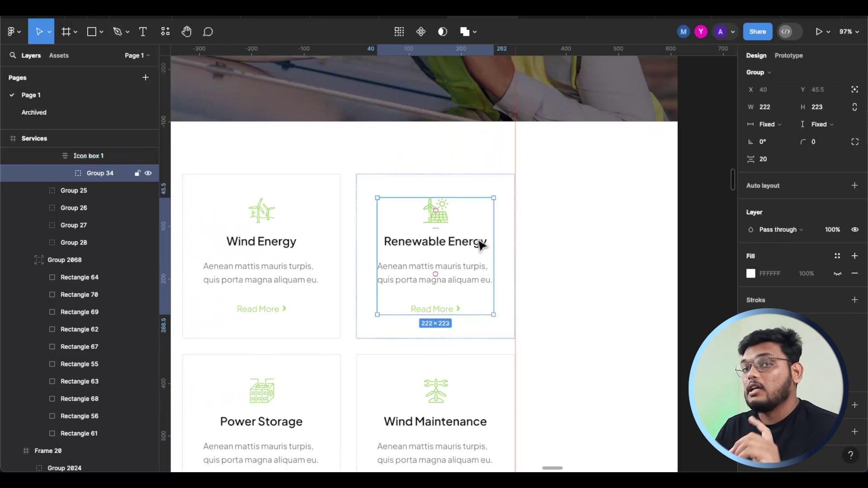
Step: Select the section frame holding the Services page cards and examine its auto layout padding
left_click(546, 295)
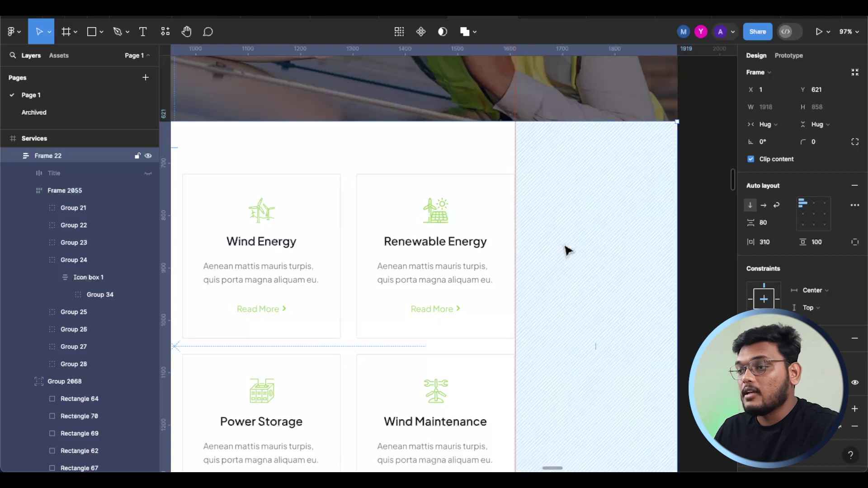
scroll(577, 256, "down", 5)
left_click_drag(607, 286, 660, 209)
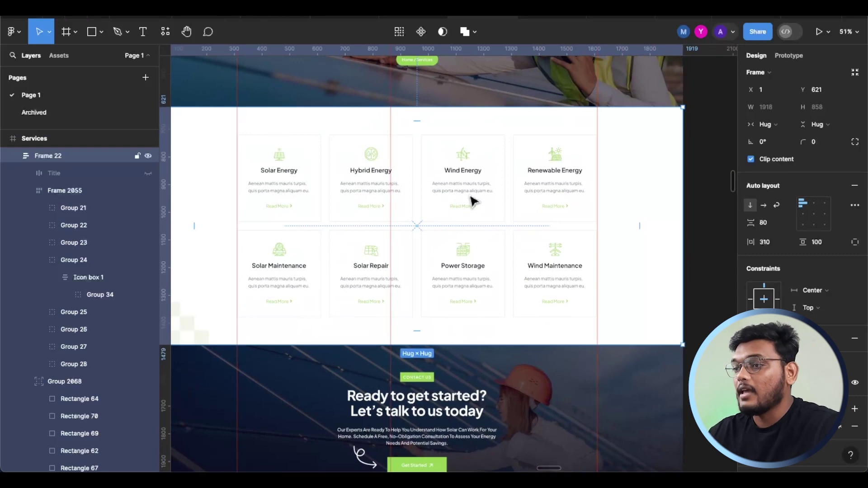
Step: Select the Read More text in the Wind Energy and Hybrid Energy cards and check its font size
scroll(500, 194, "up", 5)
left_click(490, 259, "ctrl")
scroll(453, 267, "down", 5)
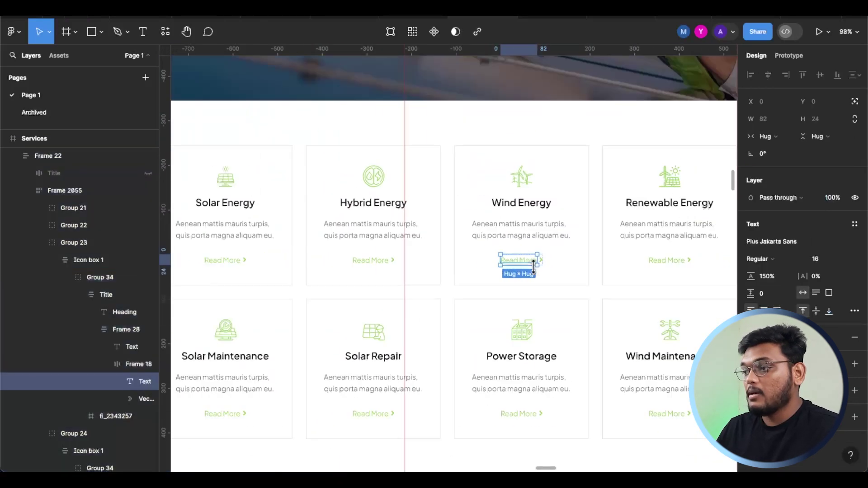
scroll(381, 271, "up", 8)
left_click(400, 272, "ctrl")
scroll(402, 280, "down", 5)
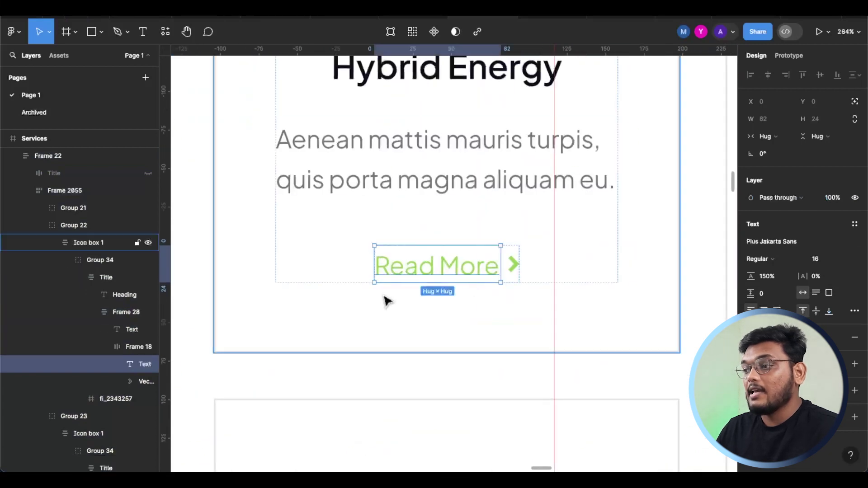
scroll(425, 292, "up", 8)
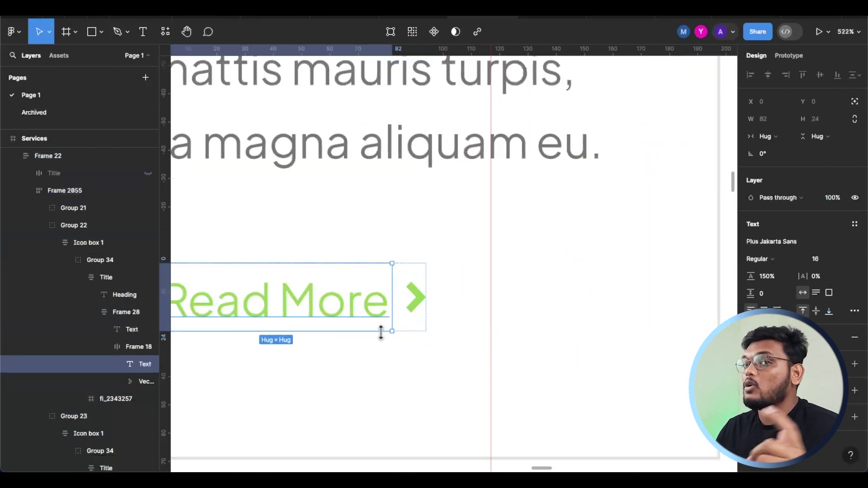
left_click(819, 267)
scroll(475, 281, "down", 10)
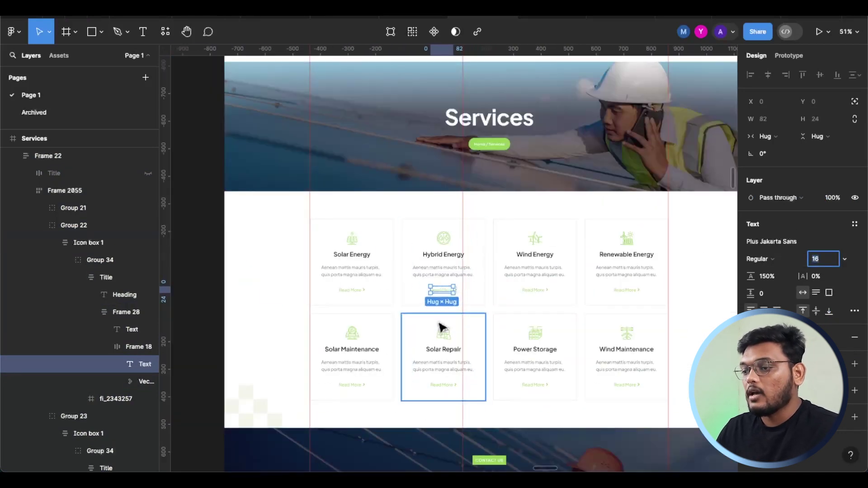
Step: Compare the auto layout padding of the "Bringing expertise to every project" and "Making it easy" sections on the About us page
scroll(420, 333, "down", 6)
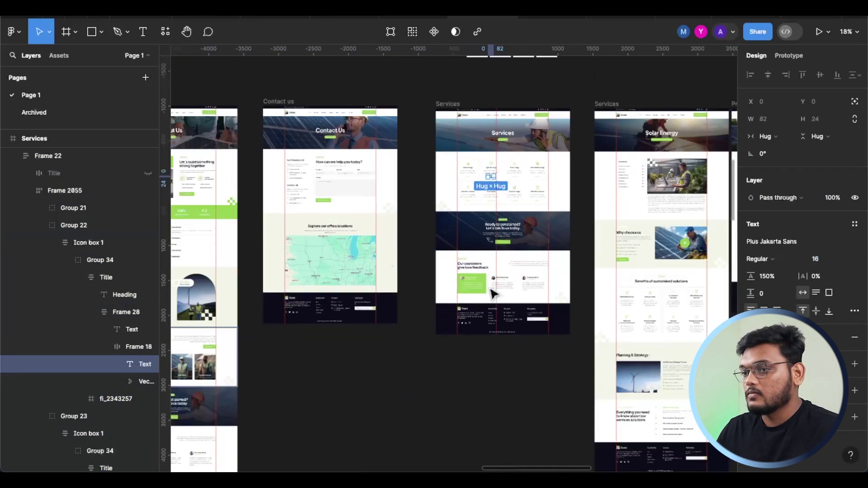
scroll(491, 292, "down", 3)
left_click_drag(427, 318, 508, 293)
scroll(370, 277, "up", 10)
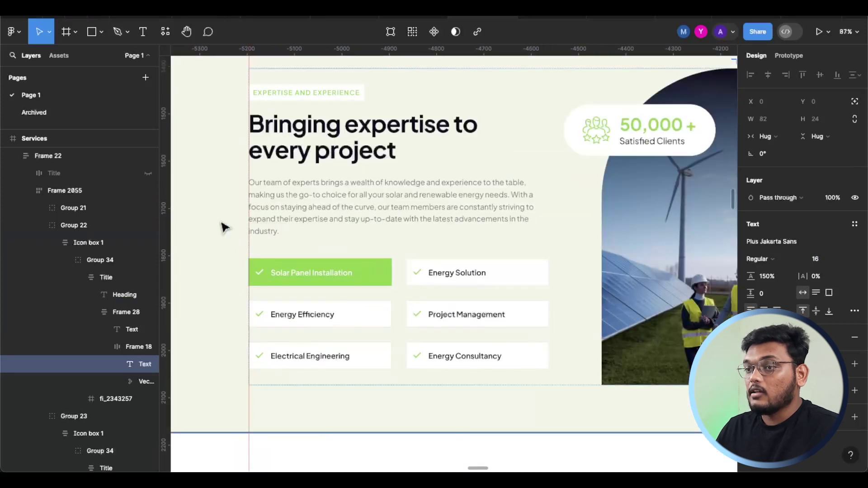
left_click(409, 285)
scroll(407, 231, "down", 6)
scroll(461, 251, "up", 3)
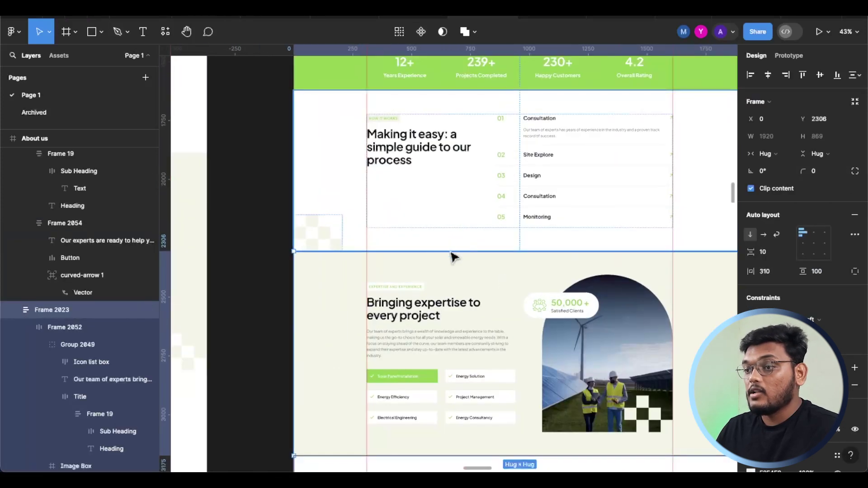
left_click(457, 220)
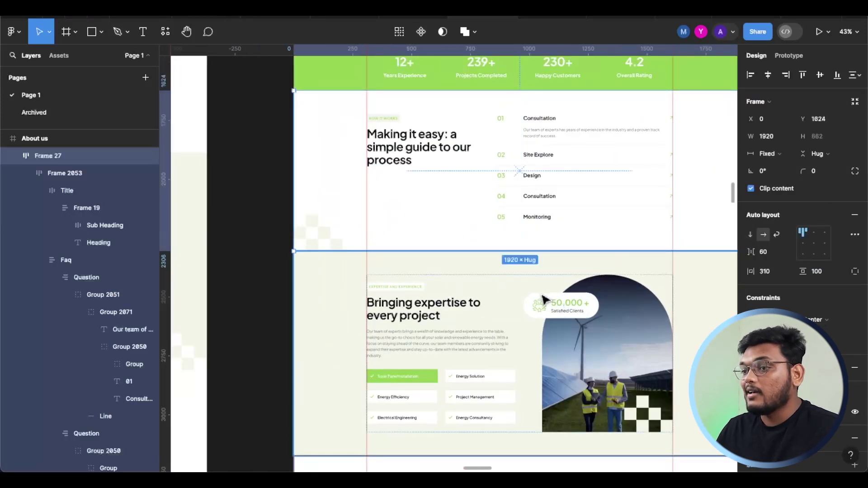
left_click(546, 298)
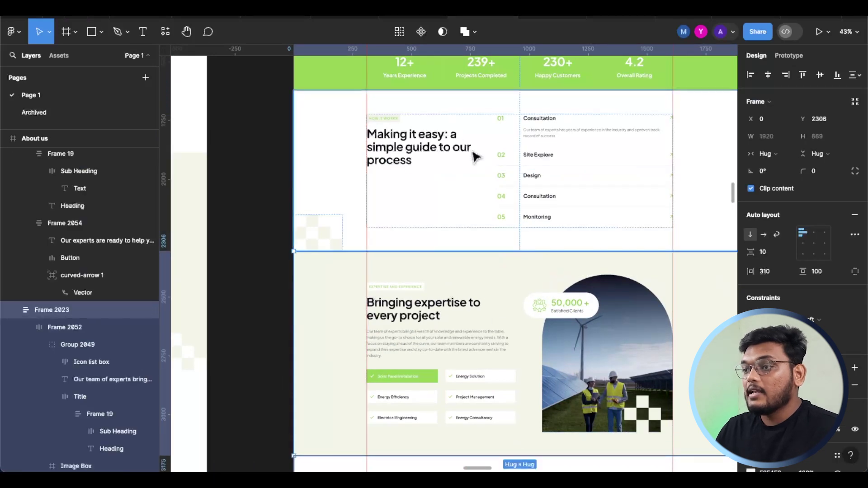
Step: Compare the "How it works" and "Expertise and experience" subheading labels and examine the latter's auto layout padding
scroll(478, 166, "up", 8)
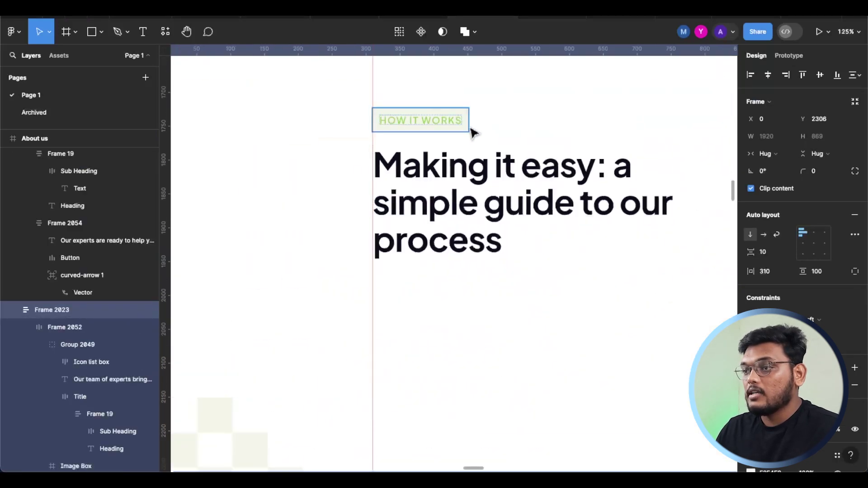
scroll(473, 129, "down", 6)
scroll(441, 287, "down", 3)
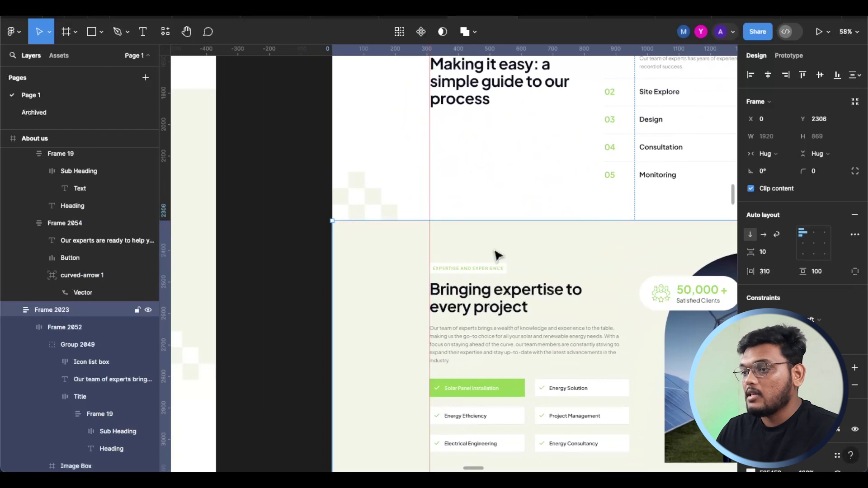
scroll(488, 269, "up", 8)
left_click(430, 256, "ctrl")
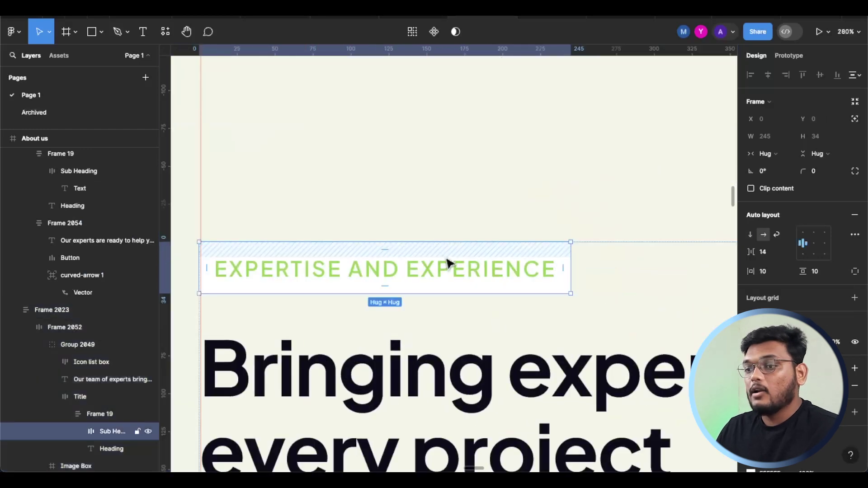
left_click(560, 195)
scroll(457, 285, "down", 10)
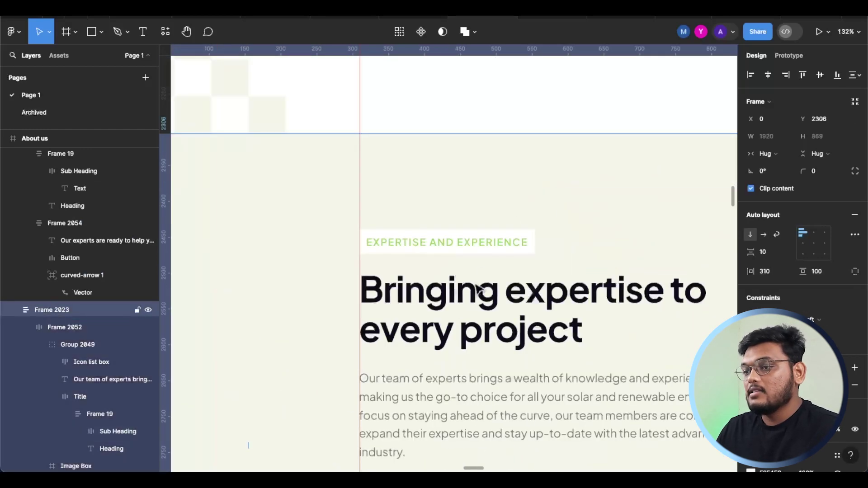
scroll(430, 271, "up", 8)
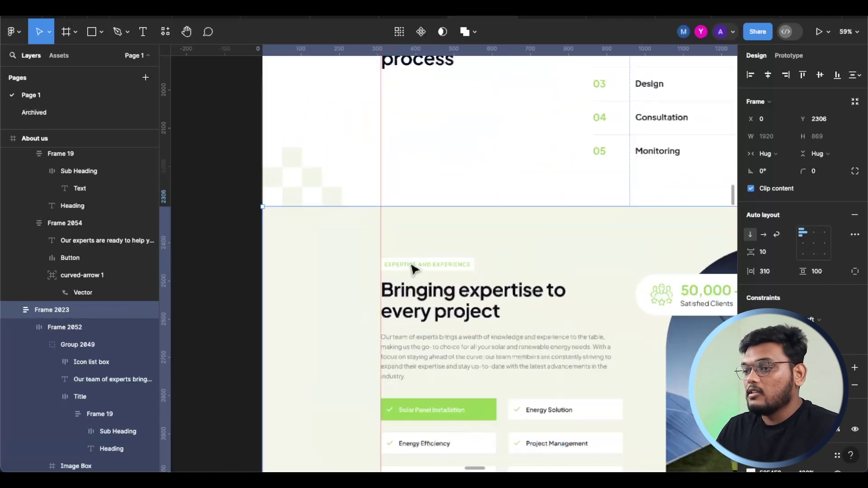
scroll(409, 235, "down", 7)
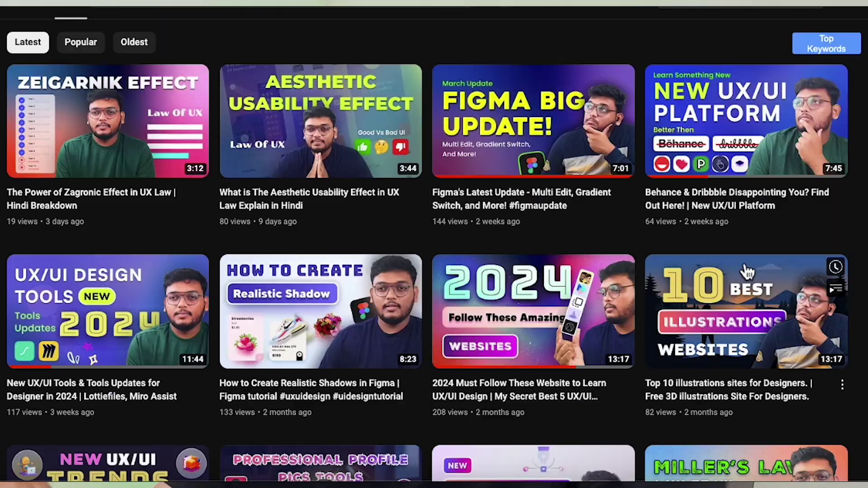
Step: Switch to the YouTube channel page and browse its list of design tutorial videos
scroll(433, 250, "down", 2)
scroll(433, 250, "down", 15)
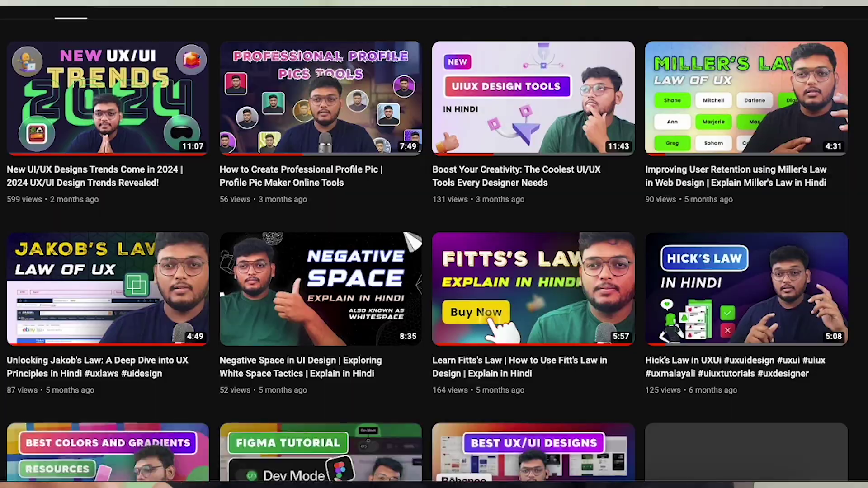
scroll(433, 250, "down", 11)
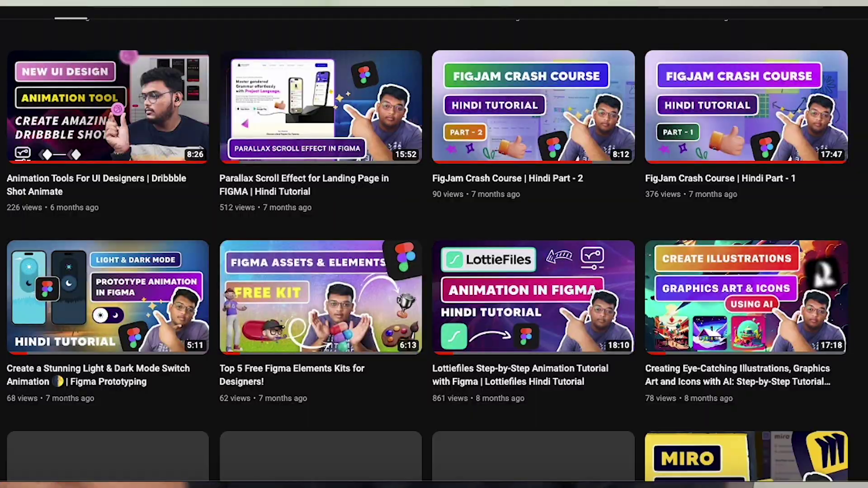
scroll(433, 250, "down", 4)
scroll(434, 250, "up", 6)
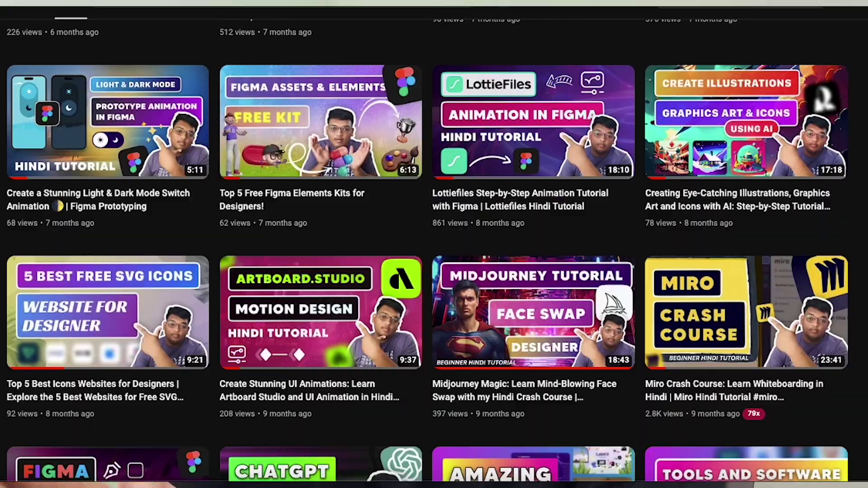